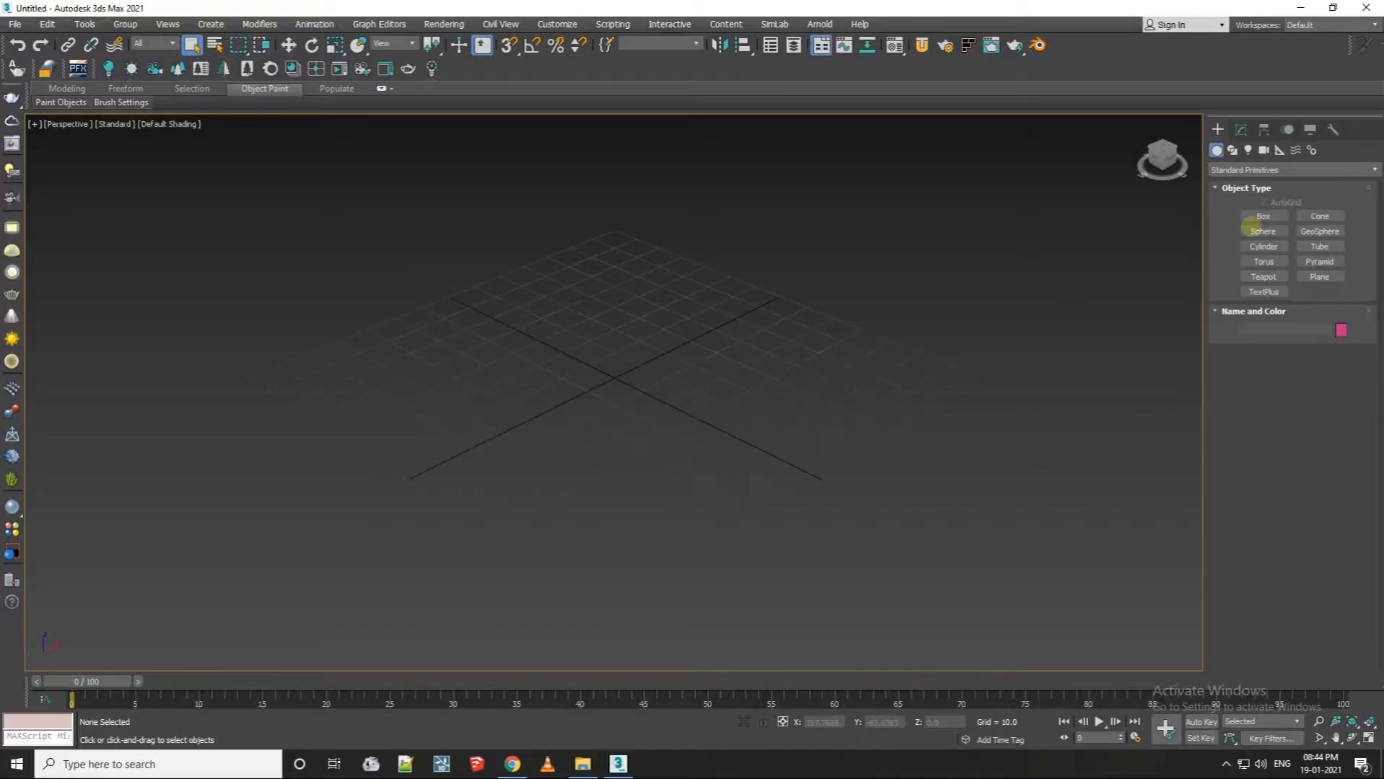
# Create a box primitive with a length of 20', a width of 1.5' and a height of 1.05'.
pyautogui.click(1262, 216)
pyautogui.moveTo(503, 214); pyautogui.dragTo(796, 494)
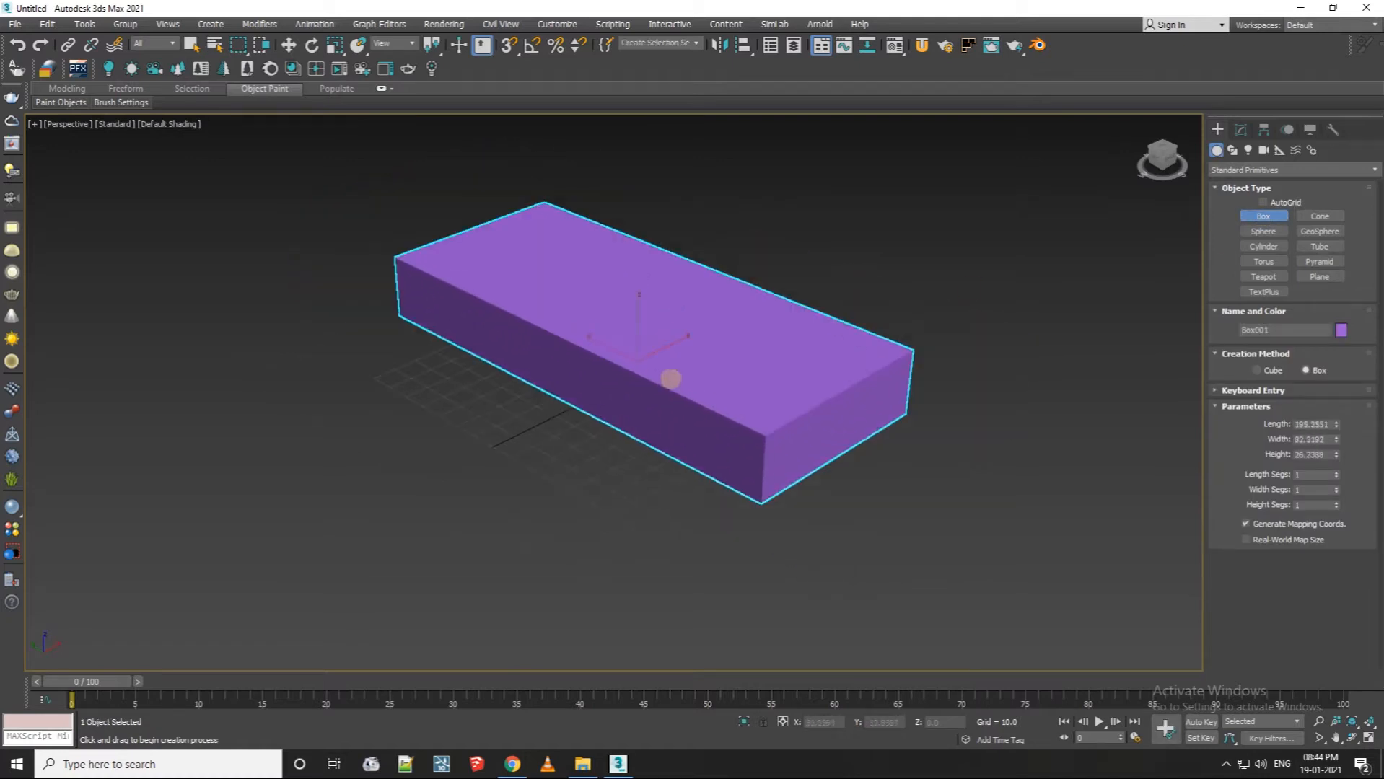
pyautogui.write("20'")
pyautogui.press('Return')
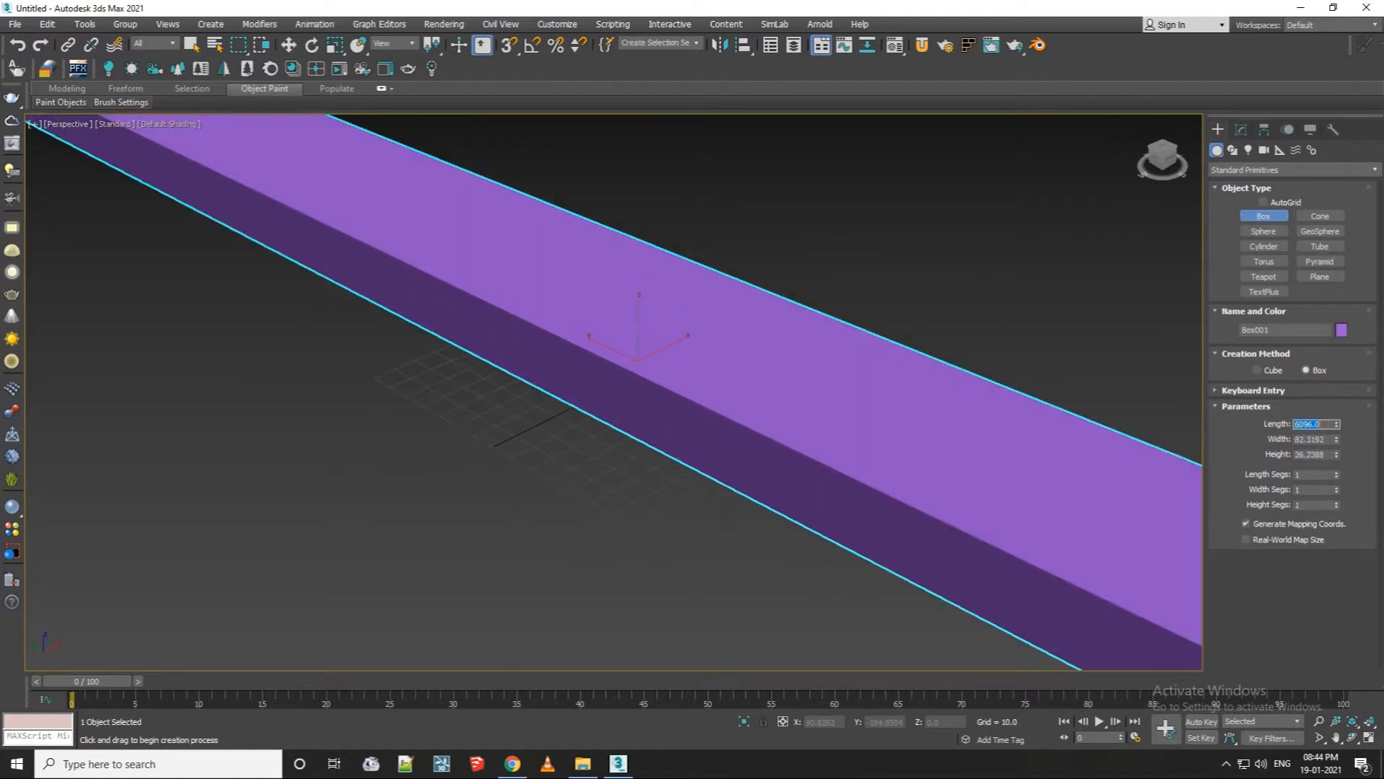
pyautogui.scroll(-5, 710, 338)
pyautogui.doubleClick(1306, 439)
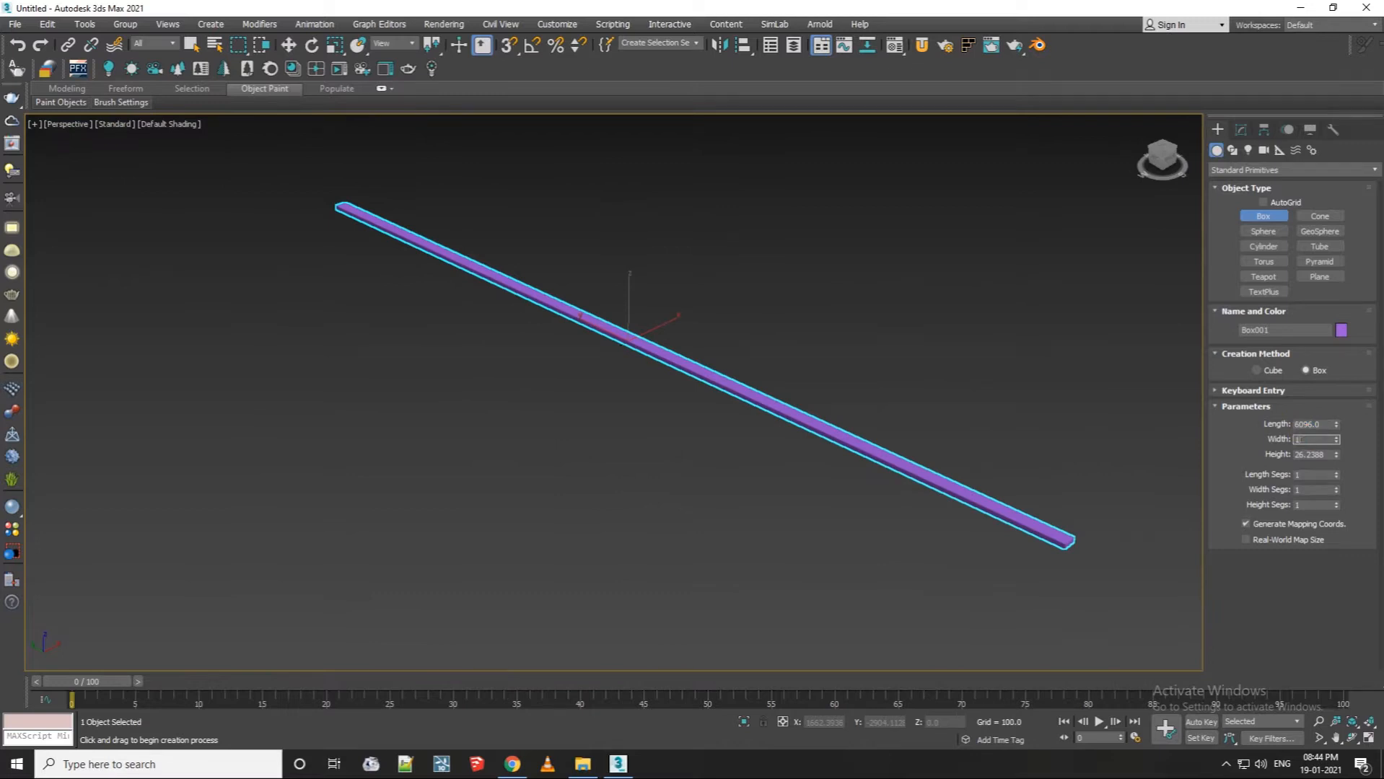
pyautogui.write("1.5'")
pyautogui.press('Return')
pyautogui.doubleClick(1310, 455)
pyautogui.write("10.5'")
pyautogui.press('Return')
# Convert the box to an editable poly.
pyautogui.click(290, 45)
pyautogui.moveTo(633, 321)
pyautogui.mouseDown()
pyautogui.moveTo(648, 355)
pyautogui.moveTo(639, 277)
pyautogui.moveTo(682, 300)
pyautogui.moveTo(632, 322)
pyautogui.mouseUp()
pyautogui.click(683, 266)
pyautogui.moveTo(627, 293); pyautogui.dragTo(647, 368, button='middle')
pyautogui.click(528, 354)
pyautogui.scroll(-3, 348, 302)
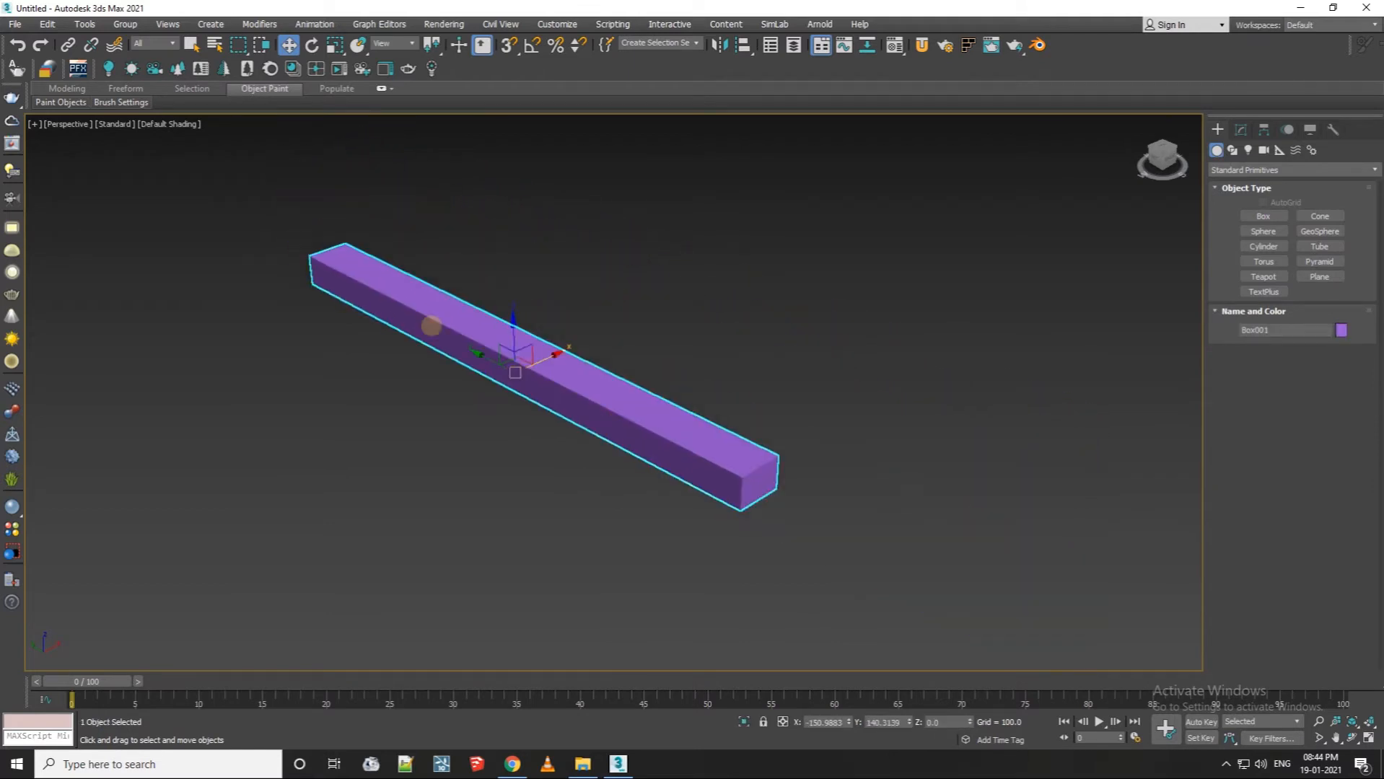
pyautogui.rightClick(431, 326)
pyautogui.moveTo(525, 470)
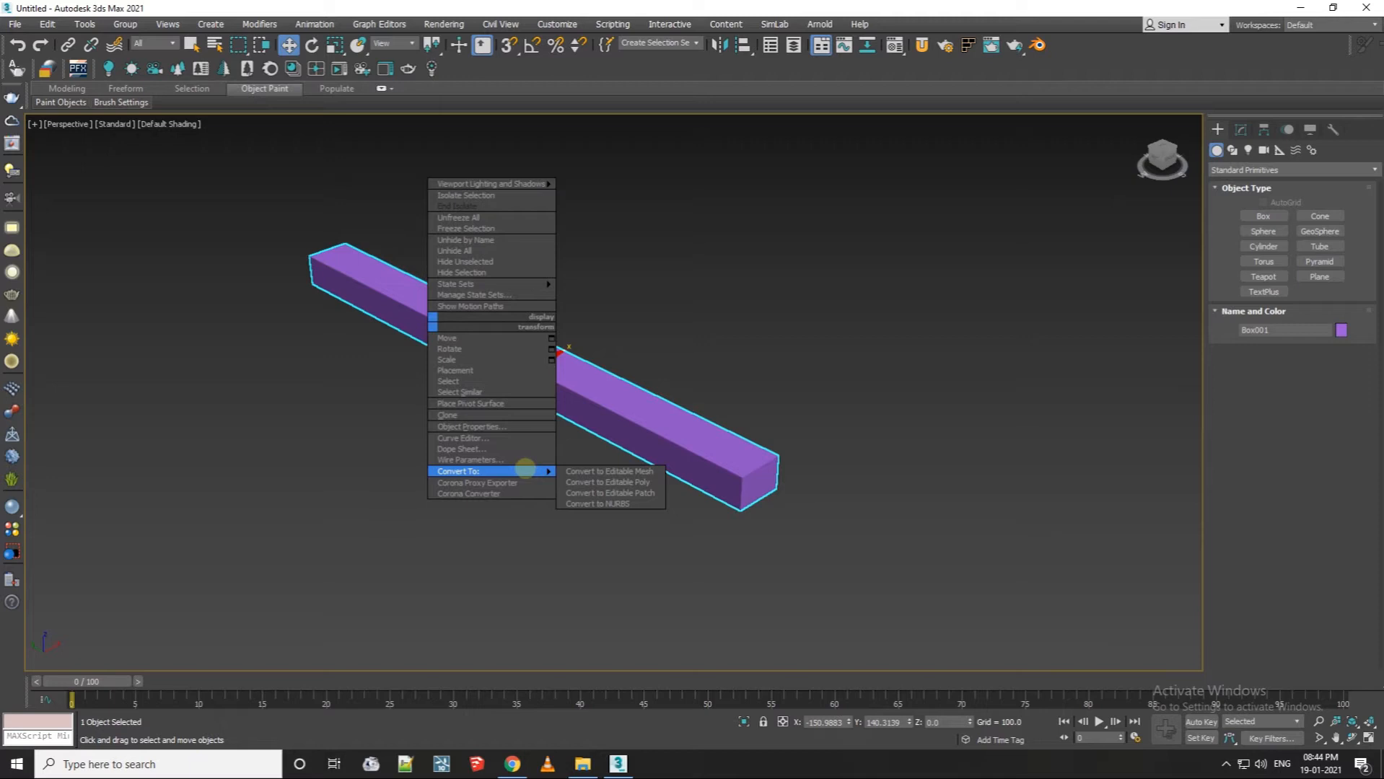
pyautogui.click(606, 482)
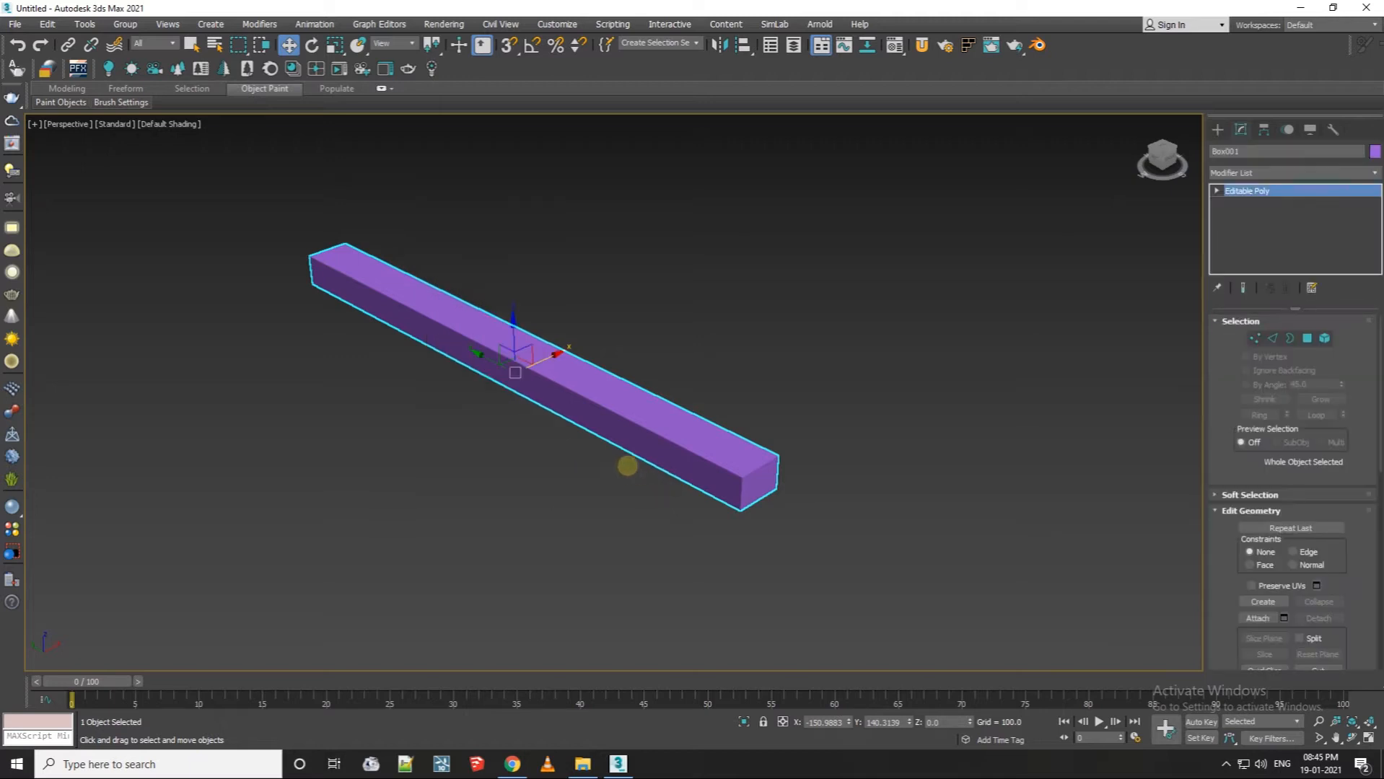
# Select the four long side polygons of the box at polygon level, leaving out both end faces.
pyautogui.click(421, 412)
pyautogui.moveTo(627, 238); pyautogui.dragTo(472, 528)
pyautogui.click(1276, 337)
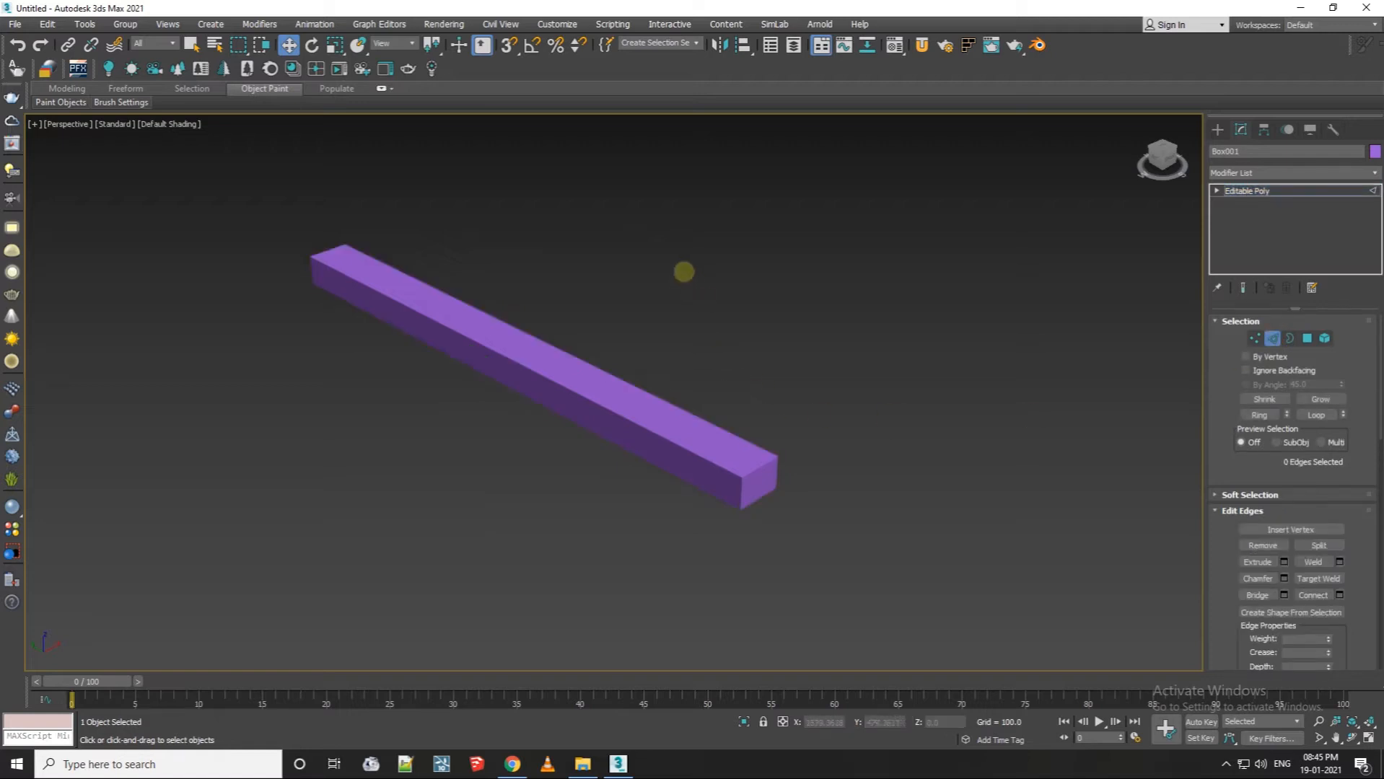
pyautogui.press('4')
pyautogui.moveTo(673, 272); pyautogui.dragTo(435, 465)
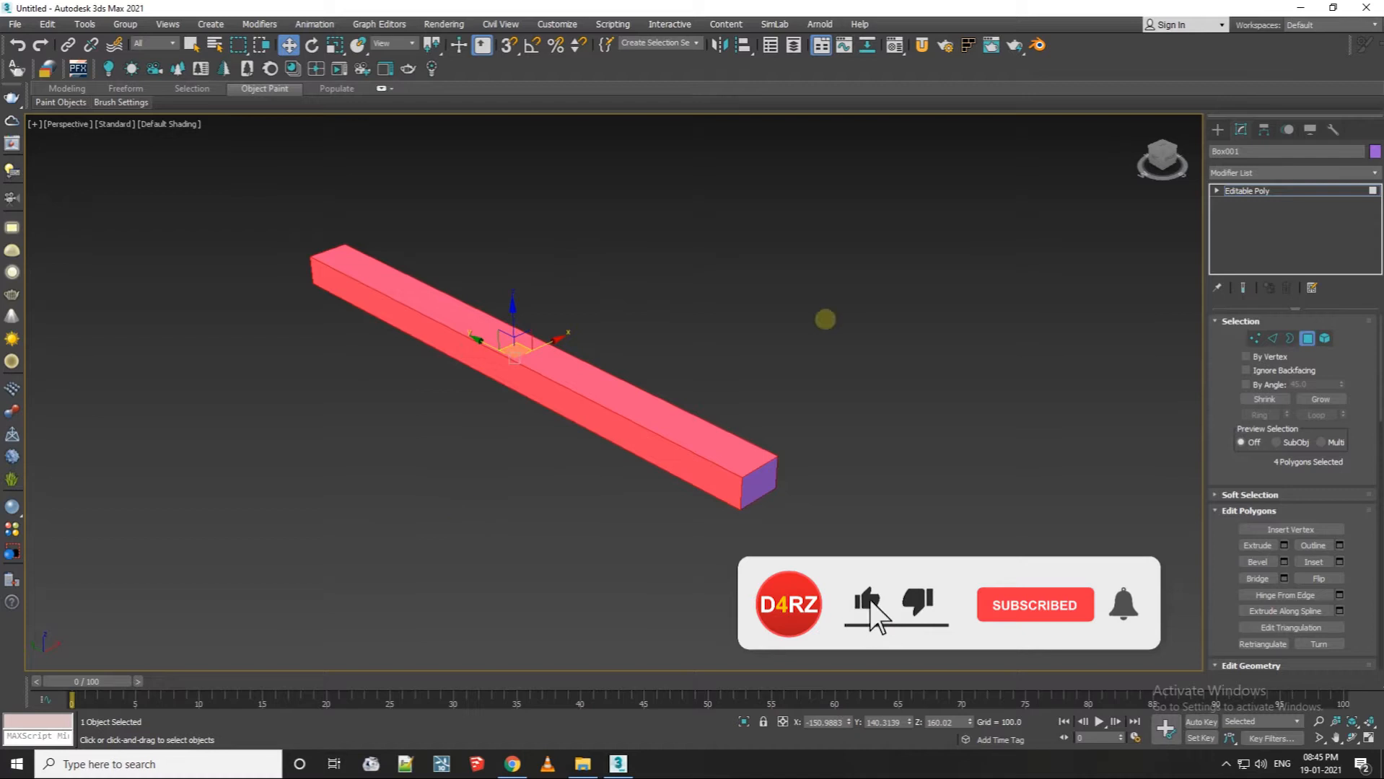
# Switch to the top view and start the Slice Plane tool on the selected polygons.
pyautogui.click(54, 124)
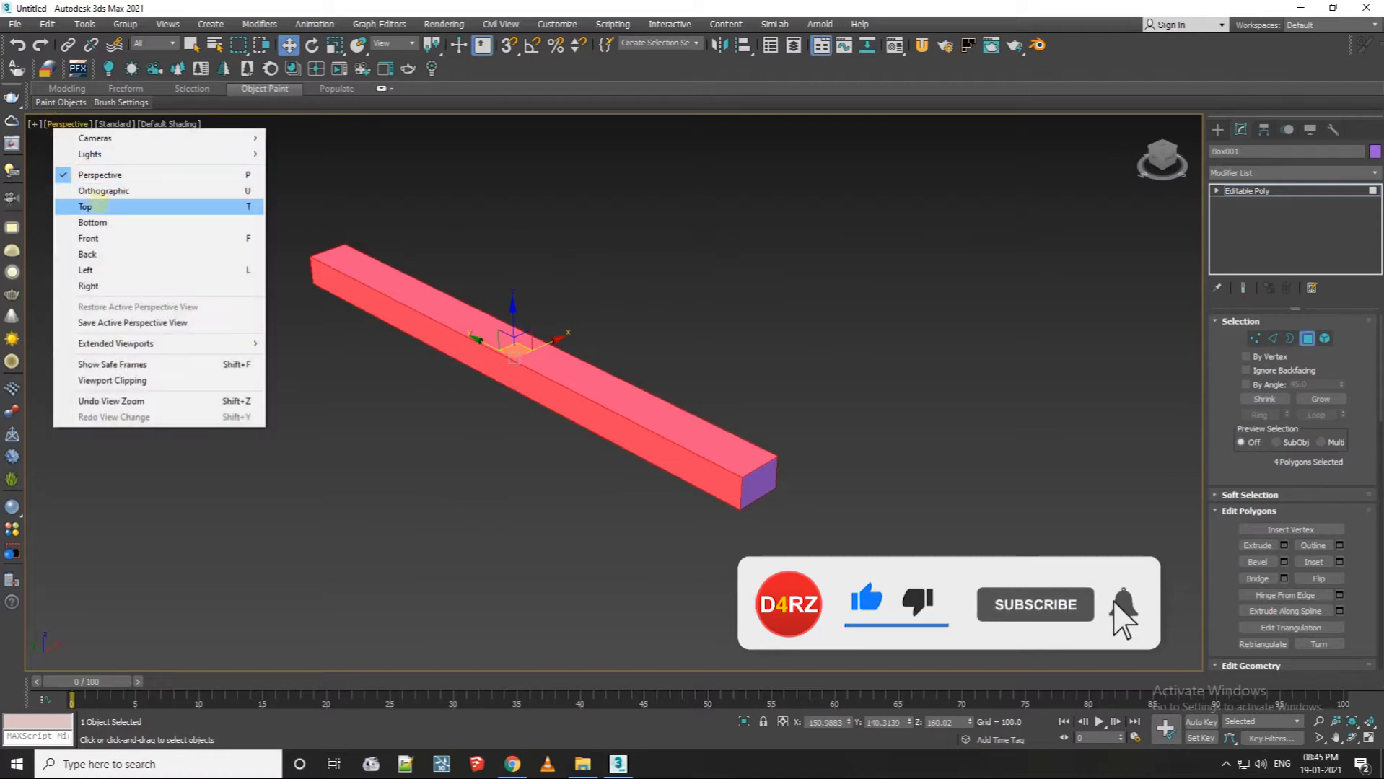
pyautogui.click(94, 204)
pyautogui.scroll(-7, 807, 406)
pyautogui.scroll(-2, 755, 410)
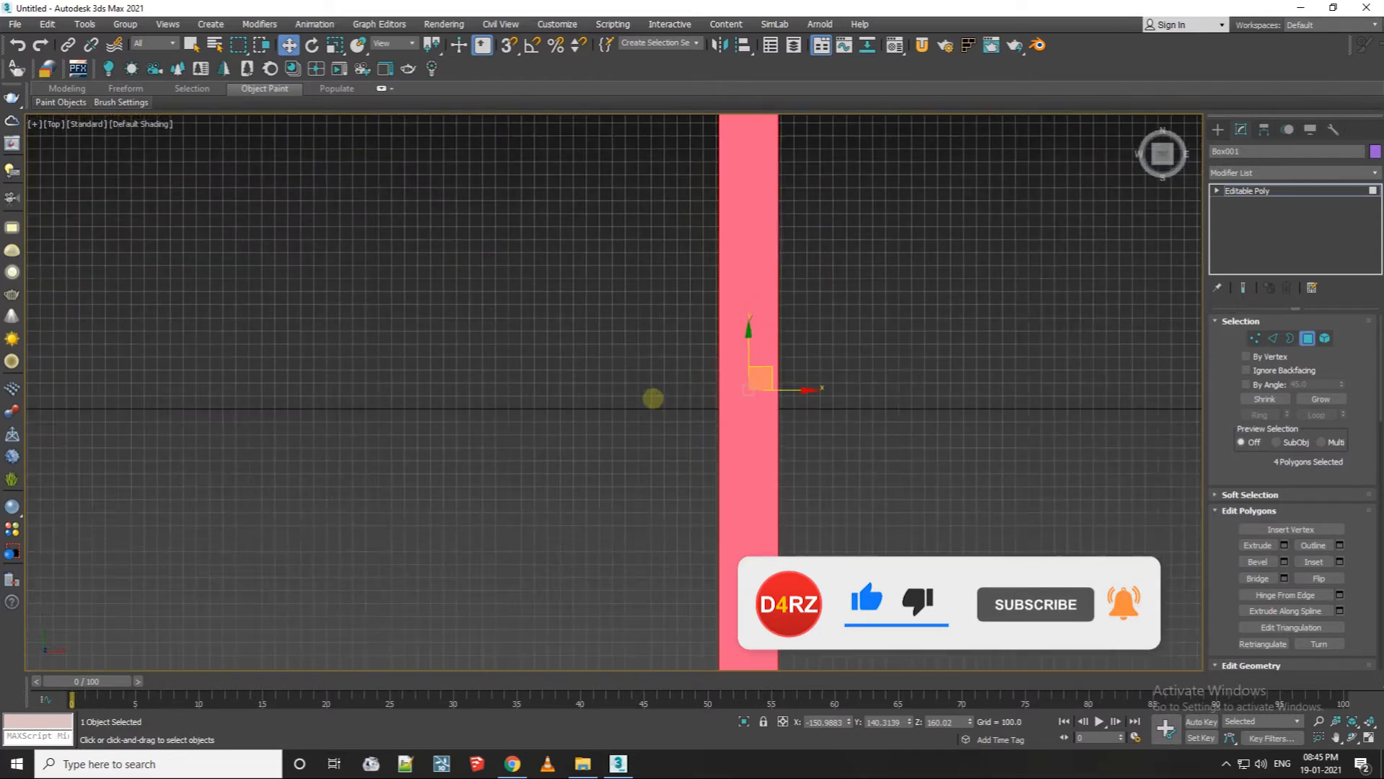
pyautogui.moveTo(651, 399); pyautogui.dragTo(553, 456, button='middle')
pyautogui.scroll(-1, 689, 358)
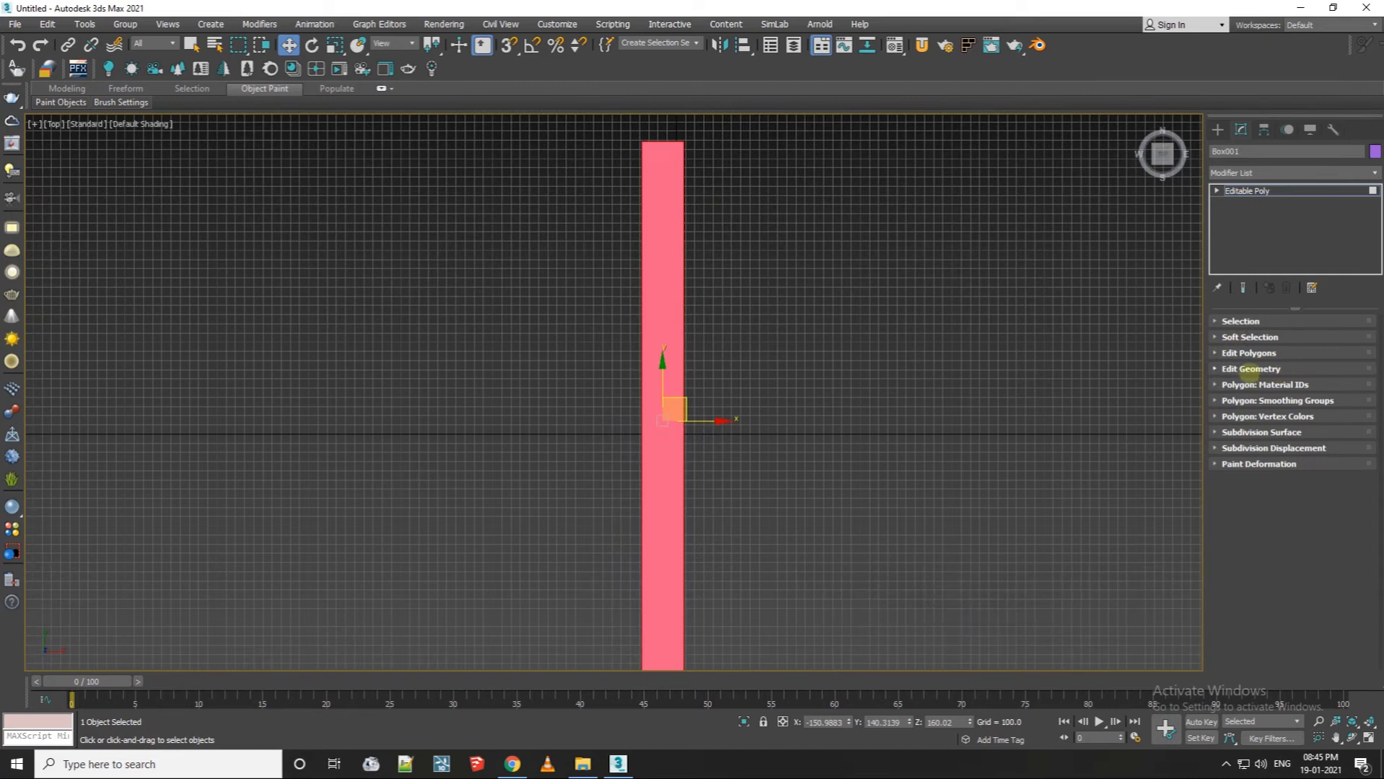
pyautogui.click(1250, 368)
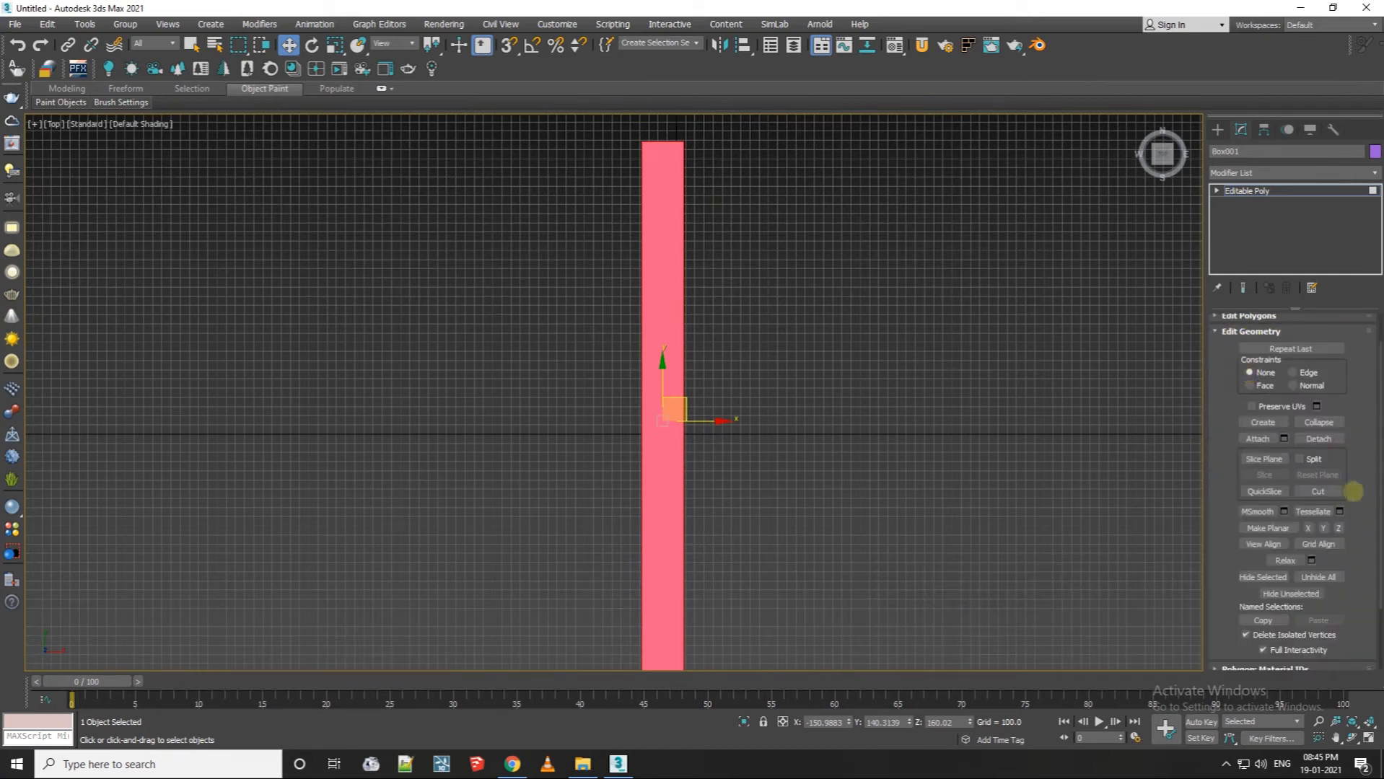
pyautogui.click(1268, 459)
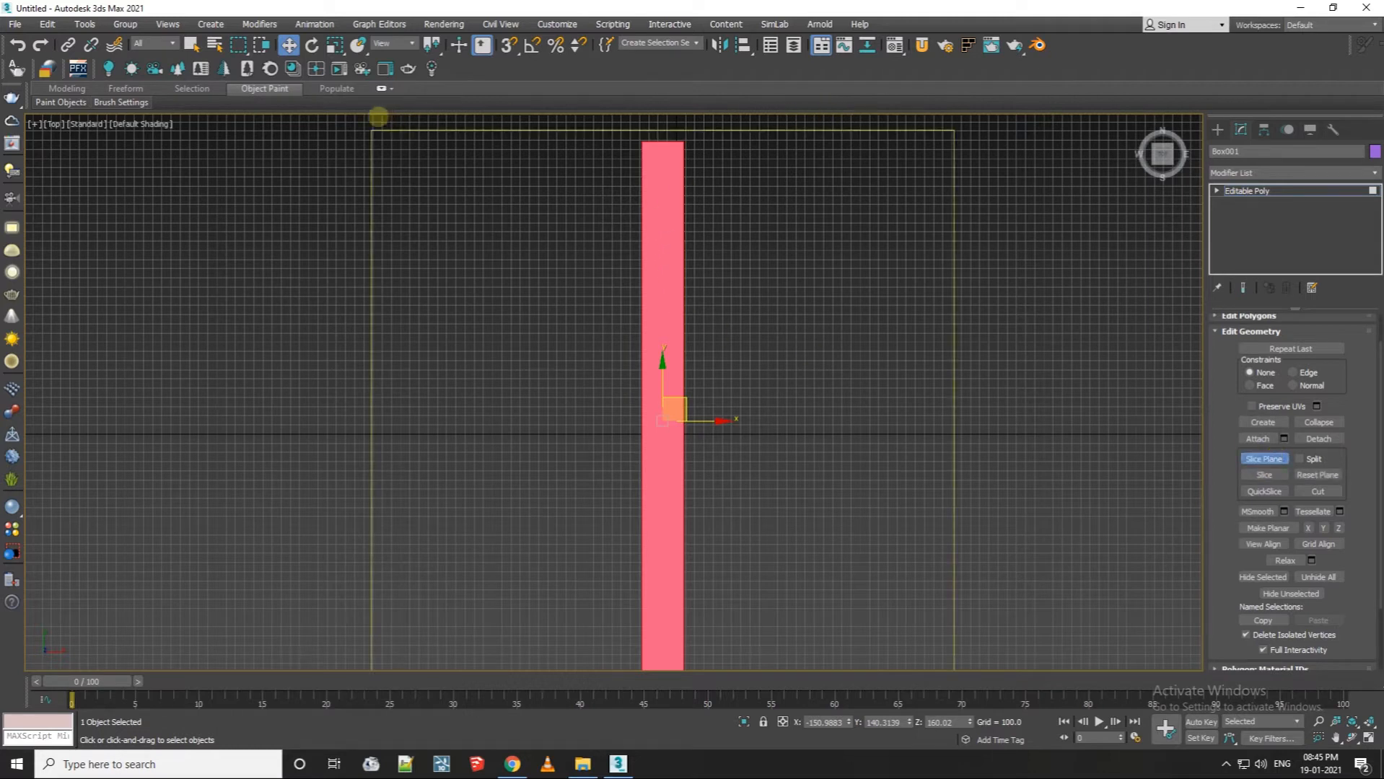
pyautogui.scroll(-2, 554, 432)
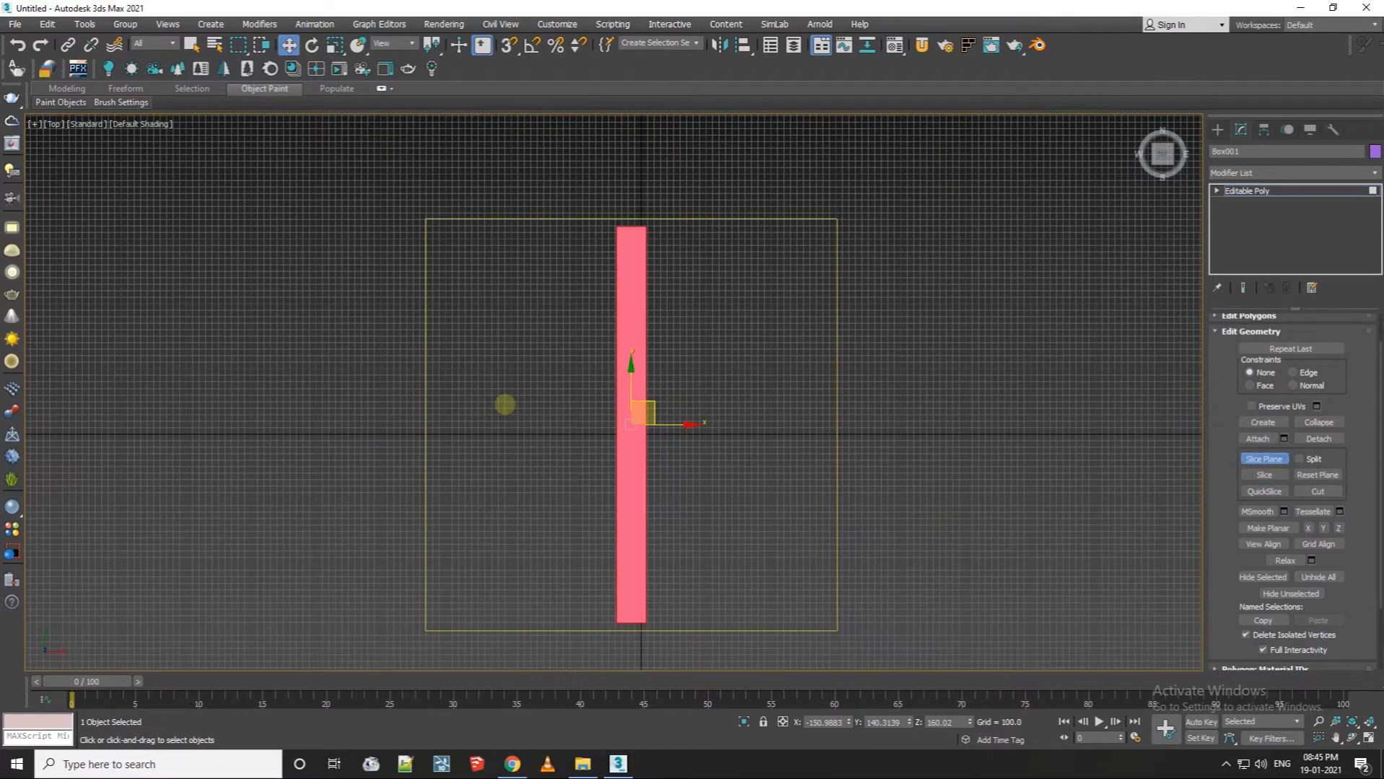
pyautogui.scroll(1, 839, 540)
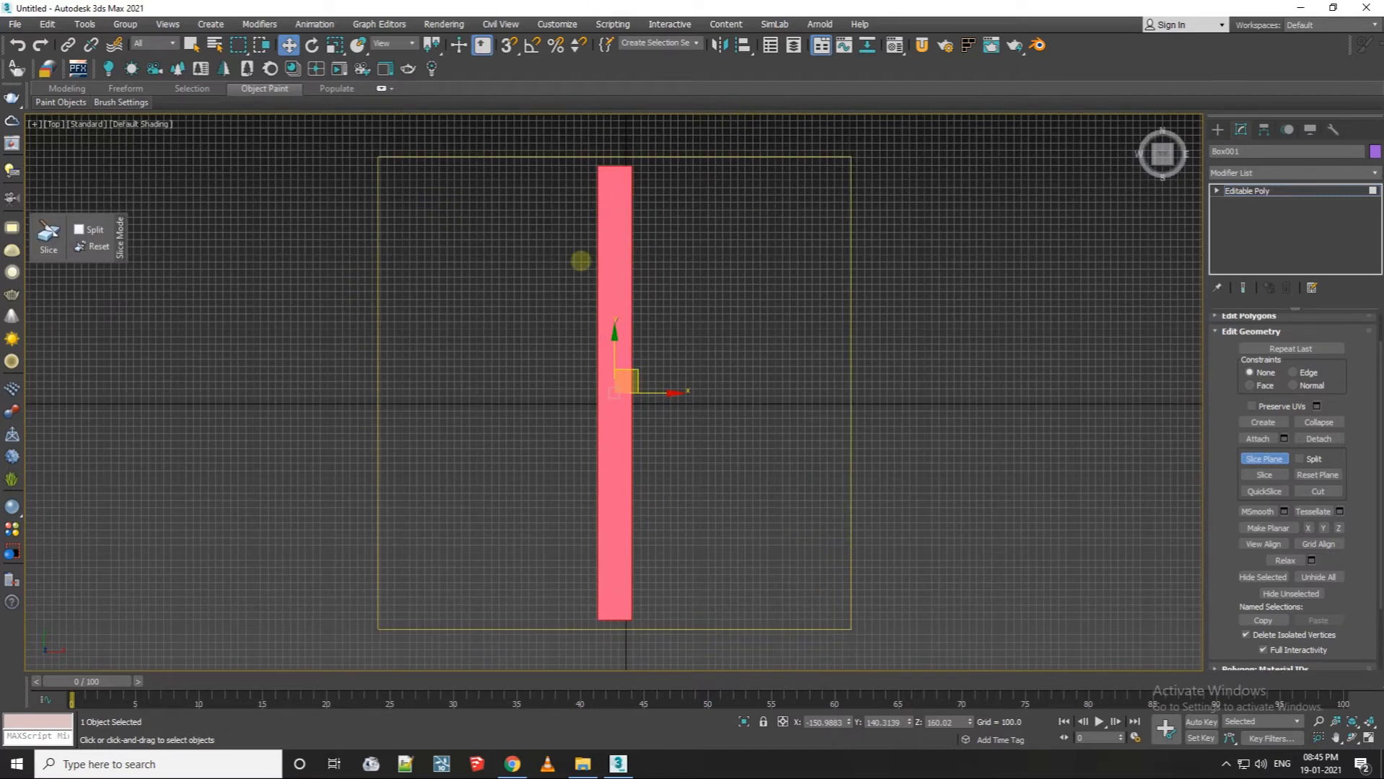
# Rotate the slice plane about the screen X axis so it stands across the box's length, and check it from the front.
pyautogui.rightClick(311, 44)
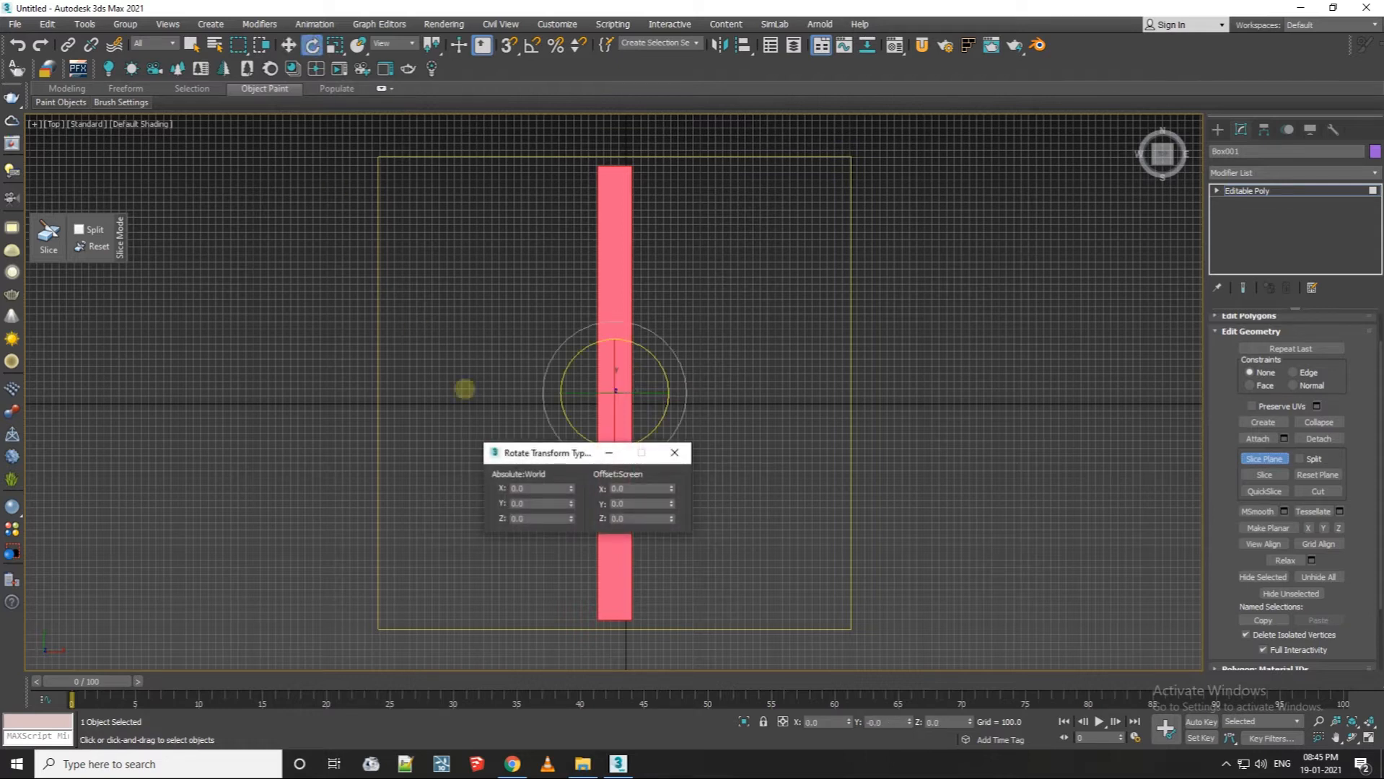
pyautogui.moveTo(550, 451); pyautogui.dragTo(890, 252)
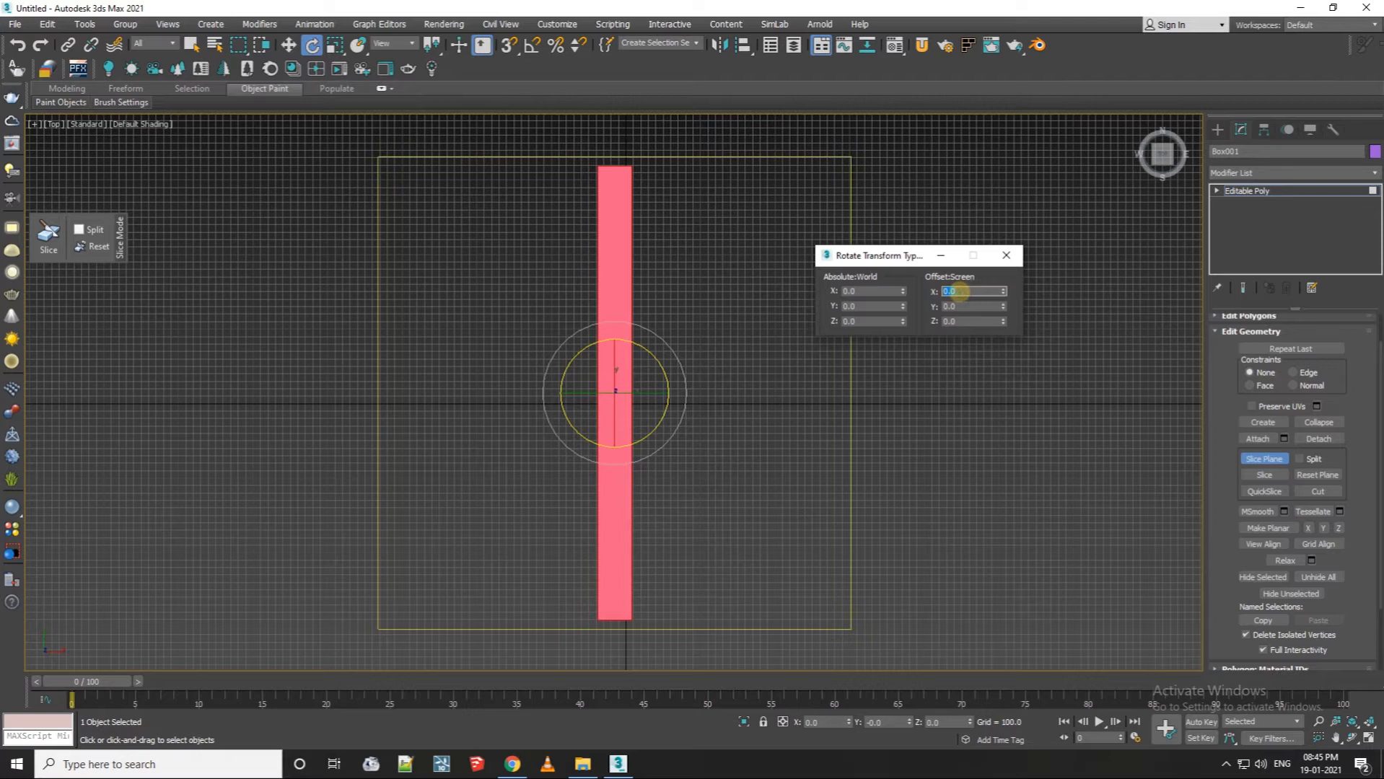
pyautogui.press('Return')
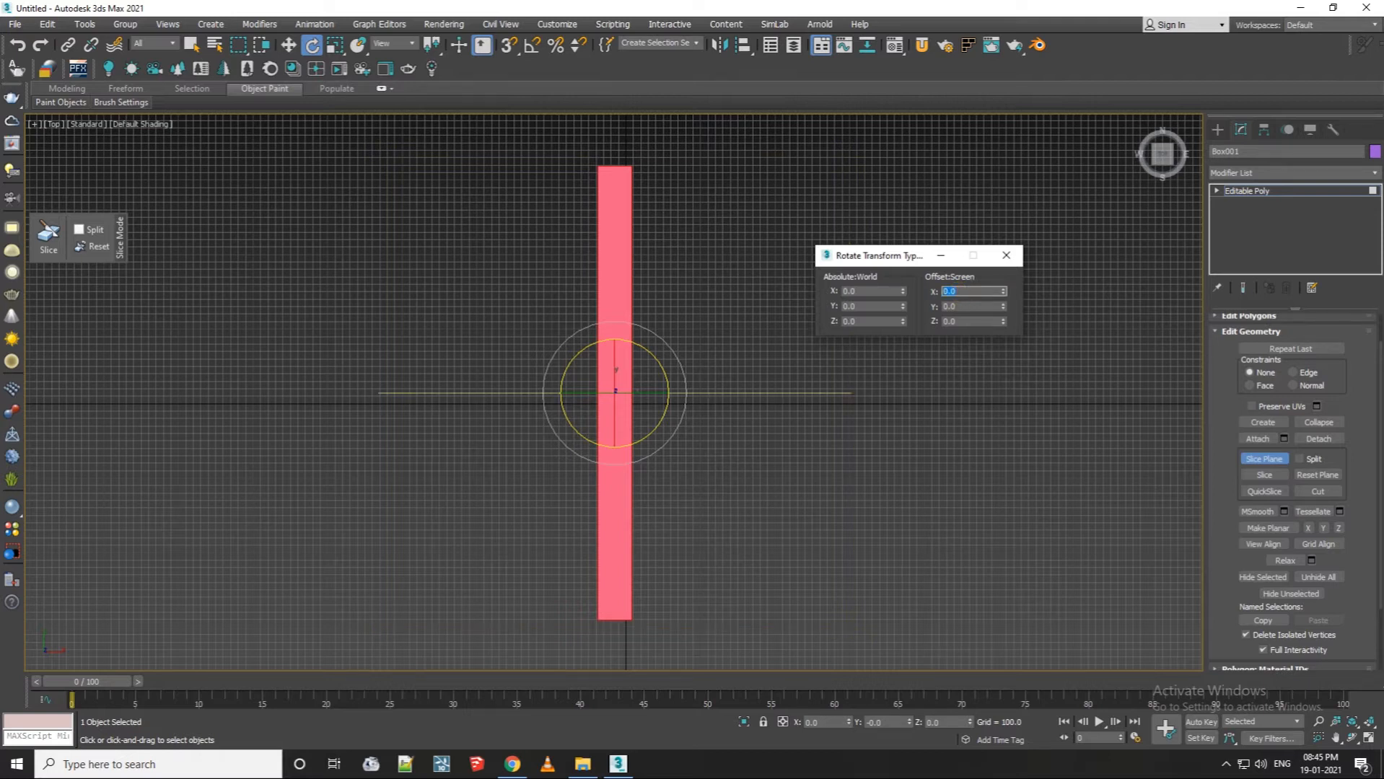
pyautogui.click(1006, 255)
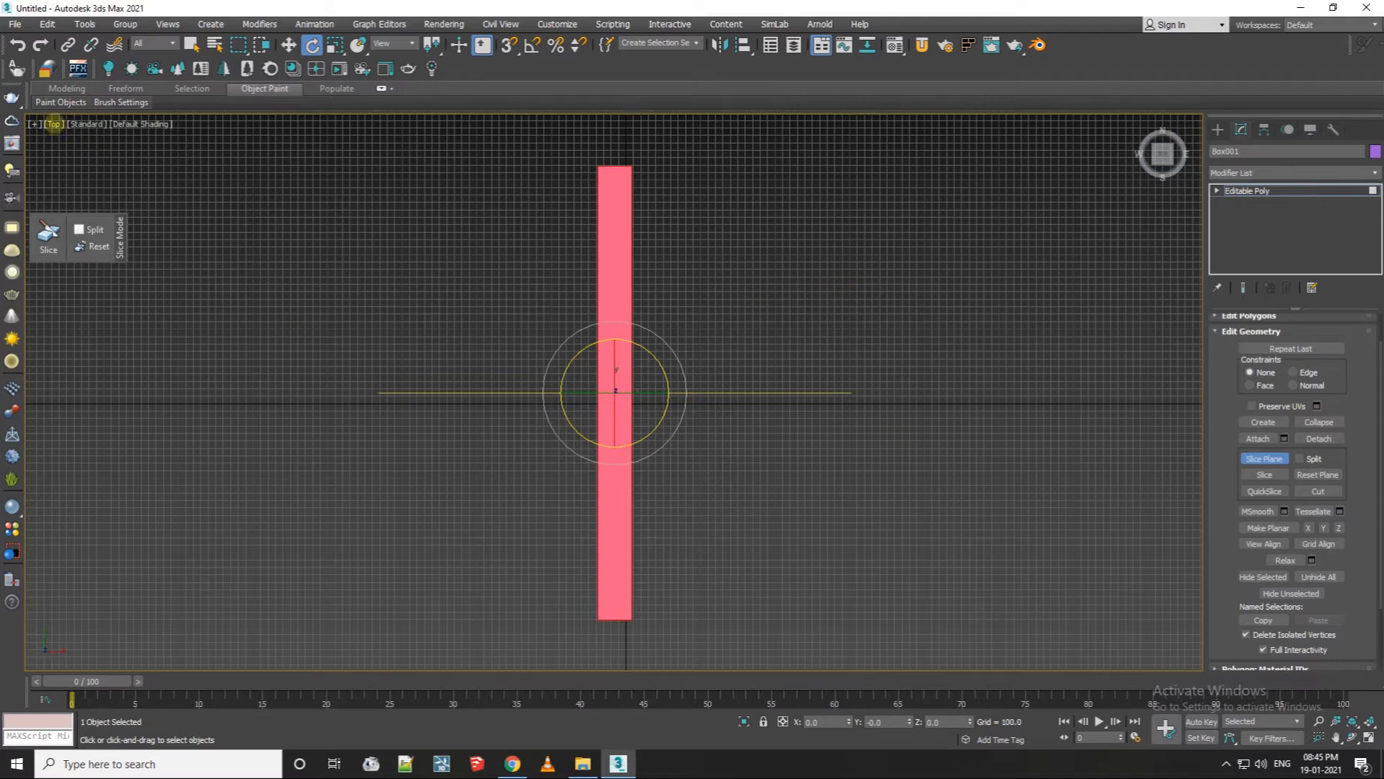
pyautogui.click(54, 124)
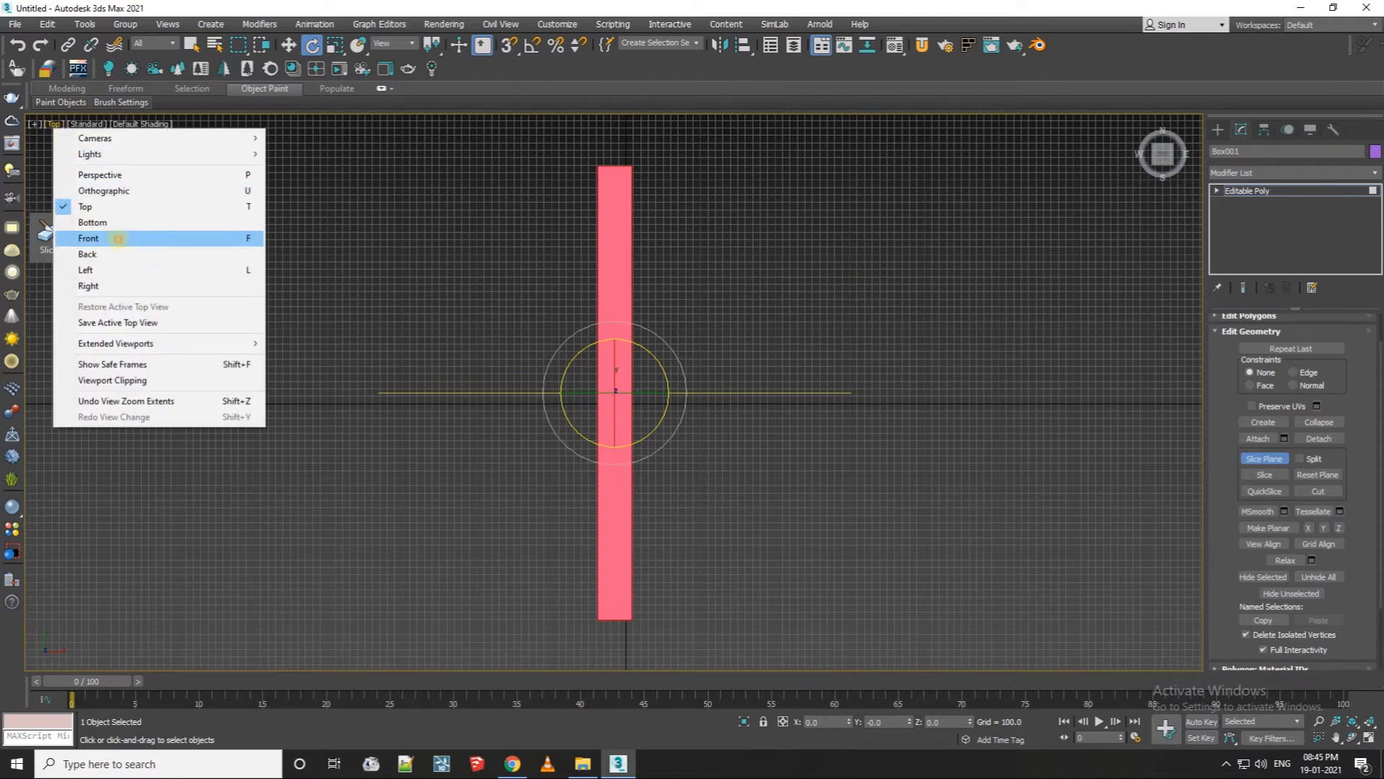
pyautogui.click(118, 239)
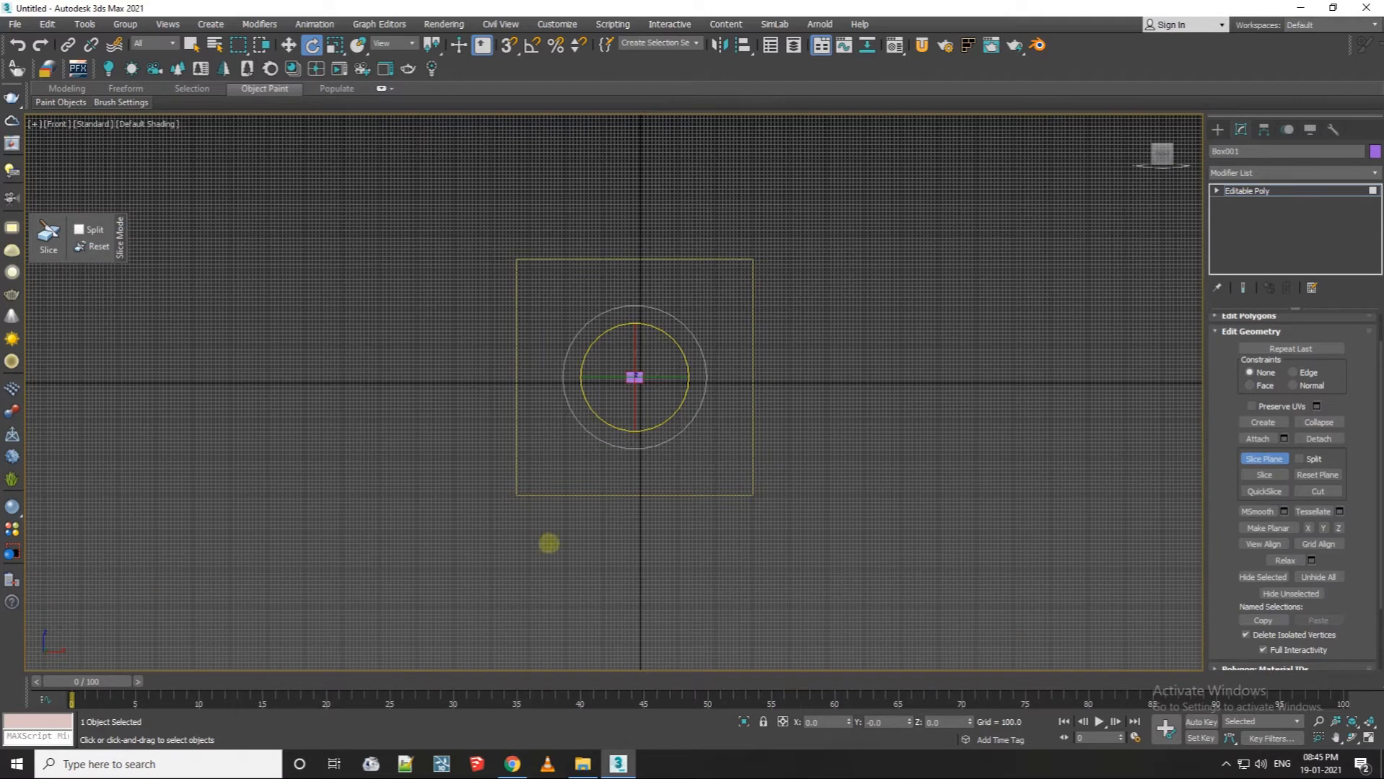
pyautogui.scroll(3, 614, 341)
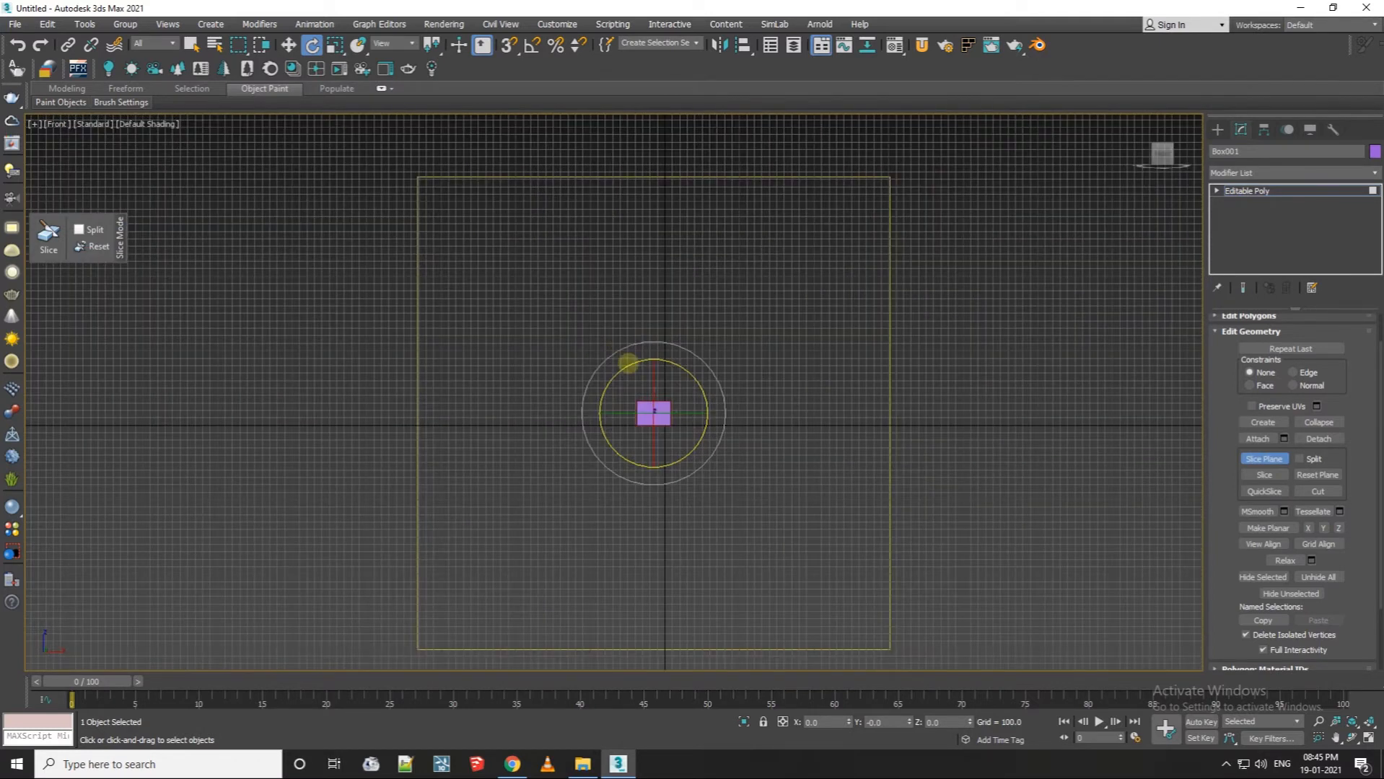
pyautogui.click(58, 123)
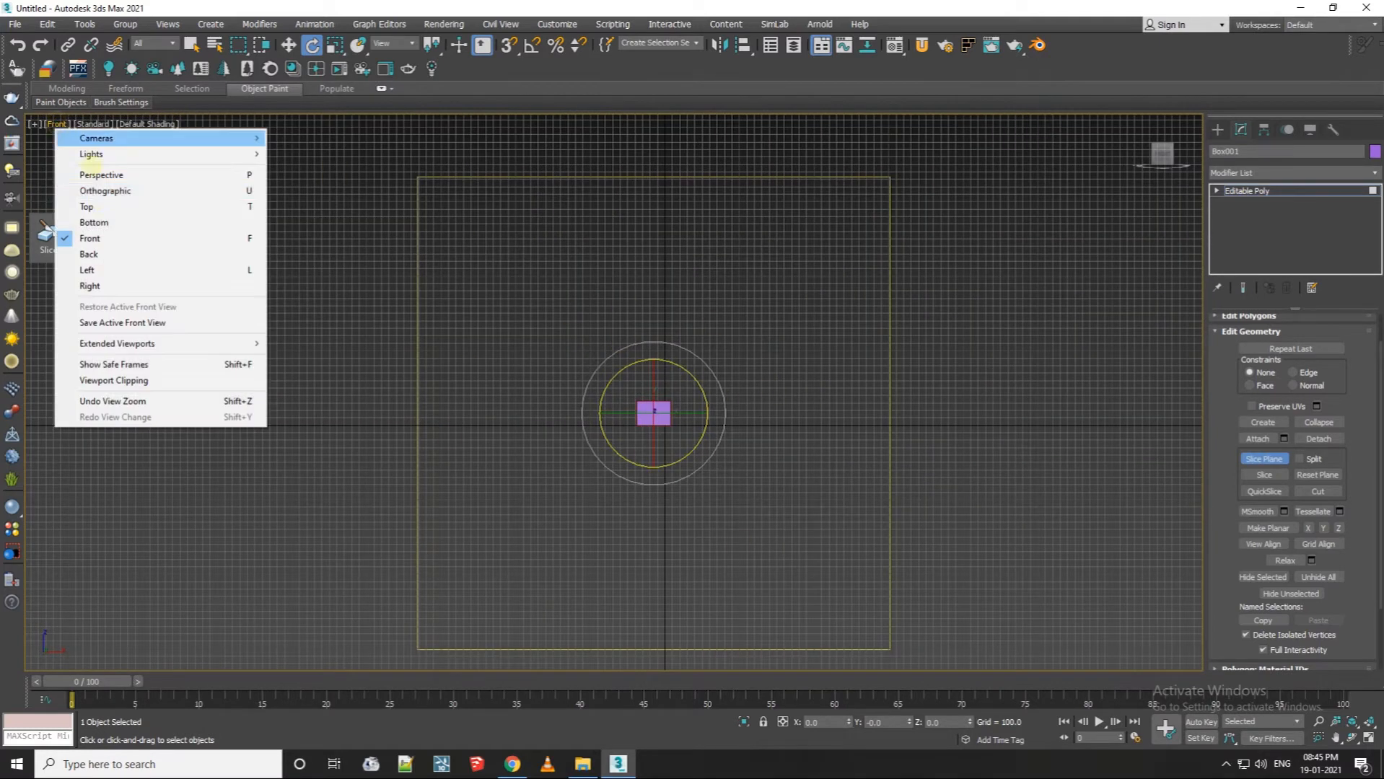
pyautogui.click(76, 208)
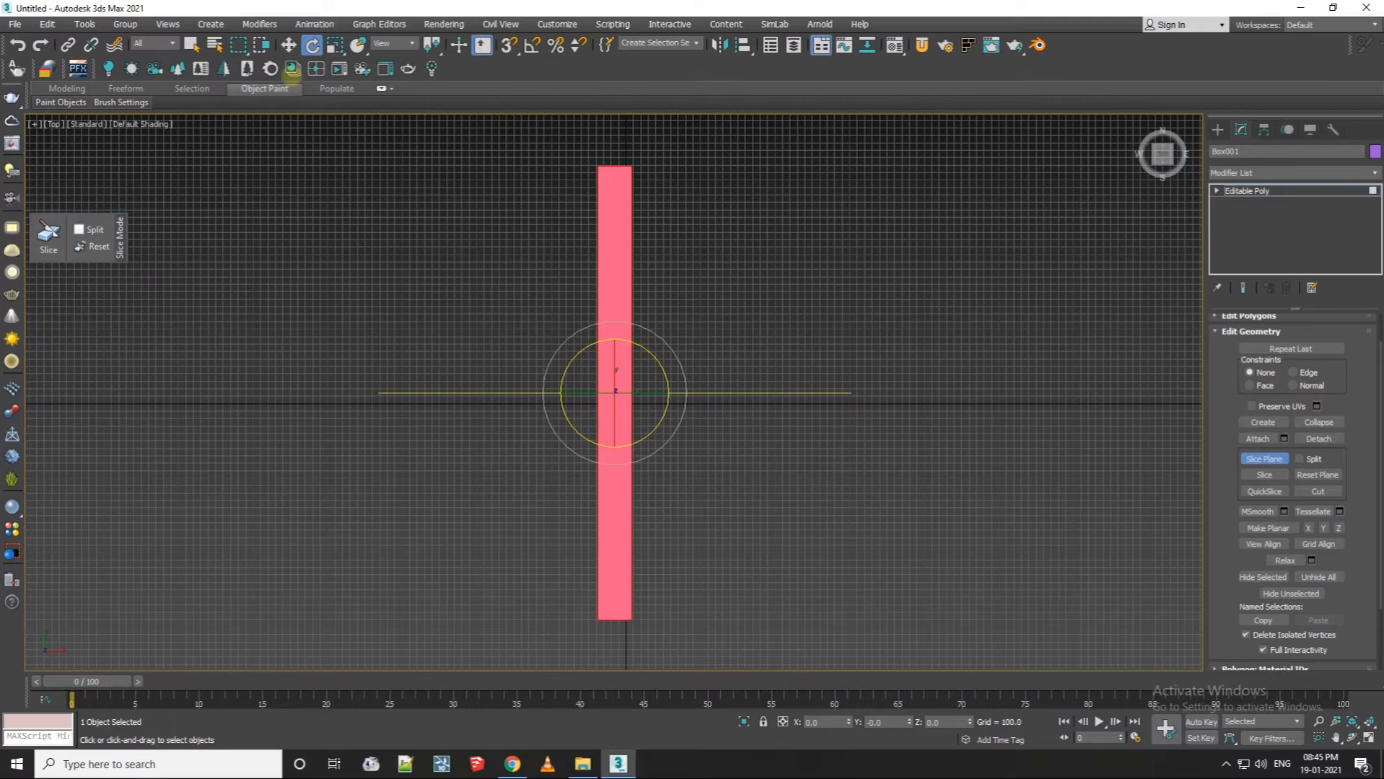
# Move the slice plane close to the far end of the box and slice it straight across.
pyautogui.press('w')
pyautogui.moveTo(614, 353); pyautogui.dragTo(634, 143)
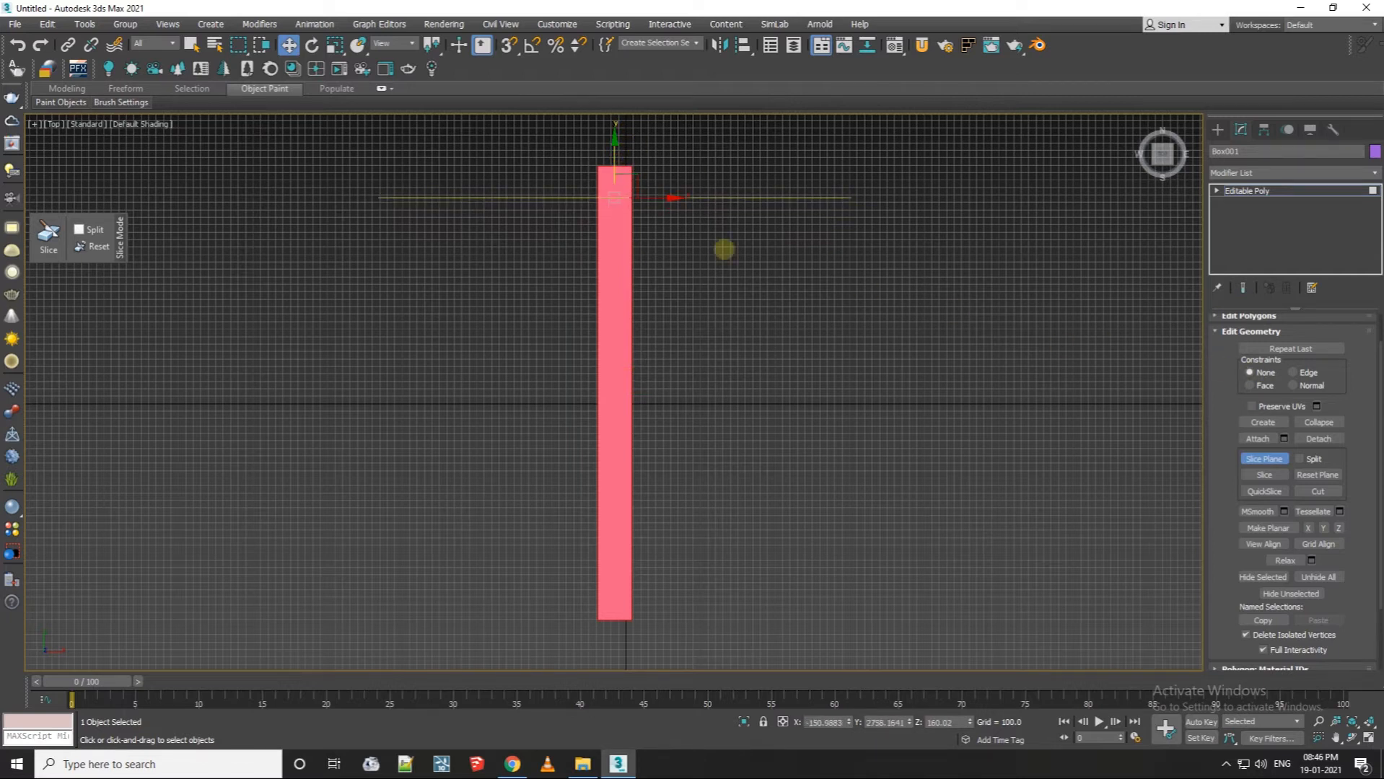
pyautogui.click(1265, 475)
# Make two slanted slices below the straight cut, tilting the slice plane in opposite directions.
pyautogui.moveTo(614, 149); pyautogui.dragTo(675, 217)
pyautogui.click(313, 45)
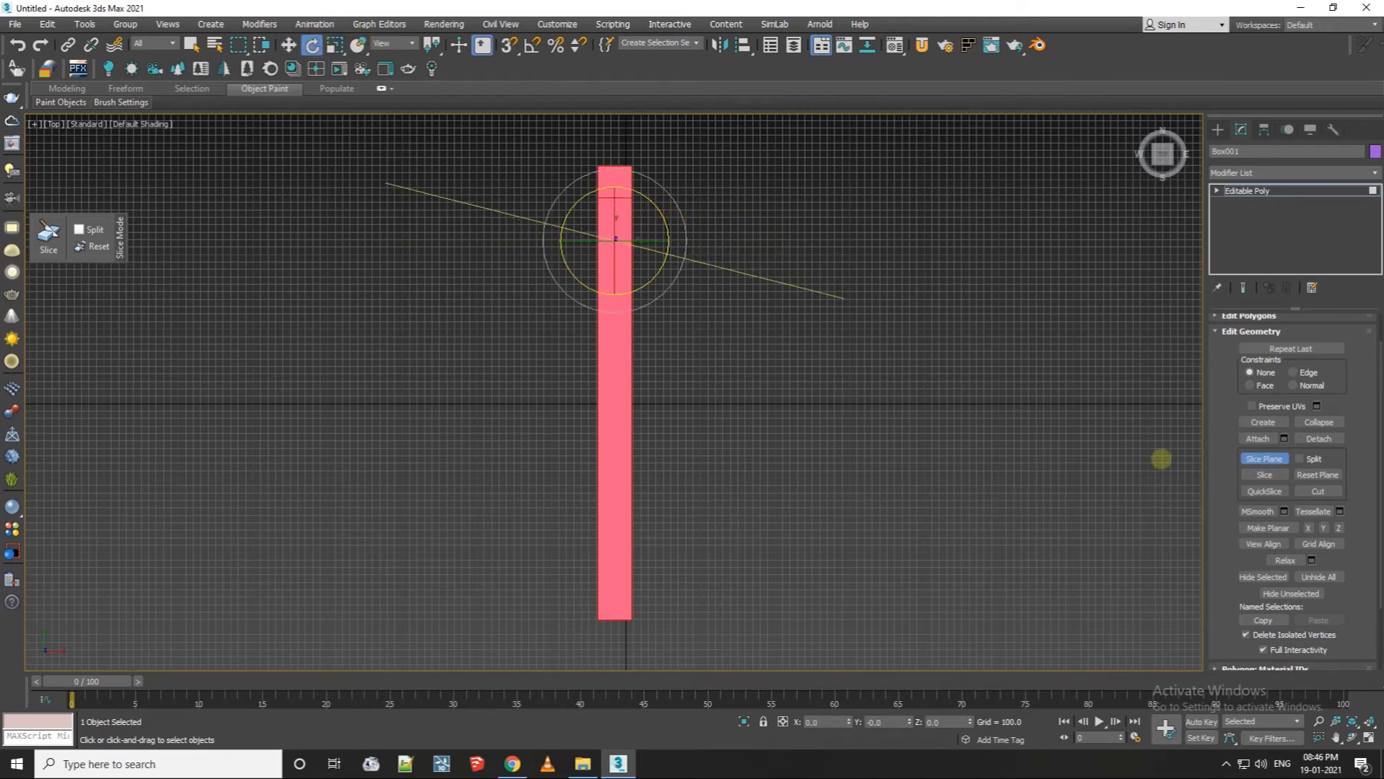
pyautogui.click(290, 45)
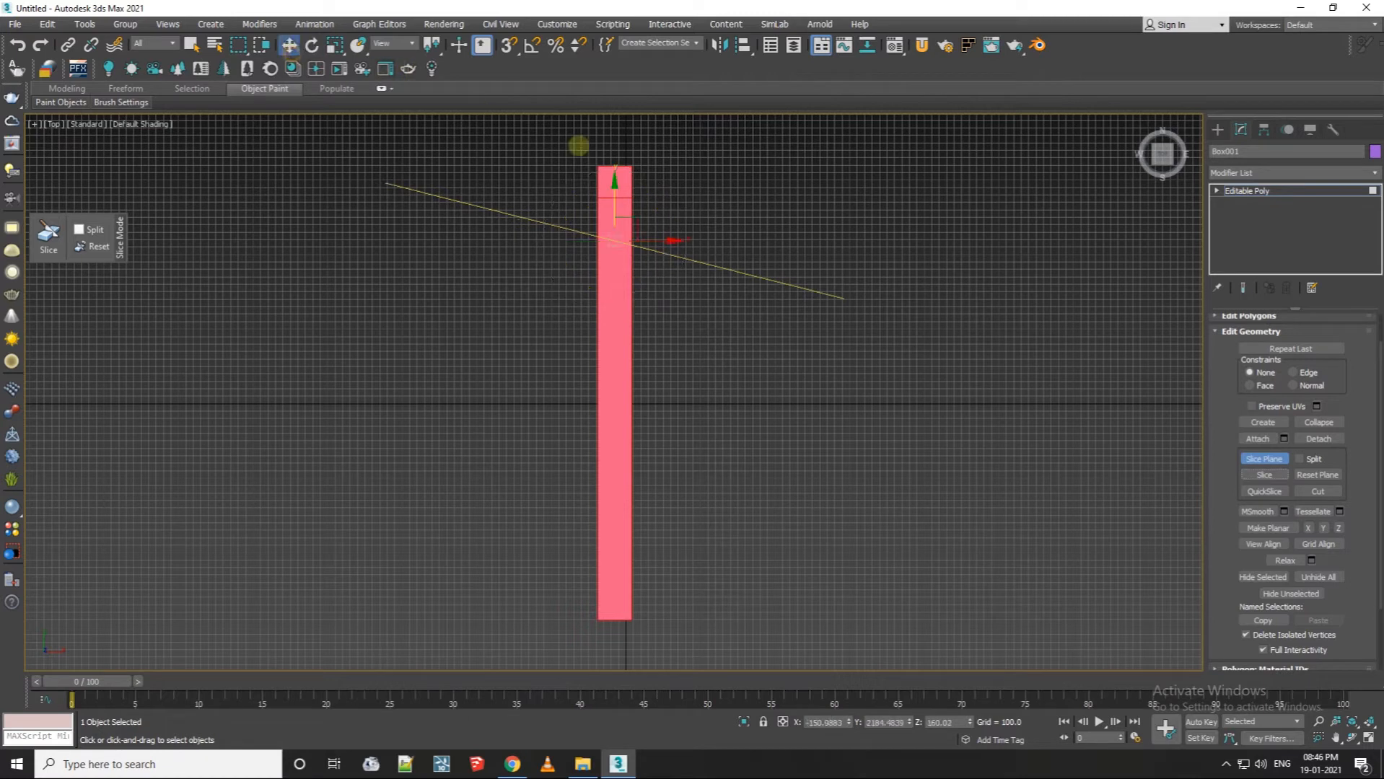
pyautogui.moveTo(612, 207); pyautogui.dragTo(614, 243)
pyautogui.click(313, 46)
pyautogui.moveTo(648, 319); pyautogui.dragTo(682, 300)
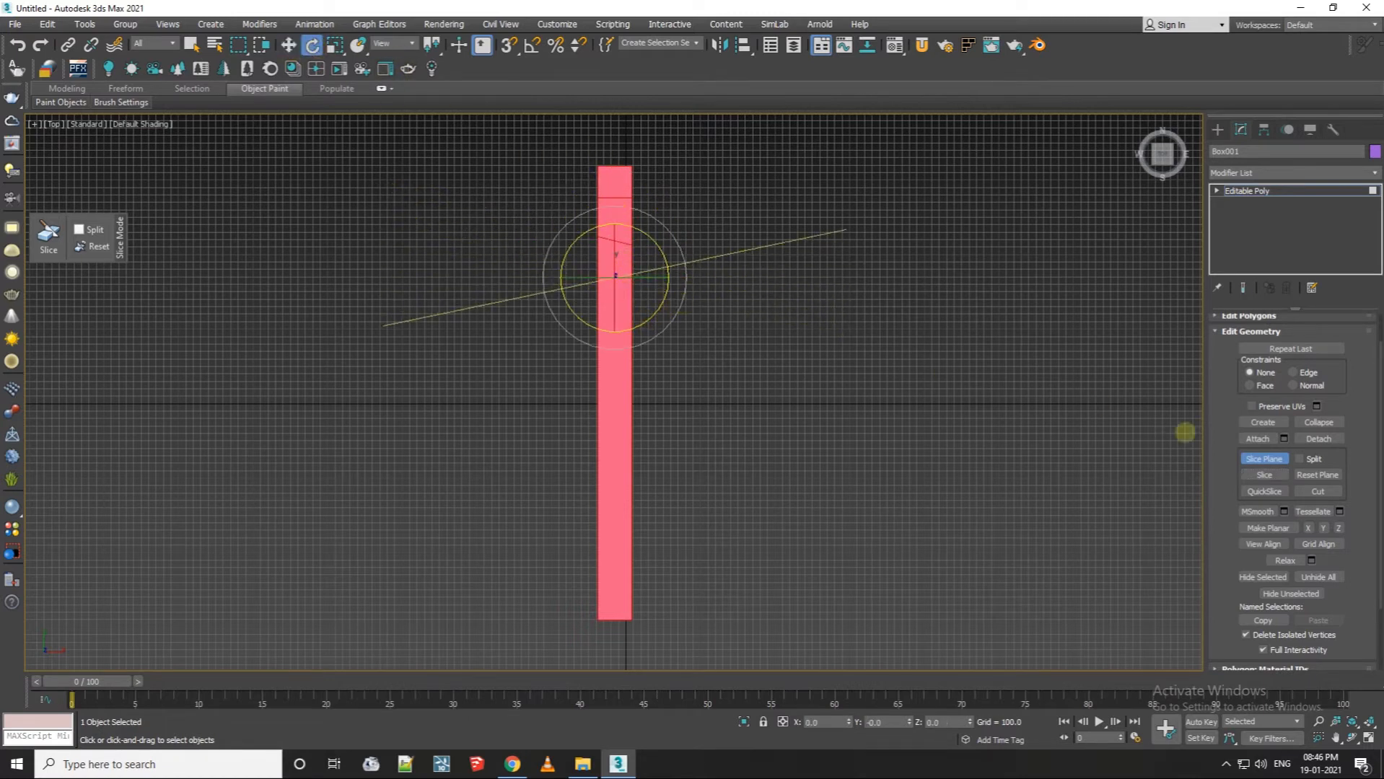
# Add two more oppositely tilted slices further along the box, just above its midpoint.
pyautogui.click(289, 45)
pyautogui.moveTo(614, 241); pyautogui.dragTo(673, 287)
pyautogui.click(311, 45)
pyautogui.click(1263, 475)
pyautogui.click(288, 45)
pyautogui.moveTo(615, 243); pyautogui.dragTo(615, 281)
pyautogui.click(311, 45)
pyautogui.moveTo(646, 383); pyautogui.dragTo(710, 346)
pyautogui.click(1264, 475)
# Add four unevenly spaced slanted slices around the box's midpoint, two tilted one way and two the other.
pyautogui.click(288, 45)
pyautogui.moveTo(615, 298); pyautogui.dragTo(702, 370)
pyautogui.click(312, 45)
pyautogui.click(1264, 475)
pyautogui.click(289, 45)
pyautogui.moveTo(619, 337); pyautogui.dragTo(616, 379)
pyautogui.click(311, 46)
pyautogui.moveTo(650, 464); pyautogui.dragTo(676, 422)
pyautogui.press('w')
pyautogui.moveTo(612, 379); pyautogui.dragTo(479, 223)
pyautogui.press('e')
pyautogui.press('w')
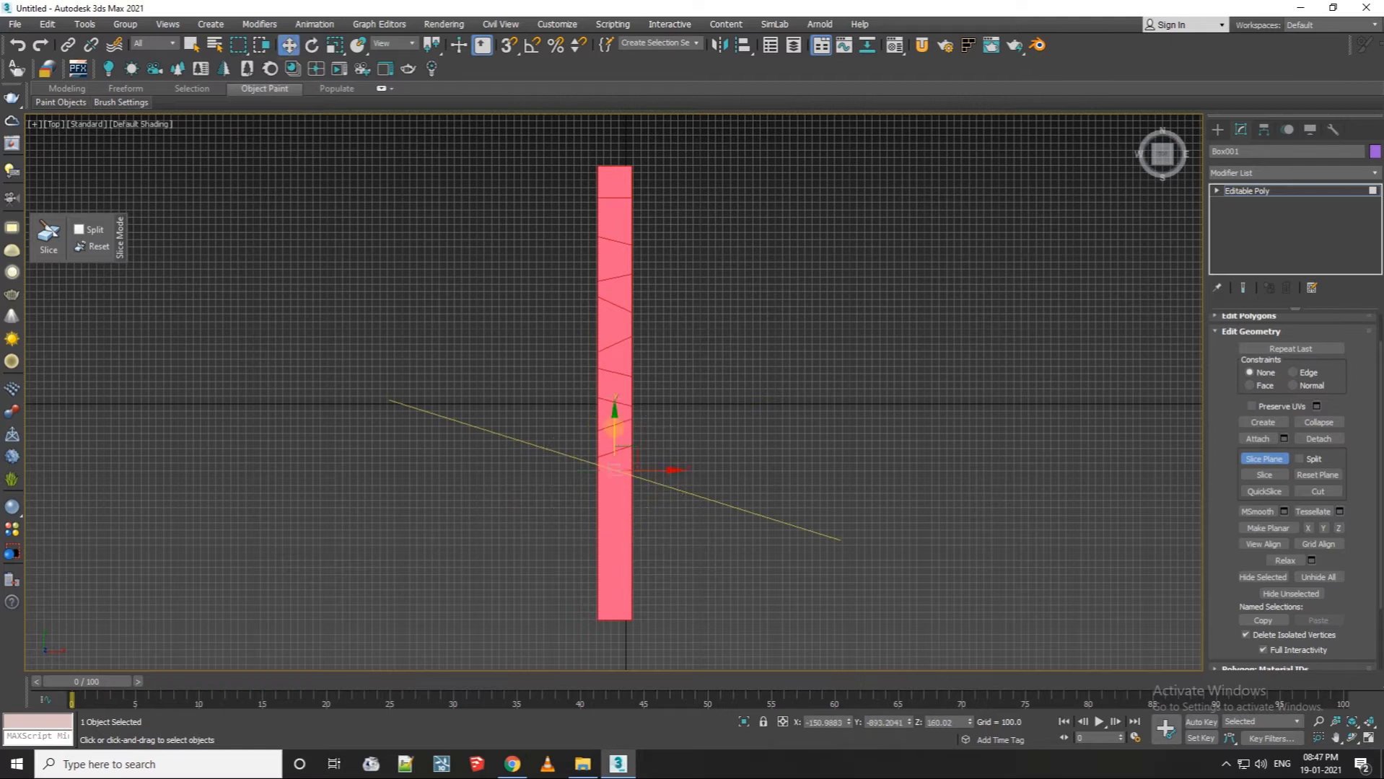
# Continue with four slanted slices of alternating tilt along the remaining near half of the box.
pyautogui.moveTo(617, 431); pyautogui.dragTo(615, 458)
pyautogui.press('e')
pyautogui.moveTo(661, 522); pyautogui.dragTo(637, 365)
pyautogui.press('w')
pyautogui.press('e')
pyautogui.press('w')
pyautogui.moveTo(614, 484); pyautogui.dragTo(614, 510)
pyautogui.press('e')
pyautogui.moveTo(654, 602); pyautogui.dragTo(686, 555)
pyautogui.click(1251, 472)
# Leave slicing mode, deselect the box and display the viewport shading with edged faces.
pyautogui.press('w')
pyautogui.click(1217, 130)
pyautogui.click(112, 124)
pyautogui.click(115, 124)
pyautogui.click(173, 285)
pyautogui.moveTo(747, 512)
pyautogui.mouseDown()
pyautogui.moveTo(468, 232)
pyautogui.moveTo(497, 163)
pyautogui.mouseUp()
pyautogui.click(1239, 130)
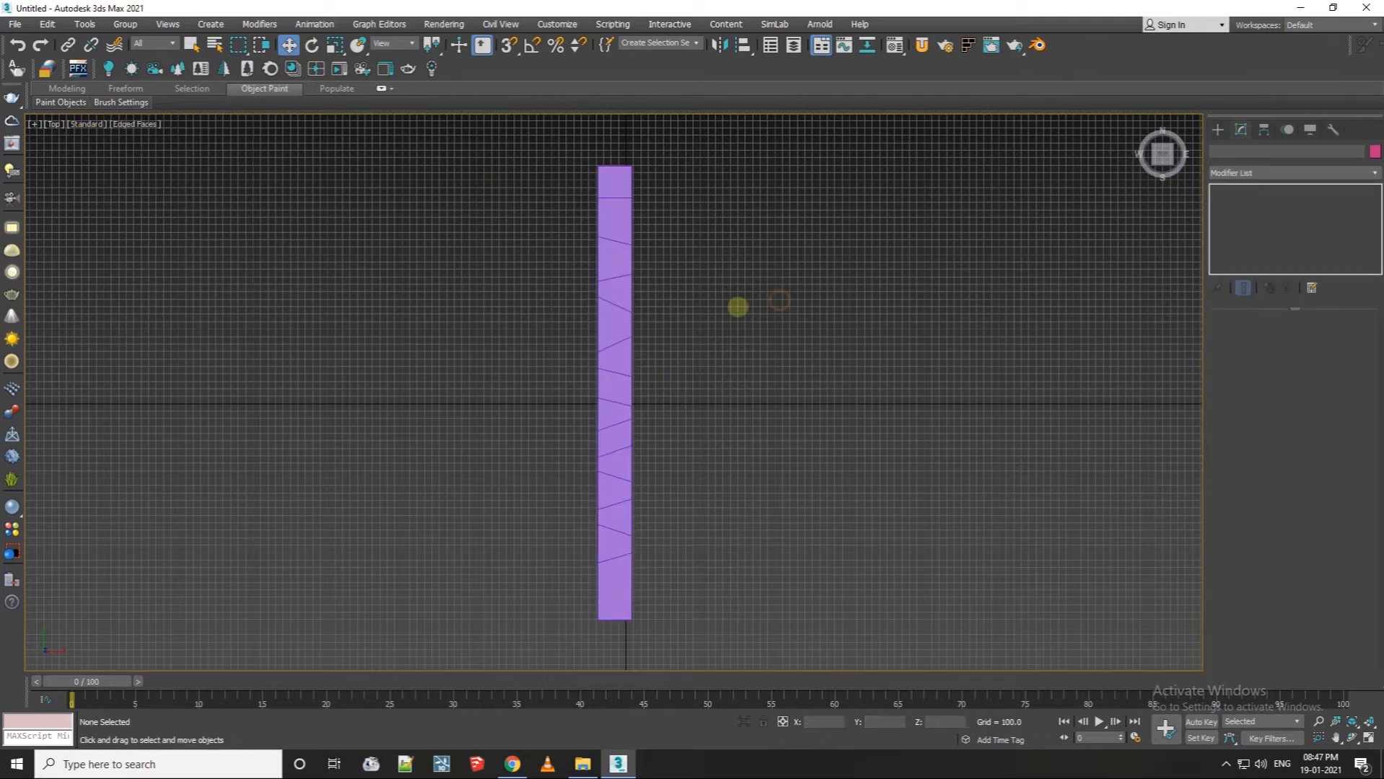
# Return to the perspective view, frame the whole sliced box and select it.
pyautogui.press('p')
pyautogui.click(62, 124)
pyautogui.click(94, 174)
pyautogui.click(1352, 737)
pyautogui.moveTo(686, 536); pyautogui.dragTo(1000, 341)
pyautogui.moveTo(681, 372)
pyautogui.mouseDown()
pyautogui.moveTo(713, 363)
pyautogui.moveTo(565, 361)
pyautogui.moveTo(672, 421)
pyautogui.moveTo(540, 355)
pyautogui.moveTo(679, 380)
pyautogui.moveTo(448, 166)
pyautogui.moveTo(694, 383)
pyautogui.moveTo(717, 381)
pyautogui.moveTo(686, 374)
pyautogui.mouseUp()
pyautogui.click(288, 45)
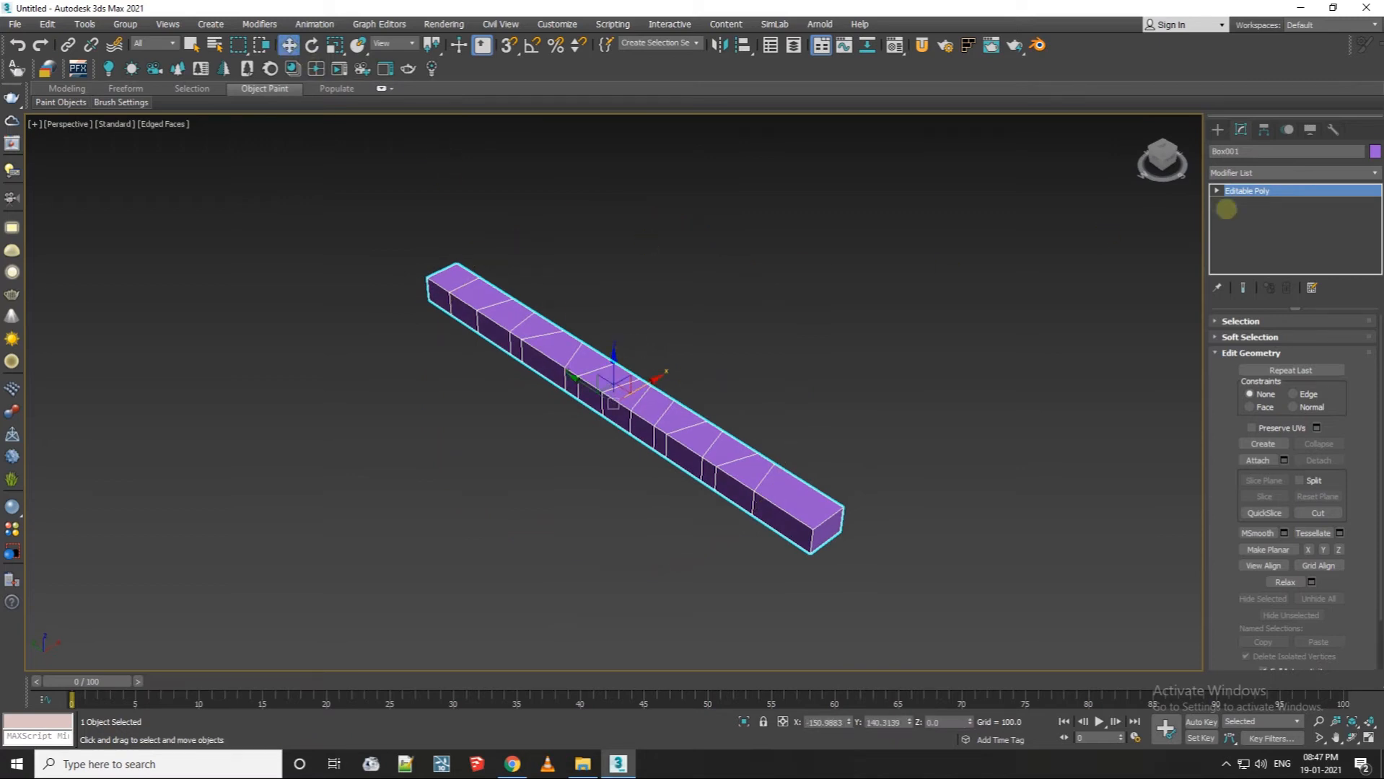
# Enter edge level on the box with the slice edges selected, and show the viewport in wireframe.
pyautogui.click(1217, 191)
pyautogui.click(1241, 215)
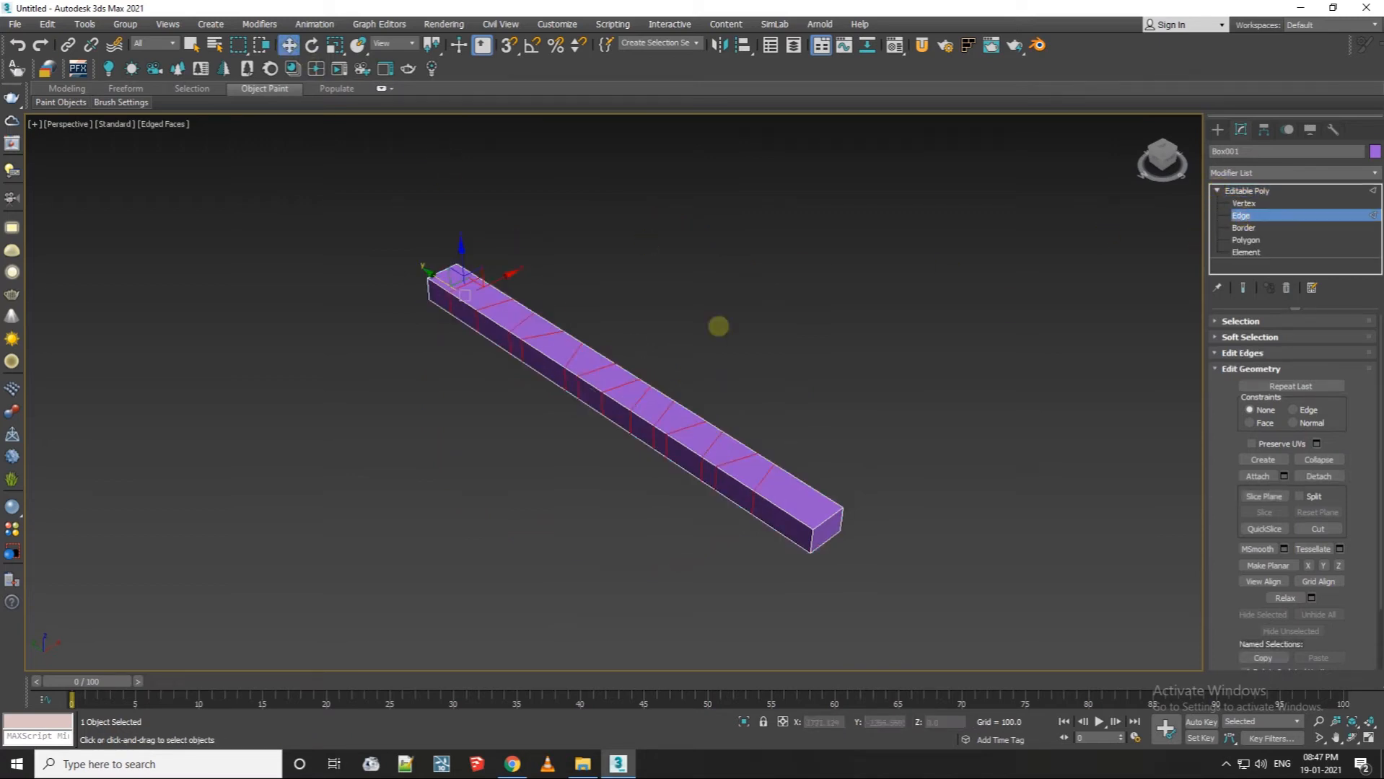
pyautogui.click(726, 422)
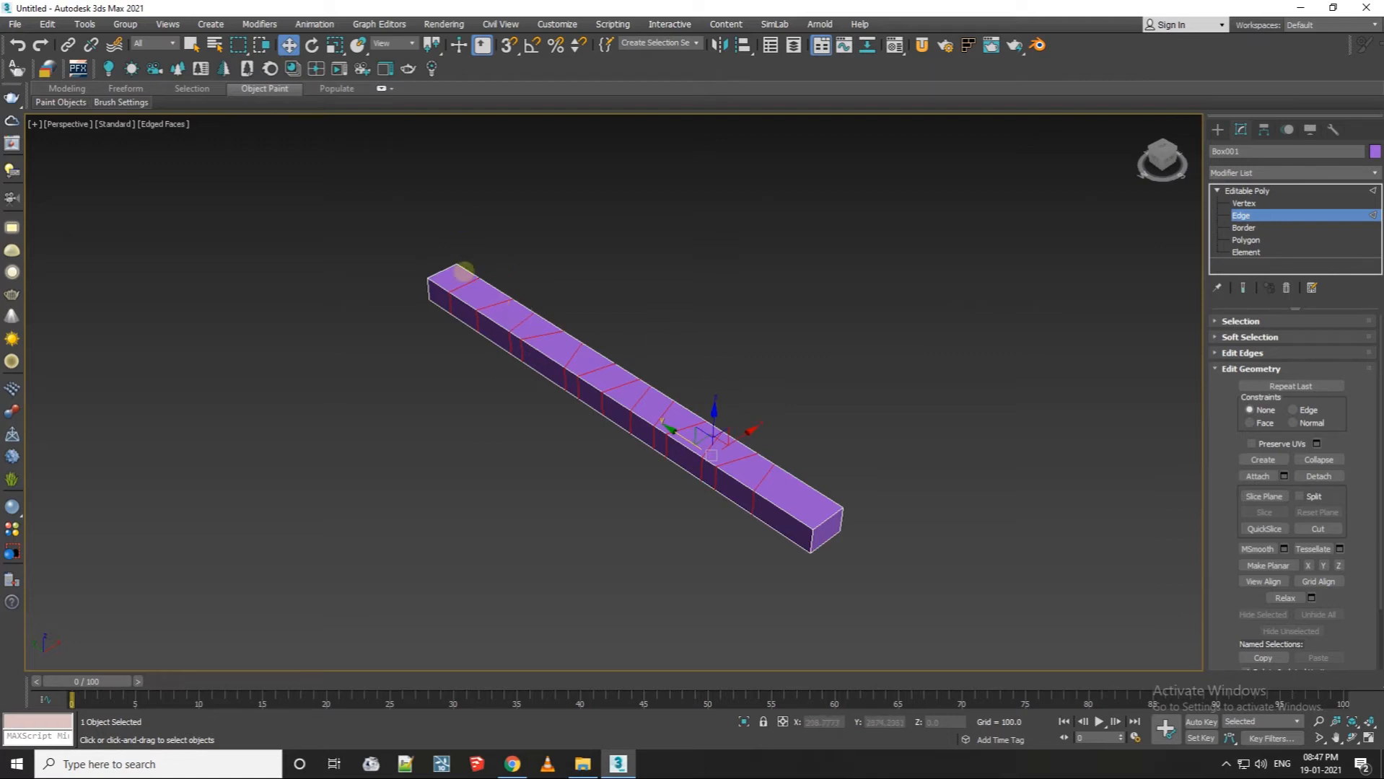
pyautogui.click(188, 125)
pyautogui.click(229, 270)
pyautogui.scroll(4, 726, 457)
pyautogui.scroll(-3, 579, 464)
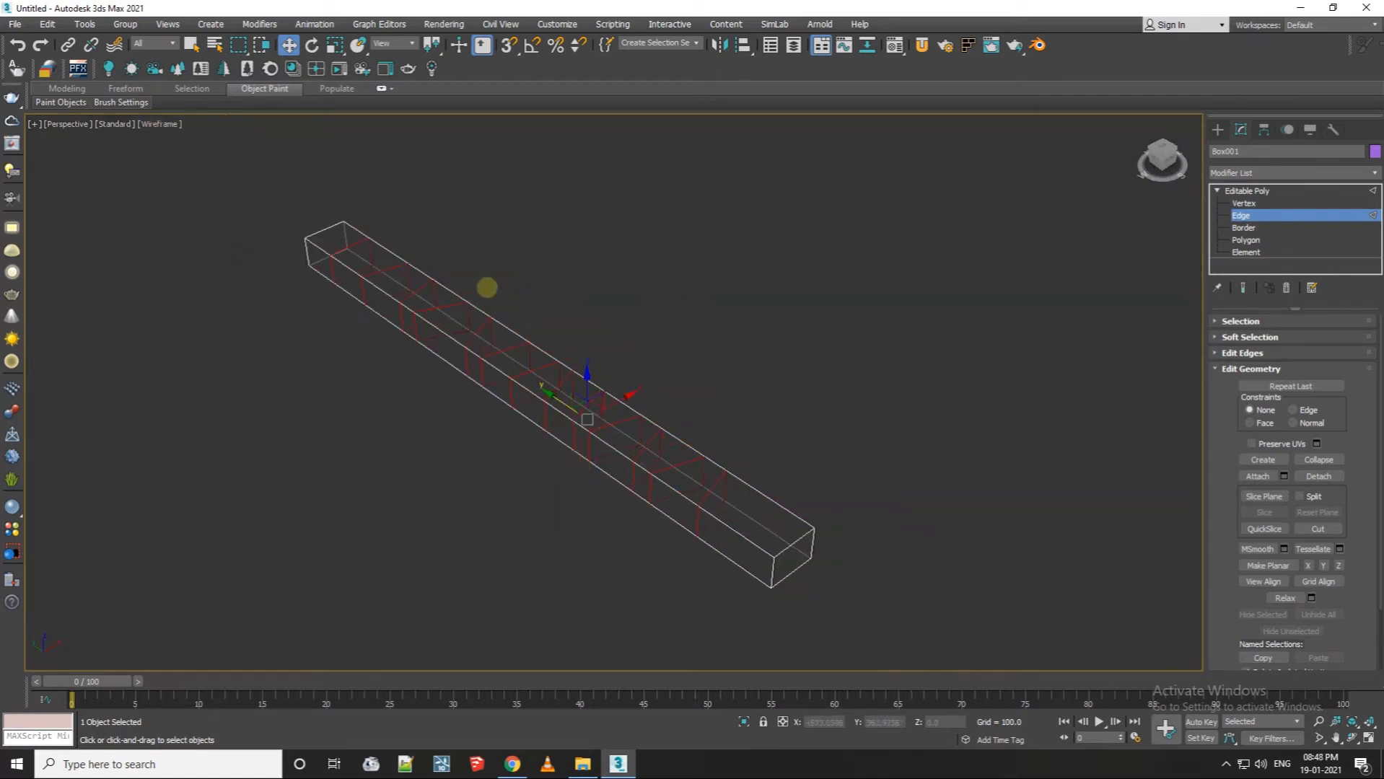
# Chamfer the selected slice edges with an amount of 4.5 and 0 connect edge segments.
pyautogui.rightClick(448, 303)
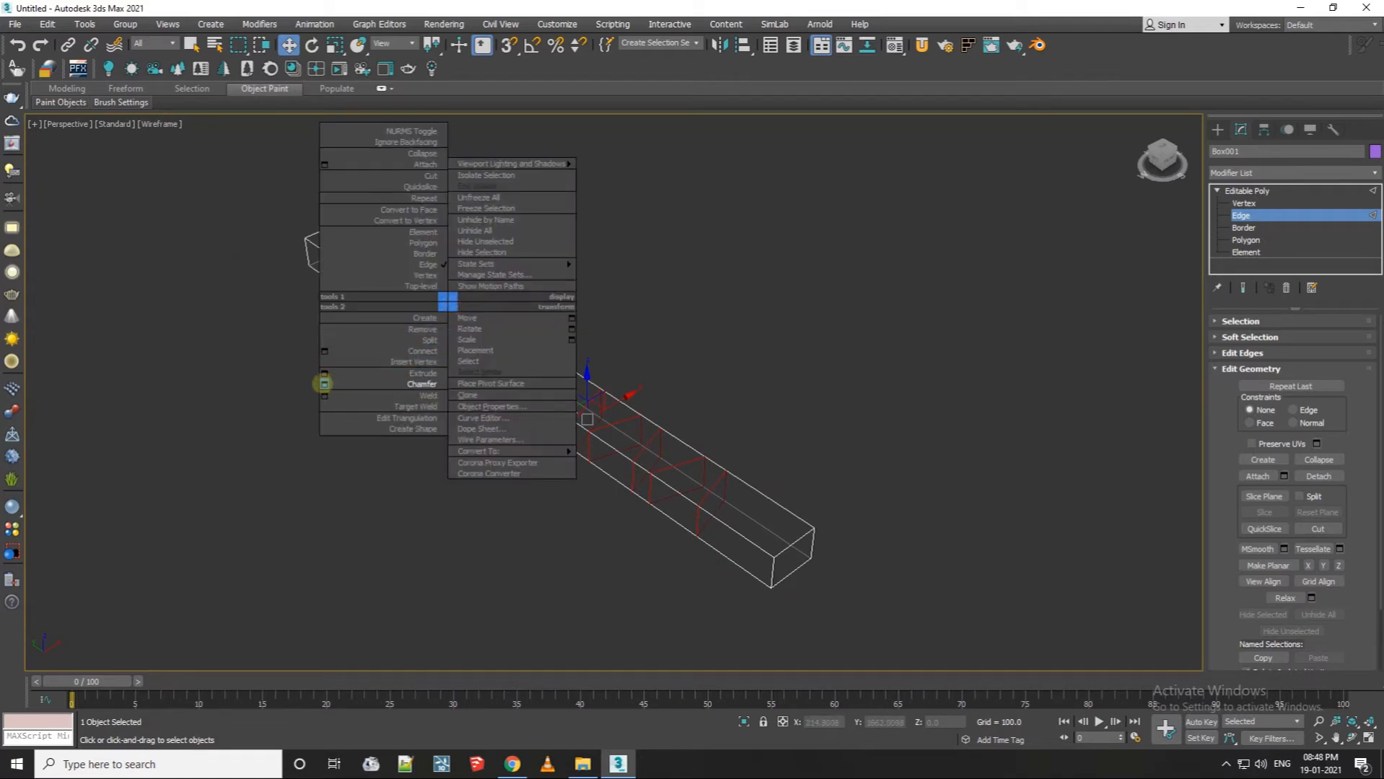
pyautogui.click(324, 384)
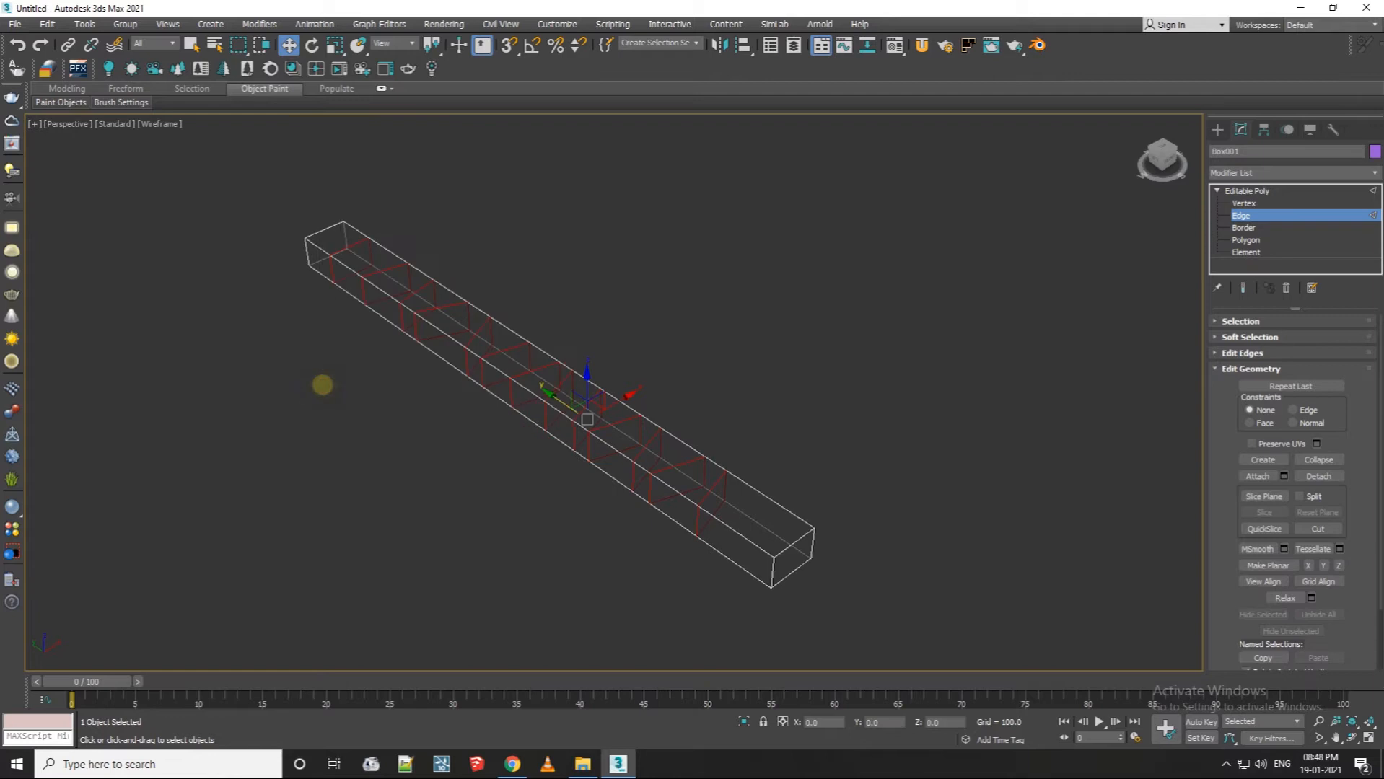
pyautogui.scroll(5, 569, 417)
pyautogui.scroll(2, 568, 418)
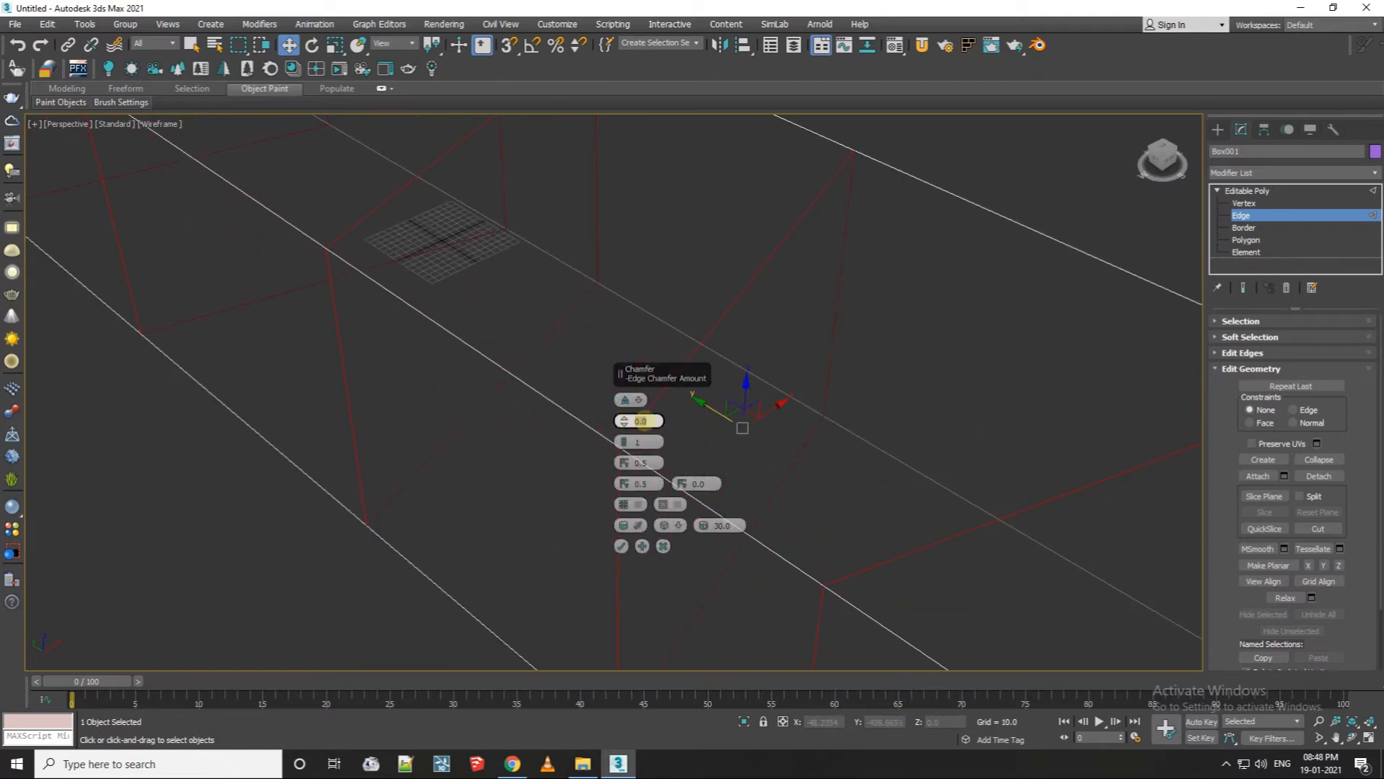
pyautogui.press('Return')
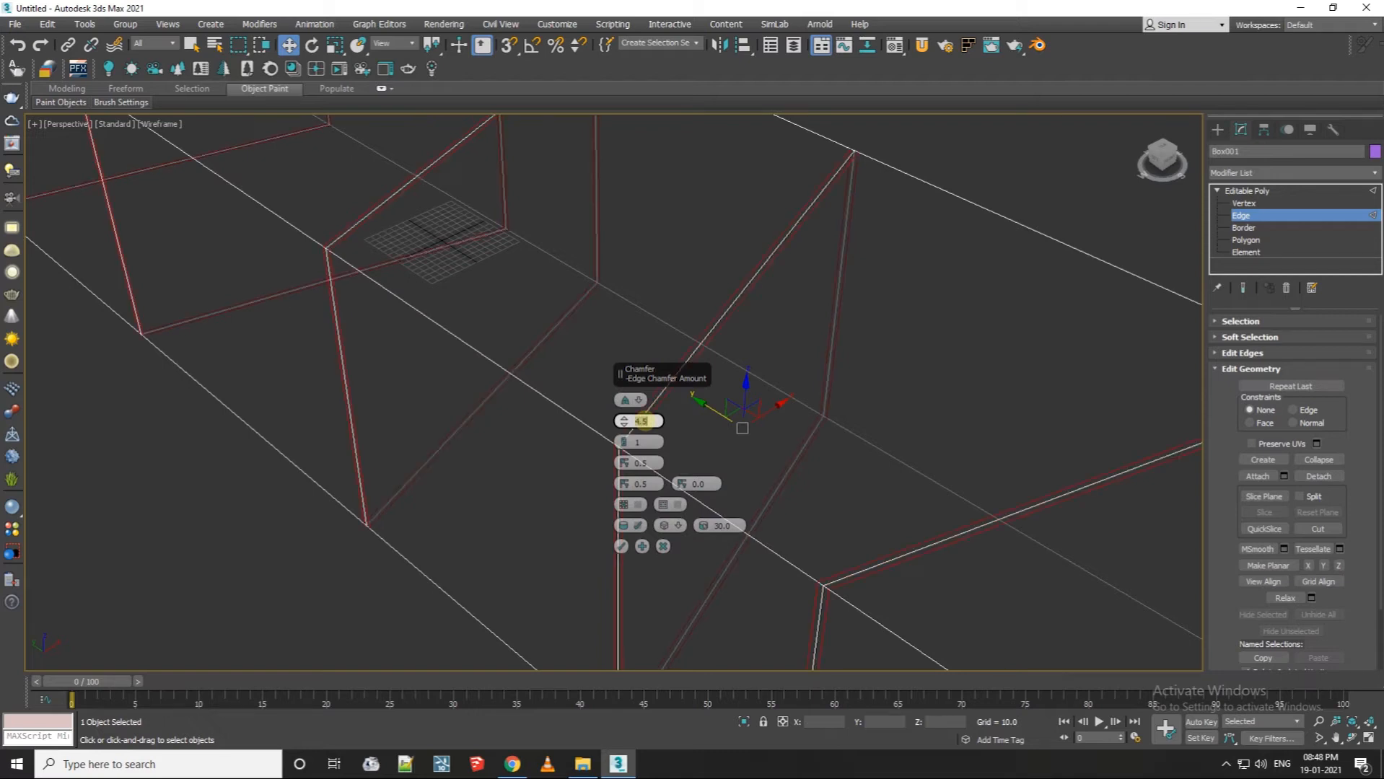
pyautogui.click(623, 446)
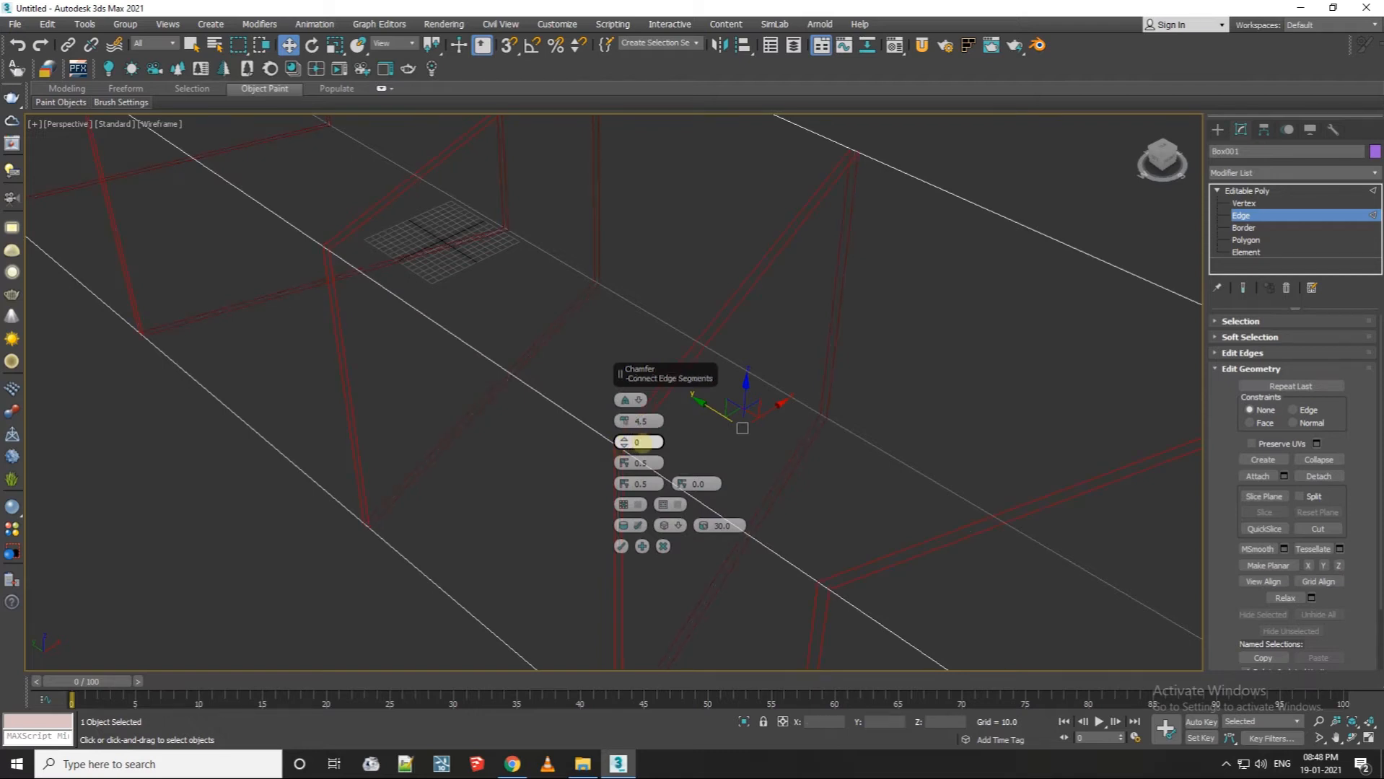
pyautogui.click(621, 546)
pyautogui.scroll(-8, 550, 485)
pyautogui.scroll(3, 687, 470)
pyautogui.scroll(-5, 701, 478)
pyautogui.scroll(3, 676, 472)
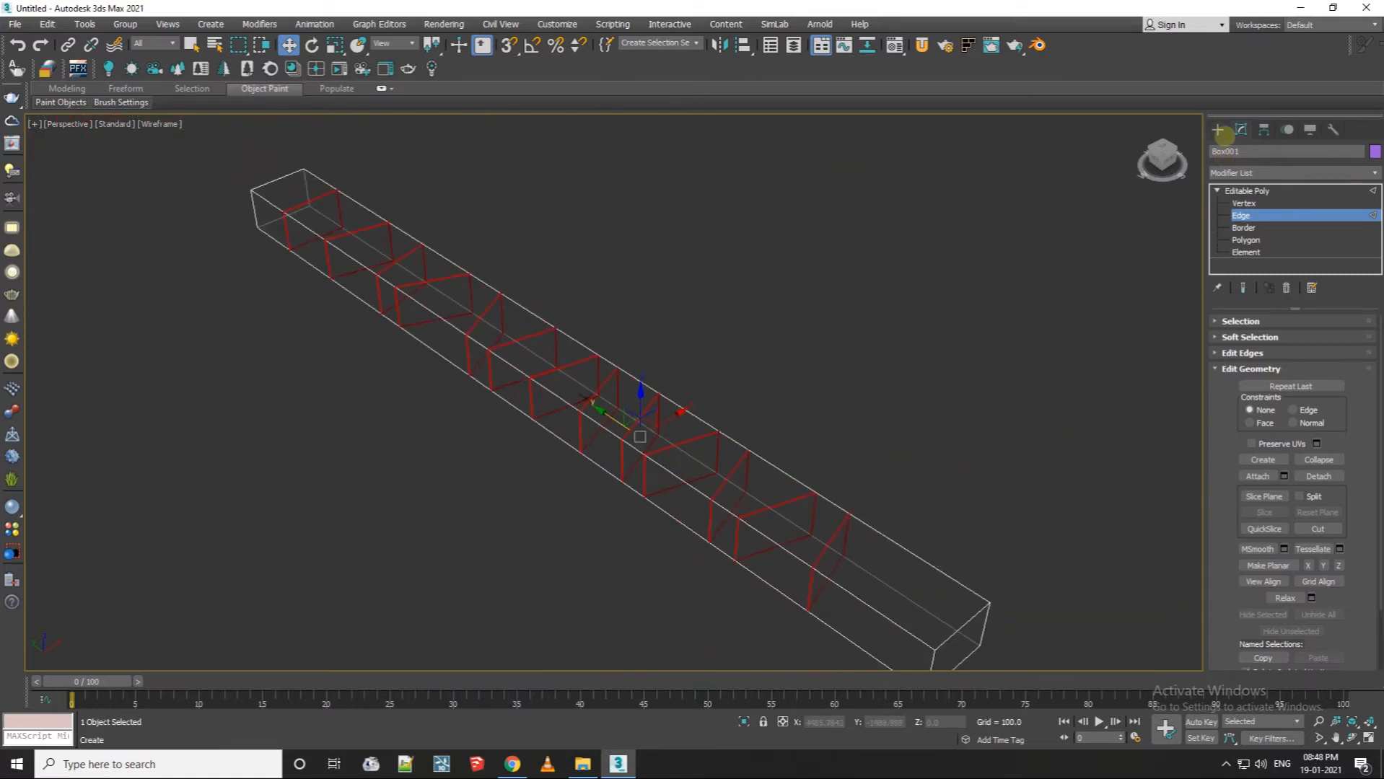
# Leave the box's edge level and enter its polygon level.
pyautogui.click(1217, 130)
pyautogui.scroll(-4, 624, 278)
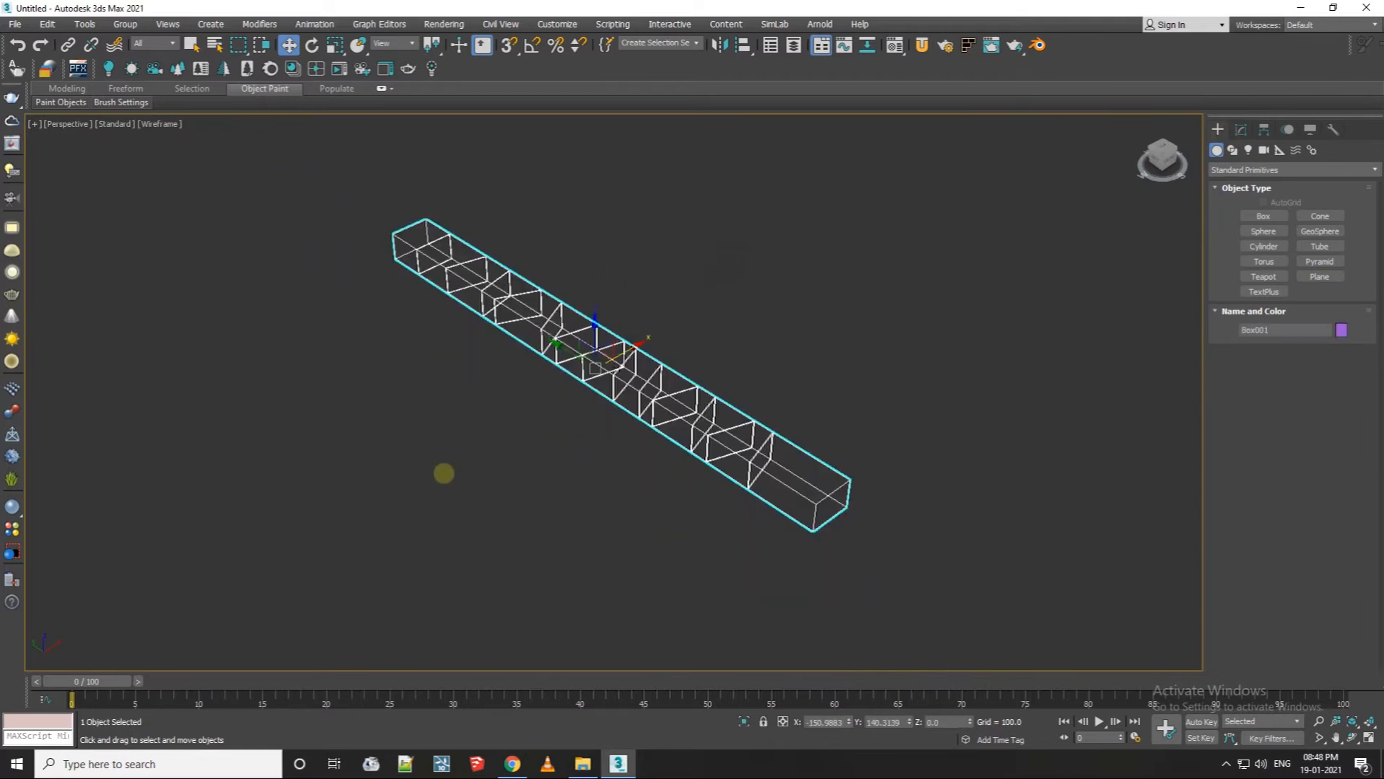
pyautogui.click(1240, 129)
pyautogui.click(1255, 240)
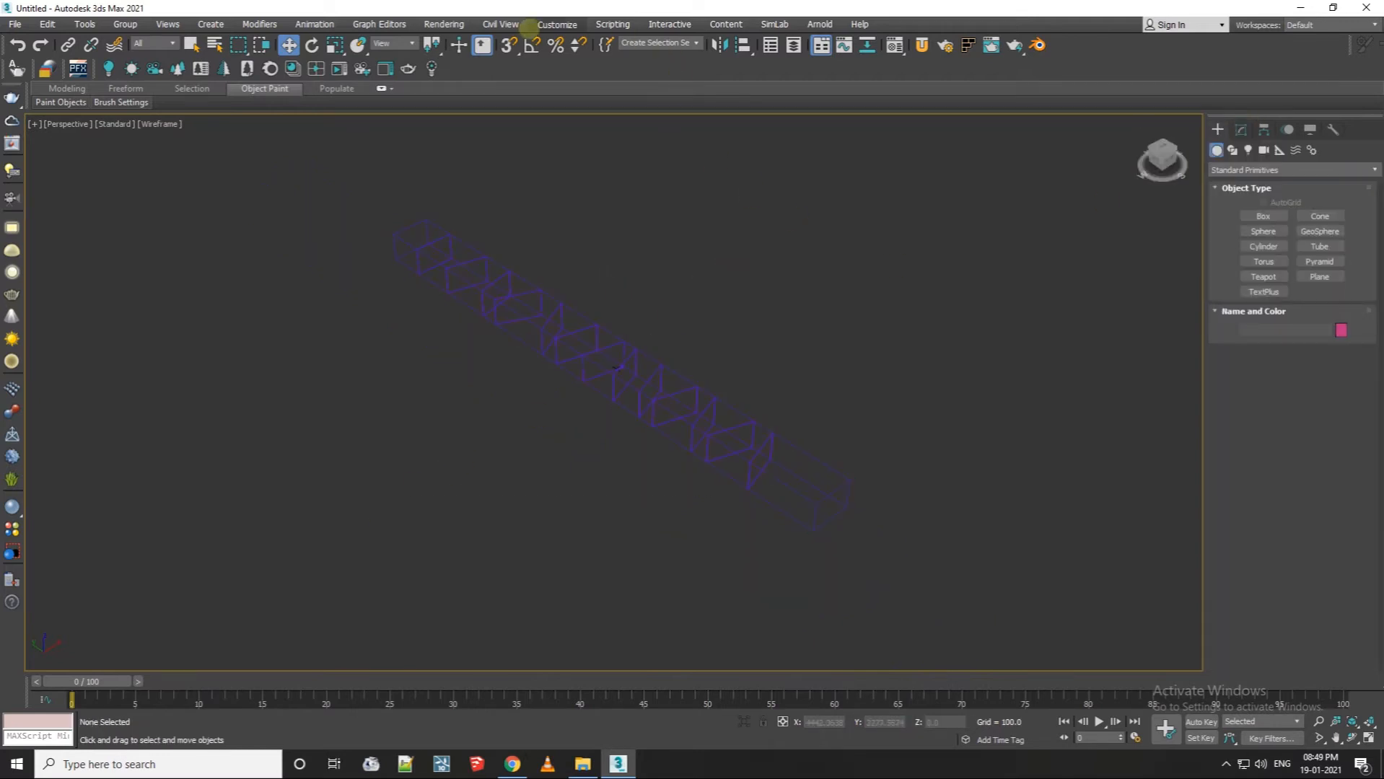
# Open the compact Material Editor and turn the first sample slot into a VRayMtl named Wall.
pyautogui.click(495, 26)
pyautogui.moveTo(460, 26)
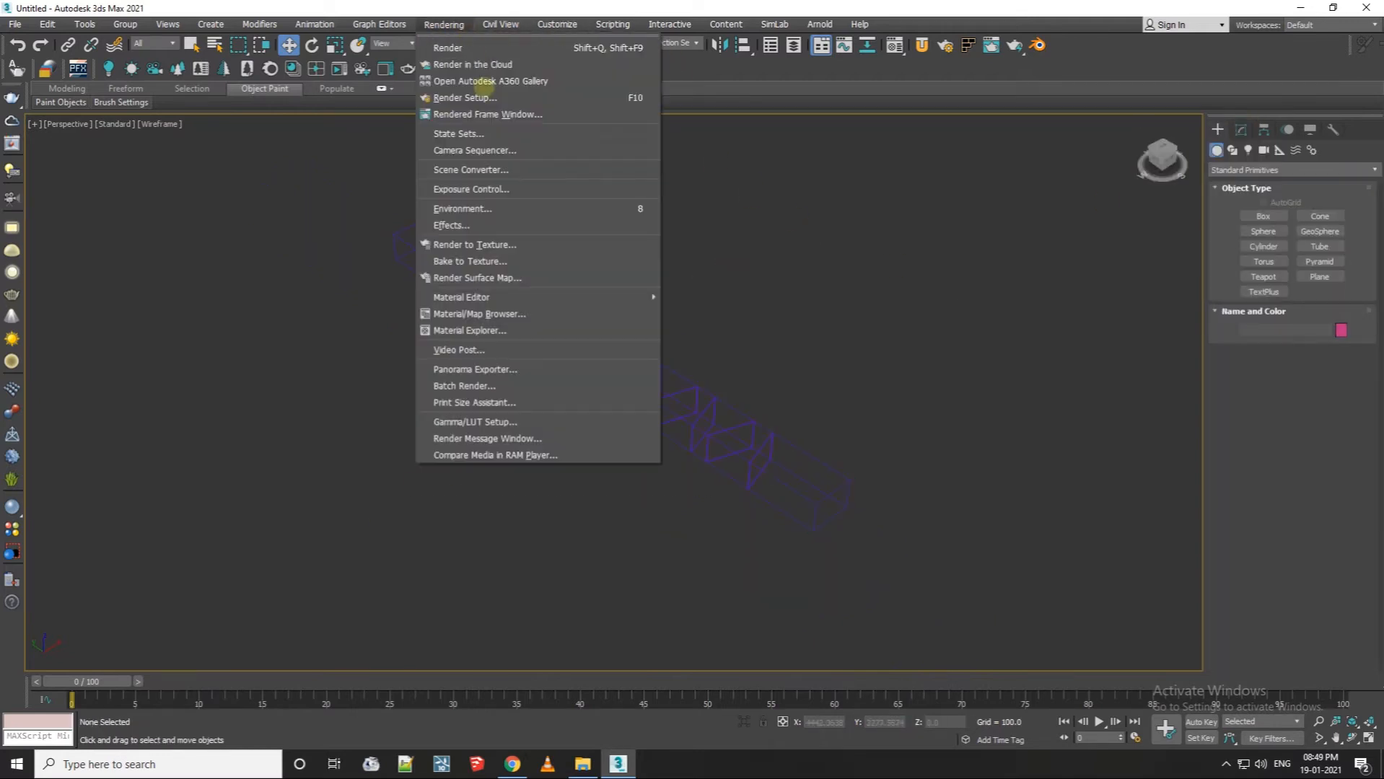
pyautogui.moveTo(513, 295)
pyautogui.click(716, 297)
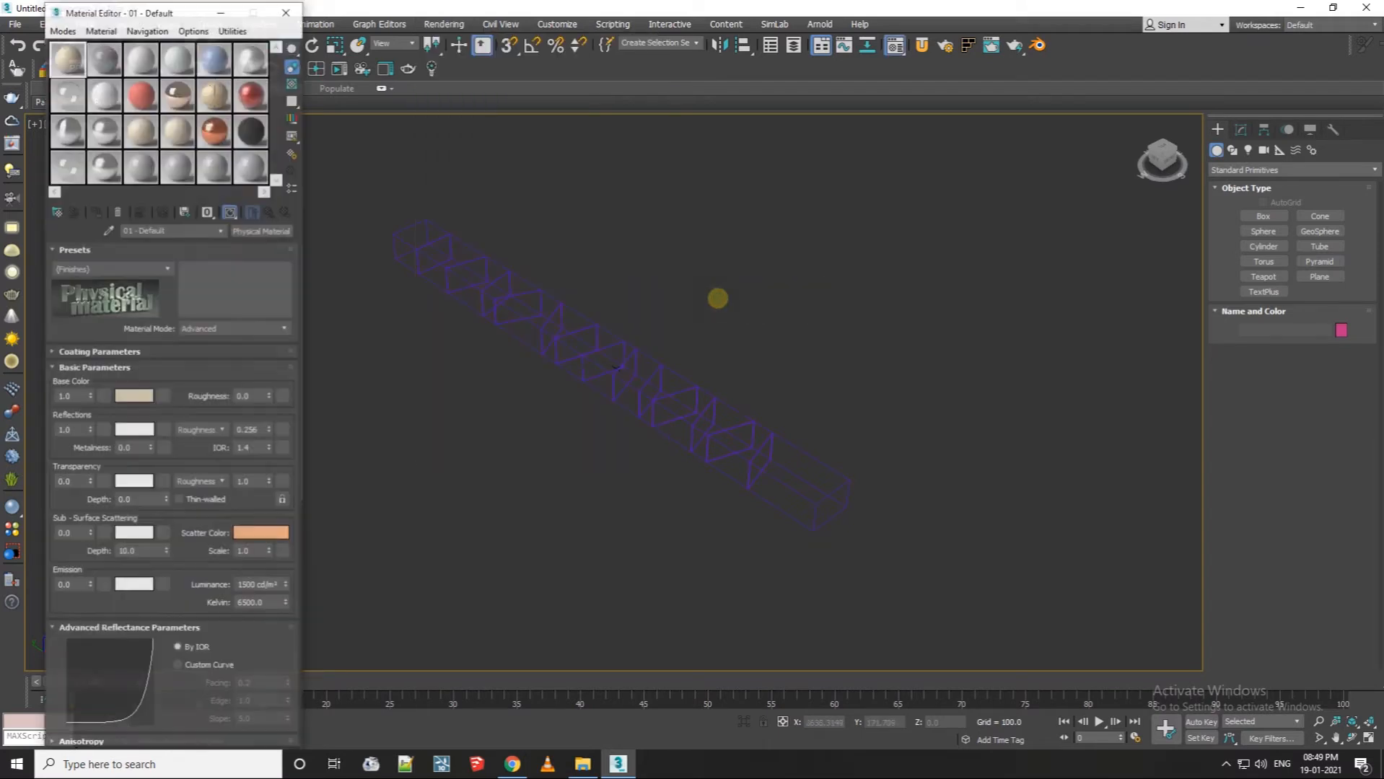
pyautogui.click(249, 230)
pyautogui.click(514, 199)
pyautogui.doubleClick(550, 402)
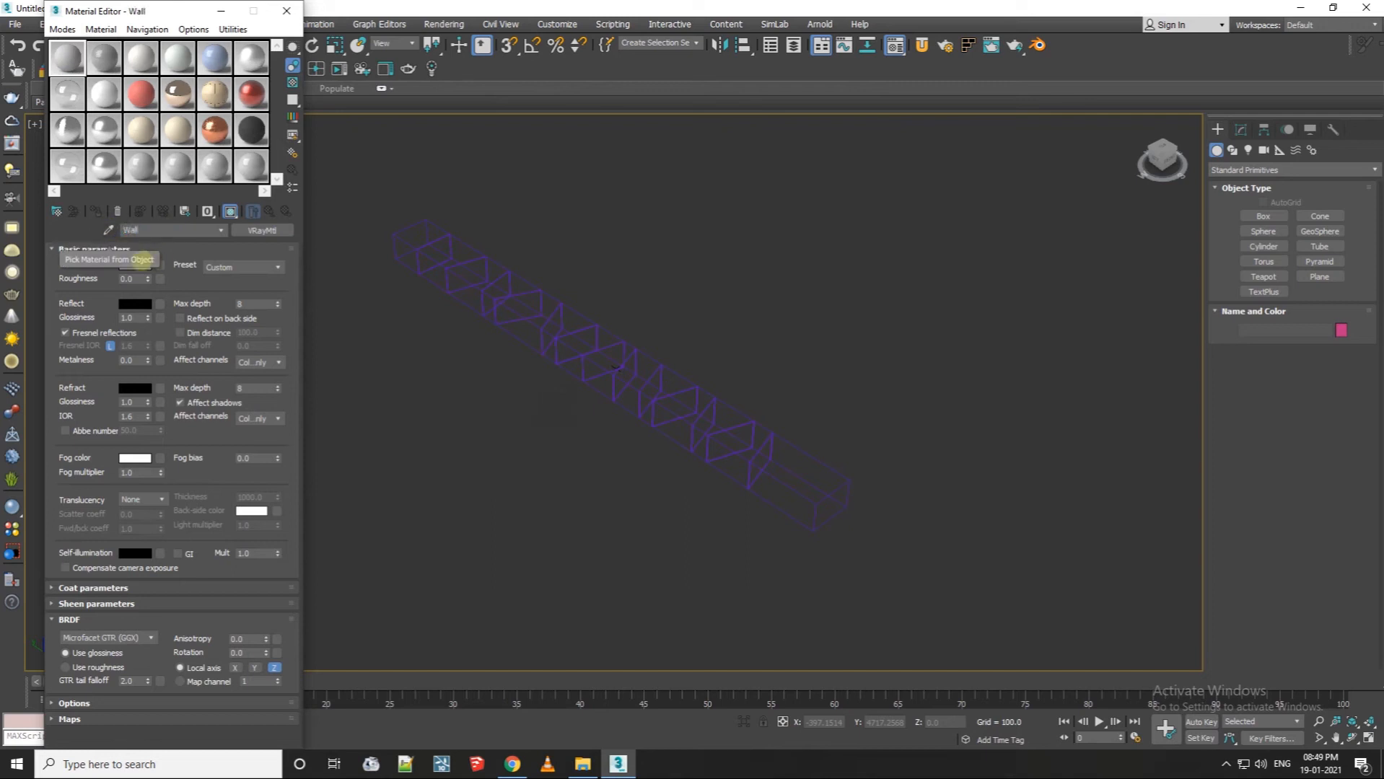
# Give the Wall material a near-black diffuse of value 7, a reflection value of 44 and glossiness 0.65.
pyautogui.click(144, 264)
pyautogui.moveTo(415, 123); pyautogui.dragTo(427, 96)
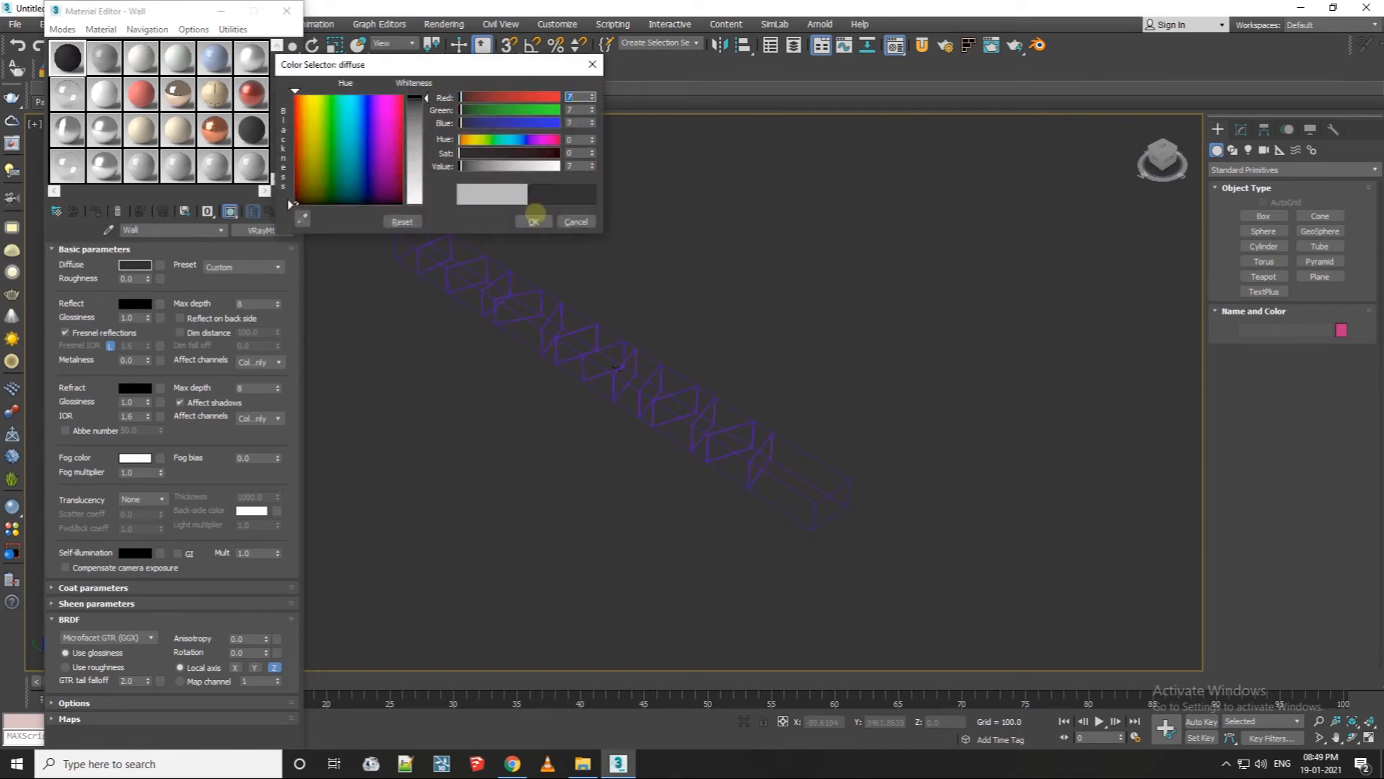
pyautogui.click(533, 221)
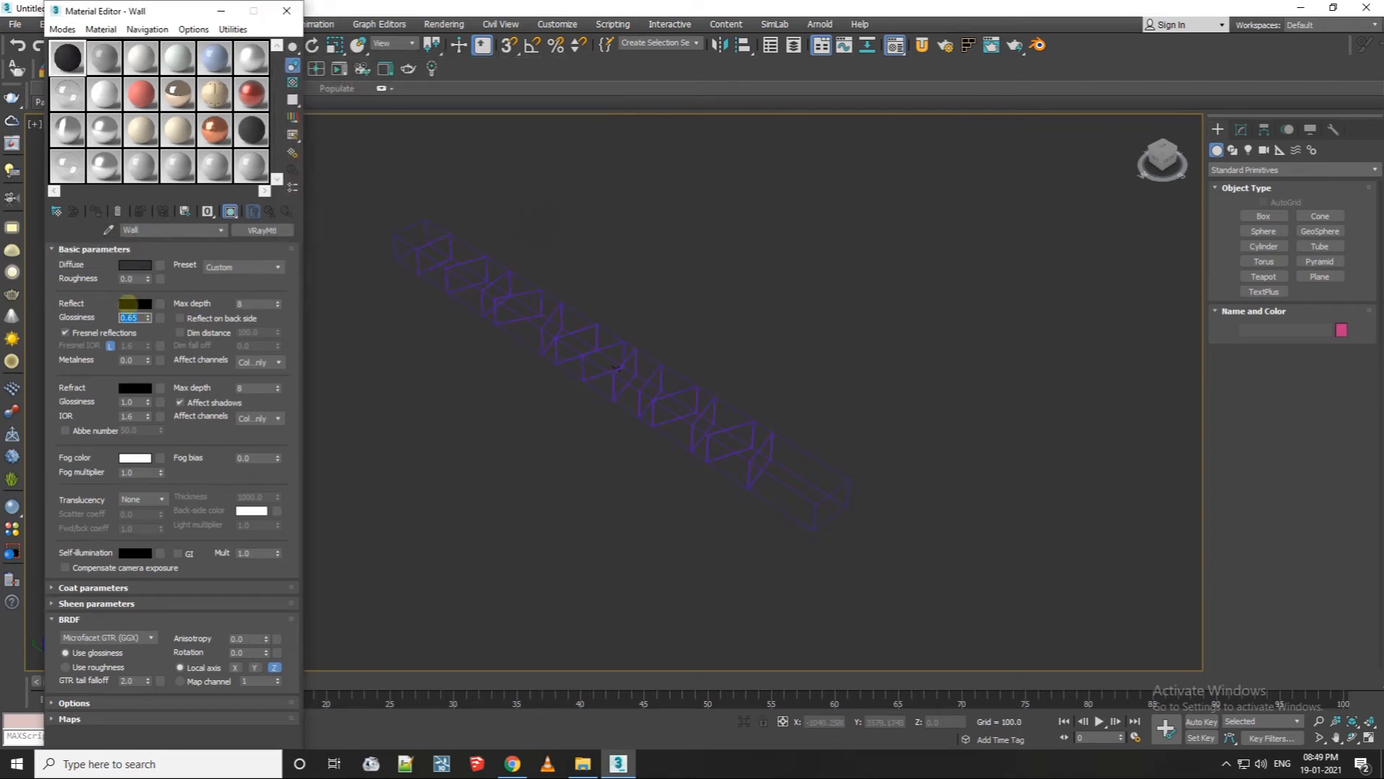
pyautogui.click(135, 304)
pyautogui.moveTo(415, 97); pyautogui.dragTo(423, 108)
pyautogui.click(423, 113)
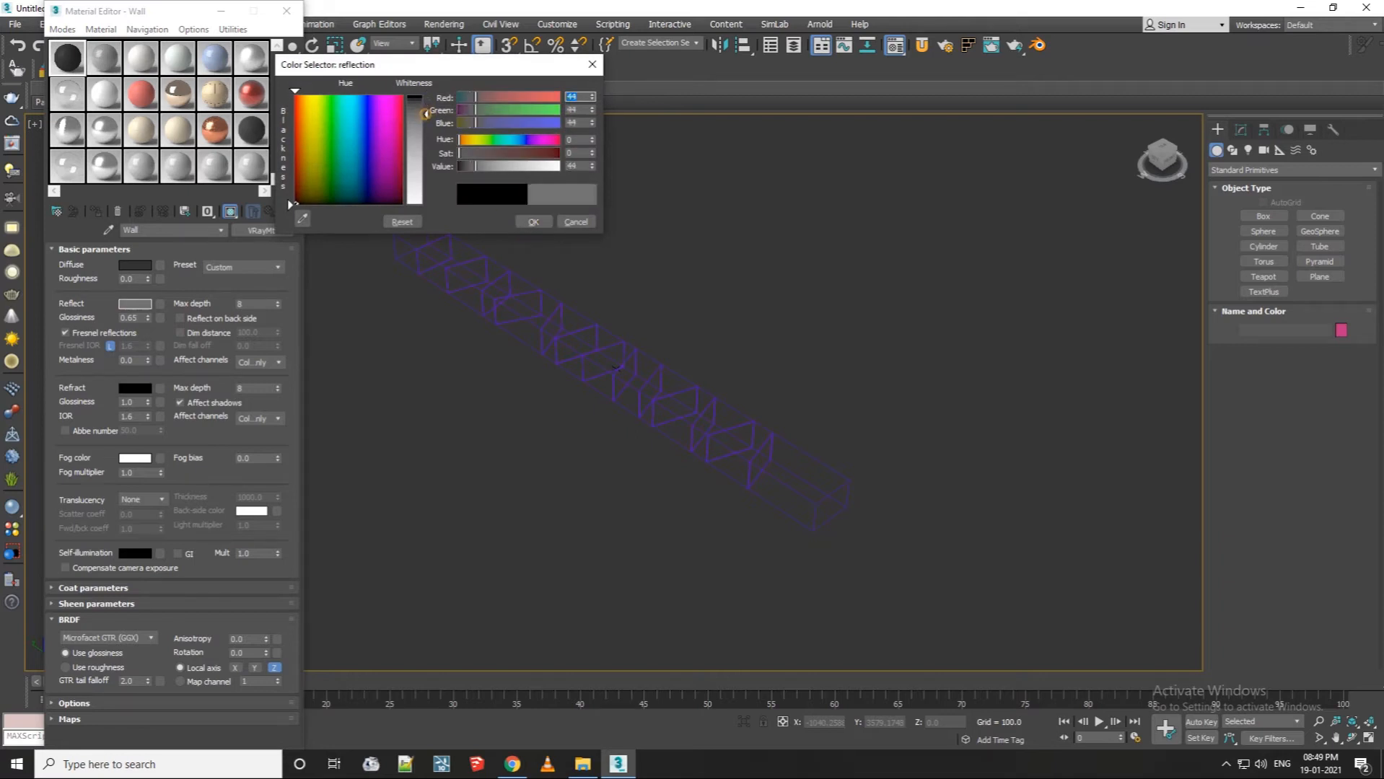
pyautogui.click(531, 222)
# Select the sliced box and assign the Wall material to it.
pyautogui.moveTo(605, 259); pyautogui.dragTo(430, 417)
pyautogui.click(96, 209)
pyautogui.click(408, 282)
pyautogui.click(497, 288)
# Turn the second sample slot into a VRayMtl and name it Floor.
pyautogui.click(104, 58)
pyautogui.click(261, 231)
pyautogui.press('Return')
pyautogui.click(180, 229)
pyautogui.write('Floor')
# Load Floor.jpg from the Corridor Lights folder as a bitmap in the Floor material's diffuse map.
pyautogui.click(160, 265)
pyautogui.click(512, 142)
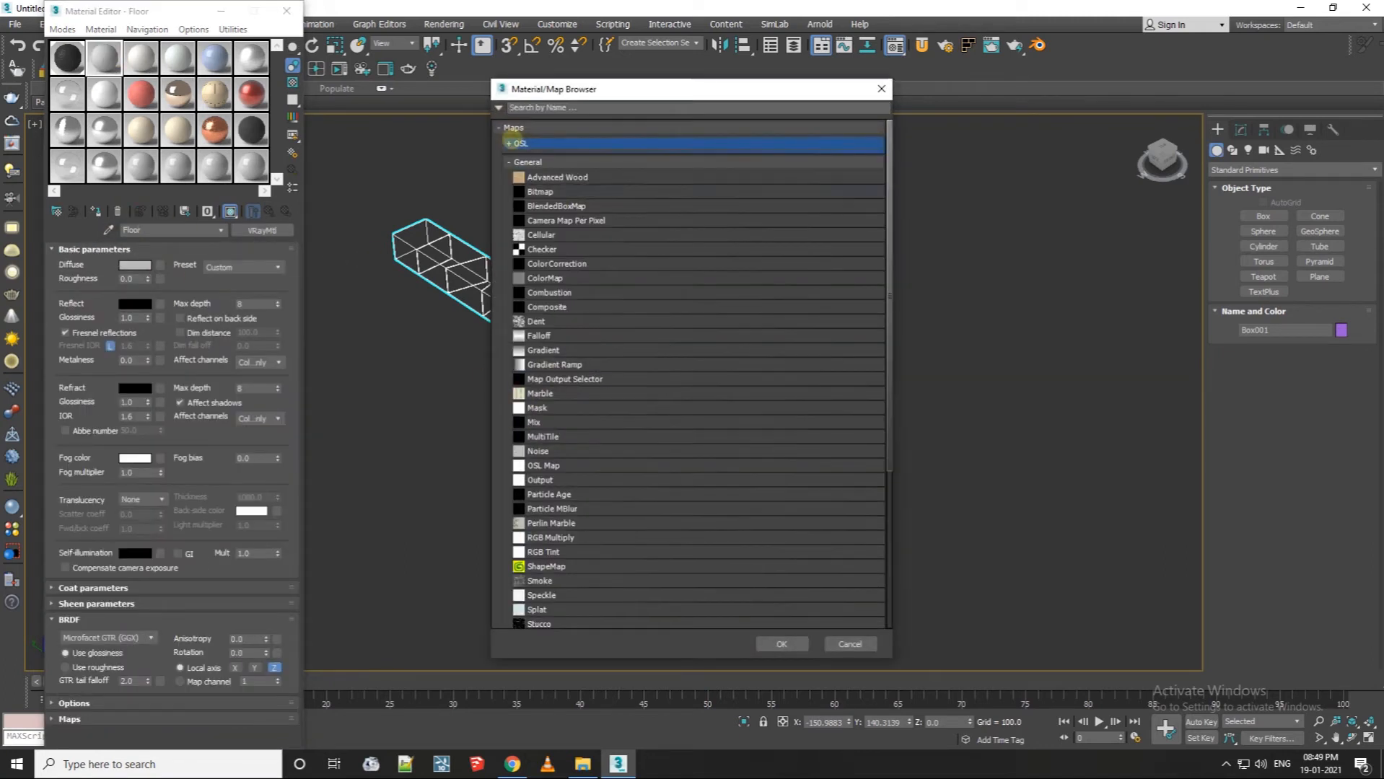
pyautogui.doubleClick(540, 191)
pyautogui.click(46, 155)
pyautogui.doubleClick(317, 127)
pyautogui.doubleClick(196, 129)
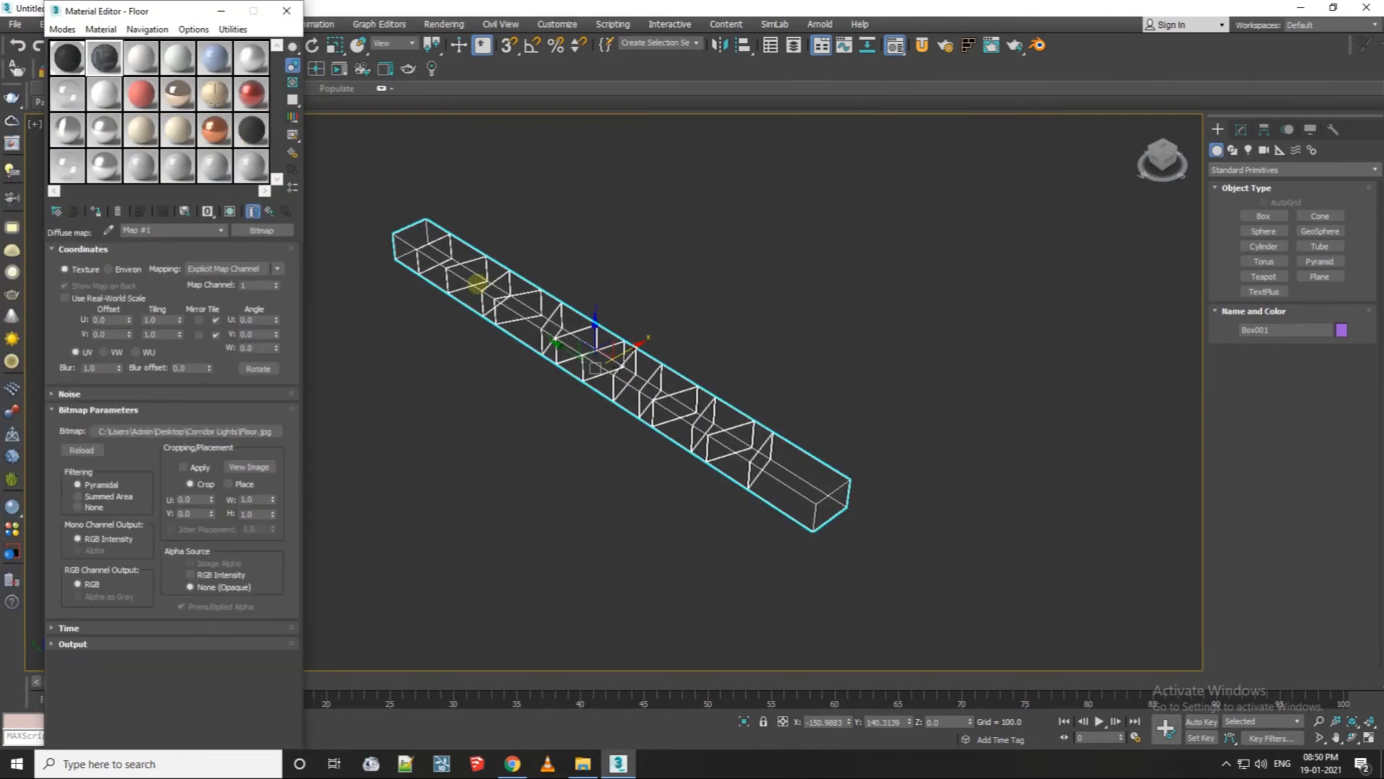
# Select all the box's bottom polygons from the front view and bring the whole floor into sight in perspective.
pyautogui.press('f')
pyautogui.press('z')
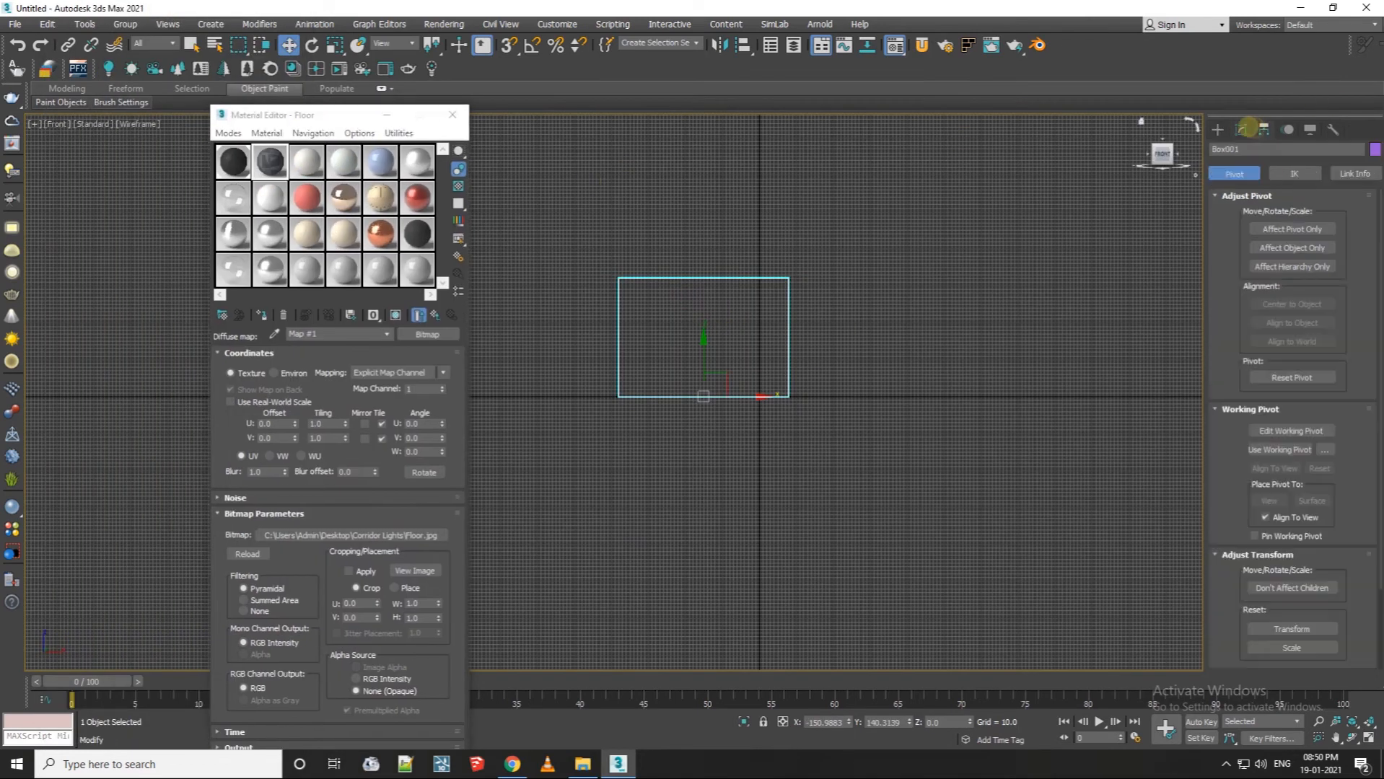
pyautogui.moveTo(829, 360); pyautogui.dragTo(540, 467)
pyautogui.click(58, 124)
pyautogui.click(79, 162)
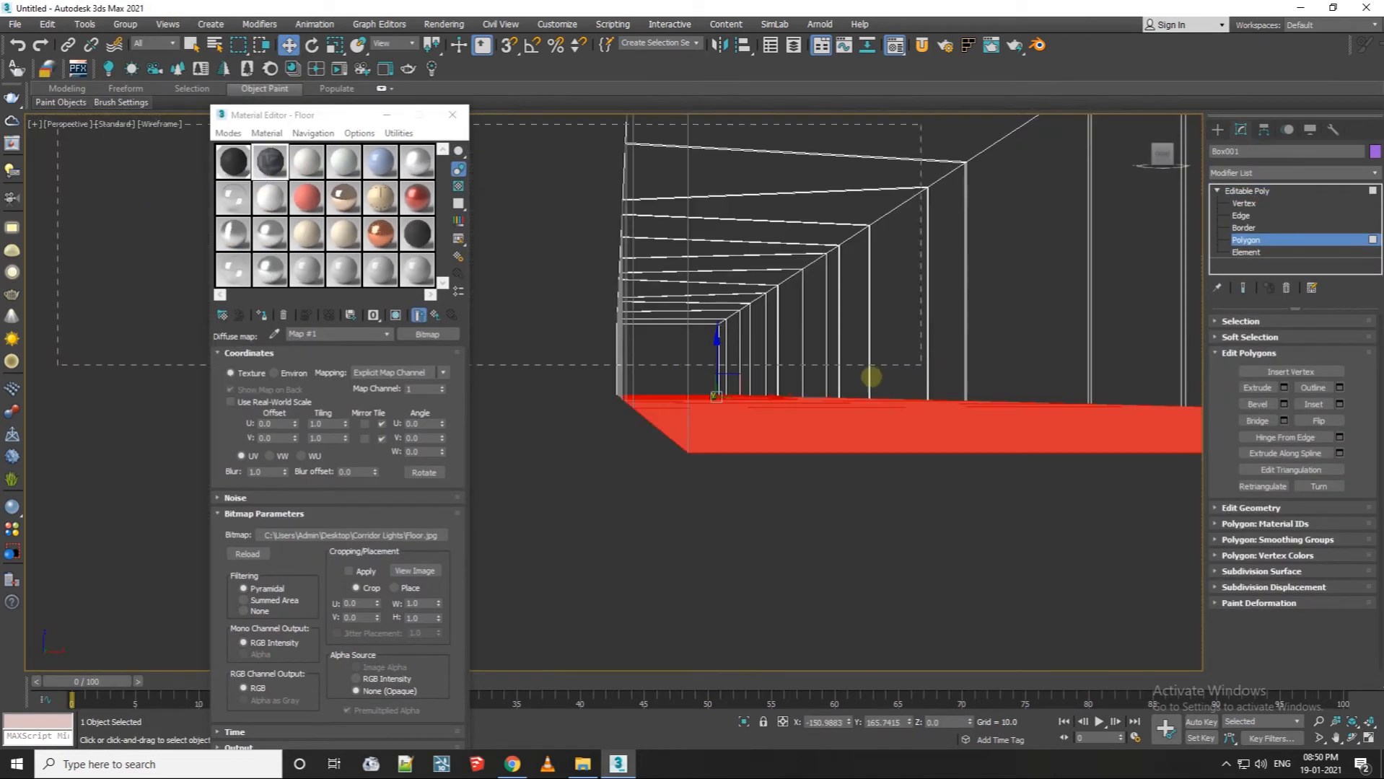
pyautogui.scroll(-5, 927, 364)
pyautogui.click(748, 296)
pyautogui.hotkey('ctrl', 'z')
pyautogui.click(1352, 738)
pyautogui.moveTo(548, 346); pyautogui.dragTo(608, 383)
pyautogui.moveTo(855, 457); pyautogui.dragTo(750, 425, button='middle')
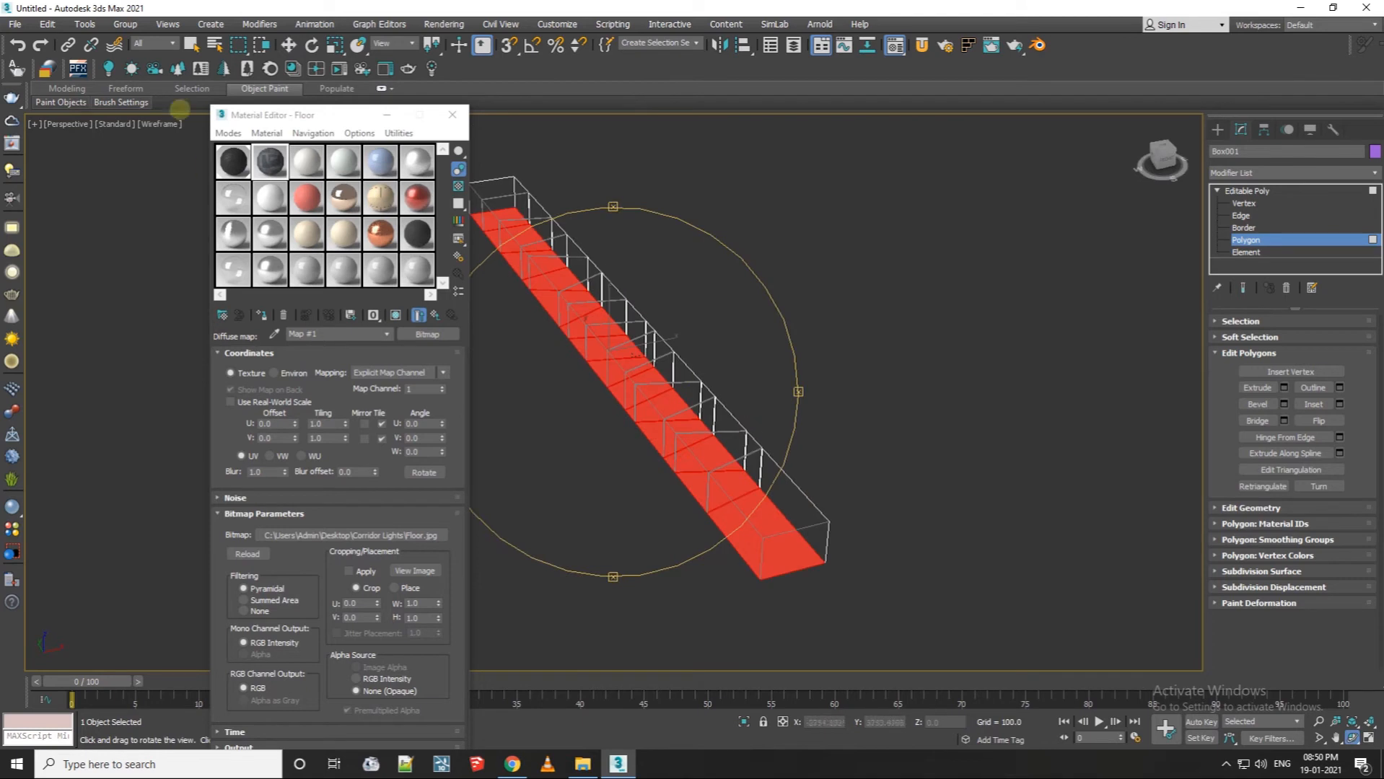
# Assign the Floor material to the selected bottom polygons, show it in the viewport and return to its base parameters.
pyautogui.click(291, 45)
pyautogui.click(262, 316)
pyautogui.click(394, 316)
pyautogui.click(327, 352)
pyautogui.click(435, 316)
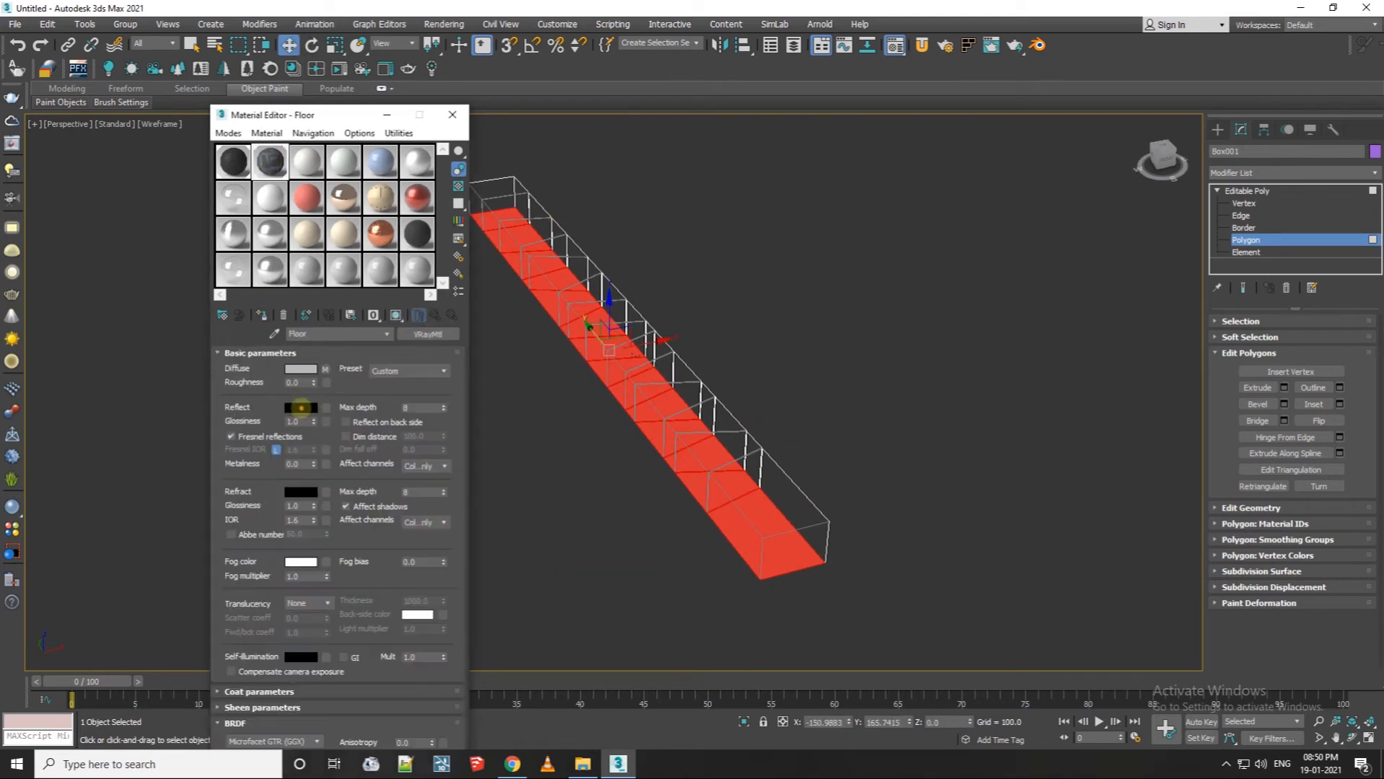
# Set the Floor material's reflection to light grey and its glossiness to 0.85, and preview its sample enlarged.
pyautogui.click(300, 408)
pyautogui.moveTo(457, 164); pyautogui.dragTo(525, 164)
pyautogui.moveTo(476, 66); pyautogui.dragTo(568, 67)
pyautogui.moveTo(616, 165); pyautogui.dragTo(630, 165)
pyautogui.click(622, 222)
pyautogui.doubleClick(260, 161)
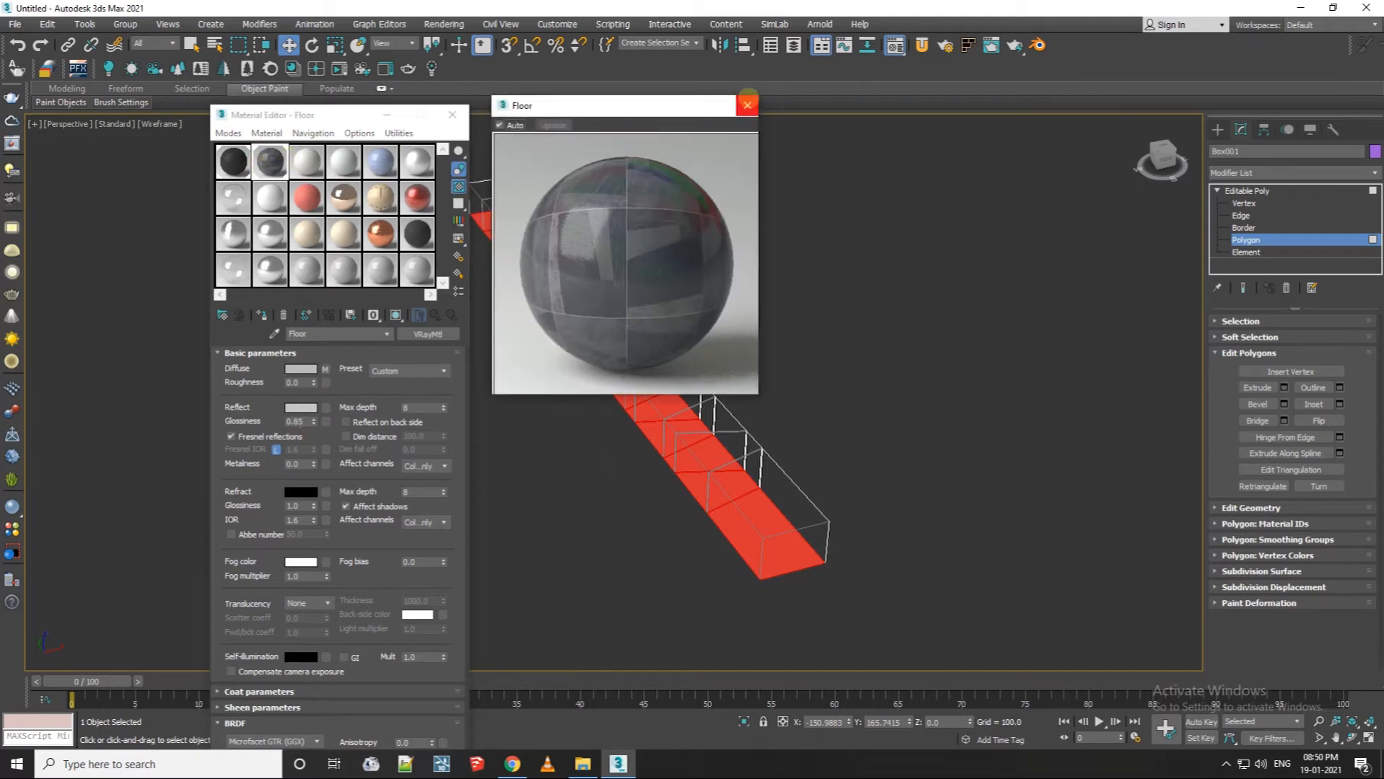
pyautogui.click(747, 103)
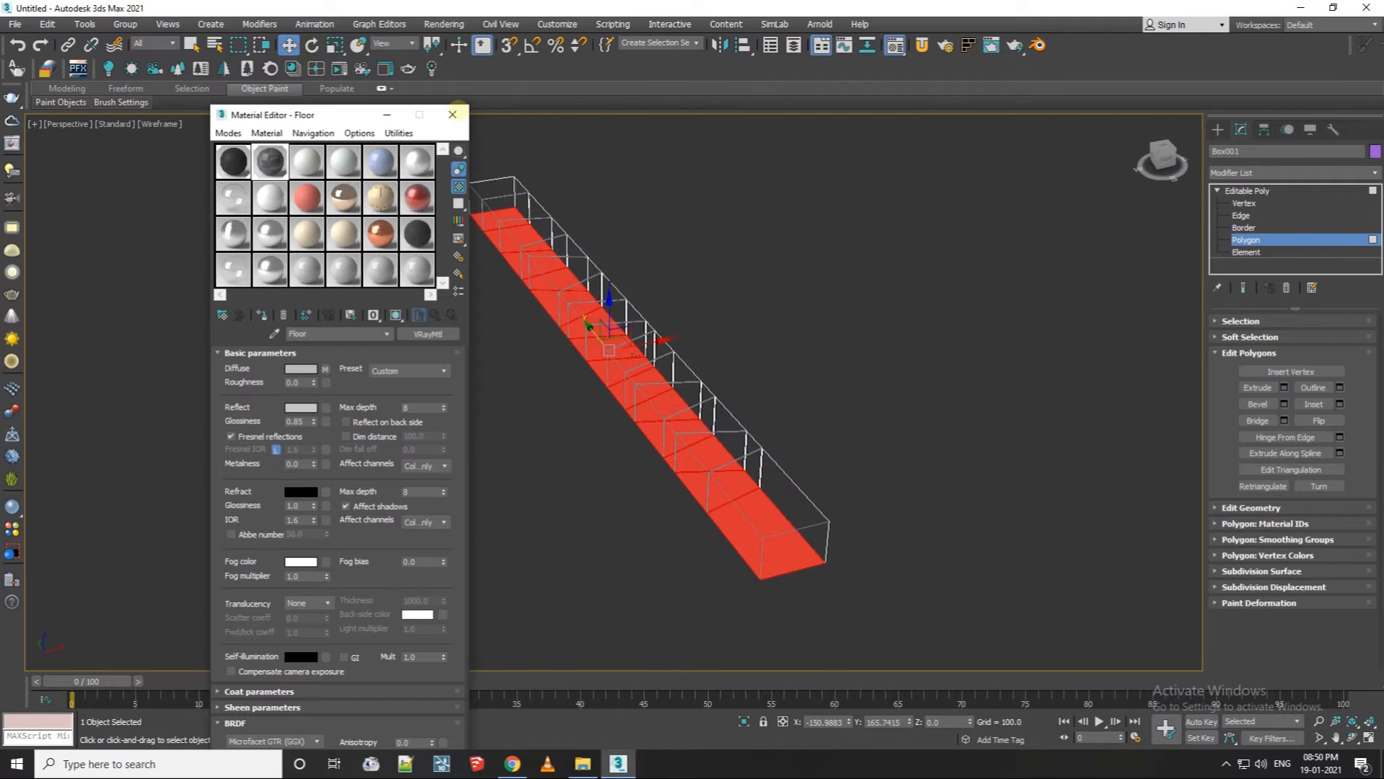
# Close the Material Editor, leave polygon level and deselect the box.
pyautogui.click(452, 115)
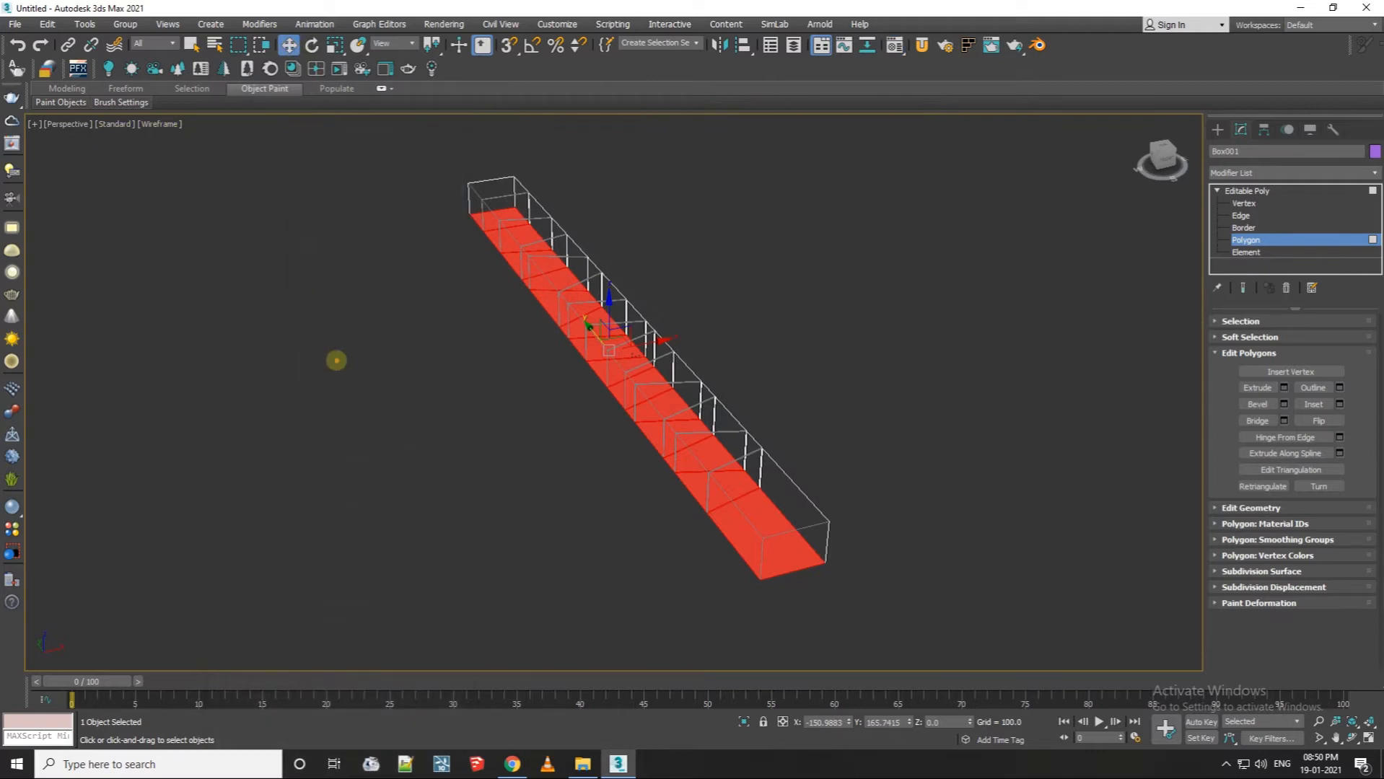
pyautogui.click(336, 360)
pyautogui.click(1217, 129)
pyautogui.click(803, 286)
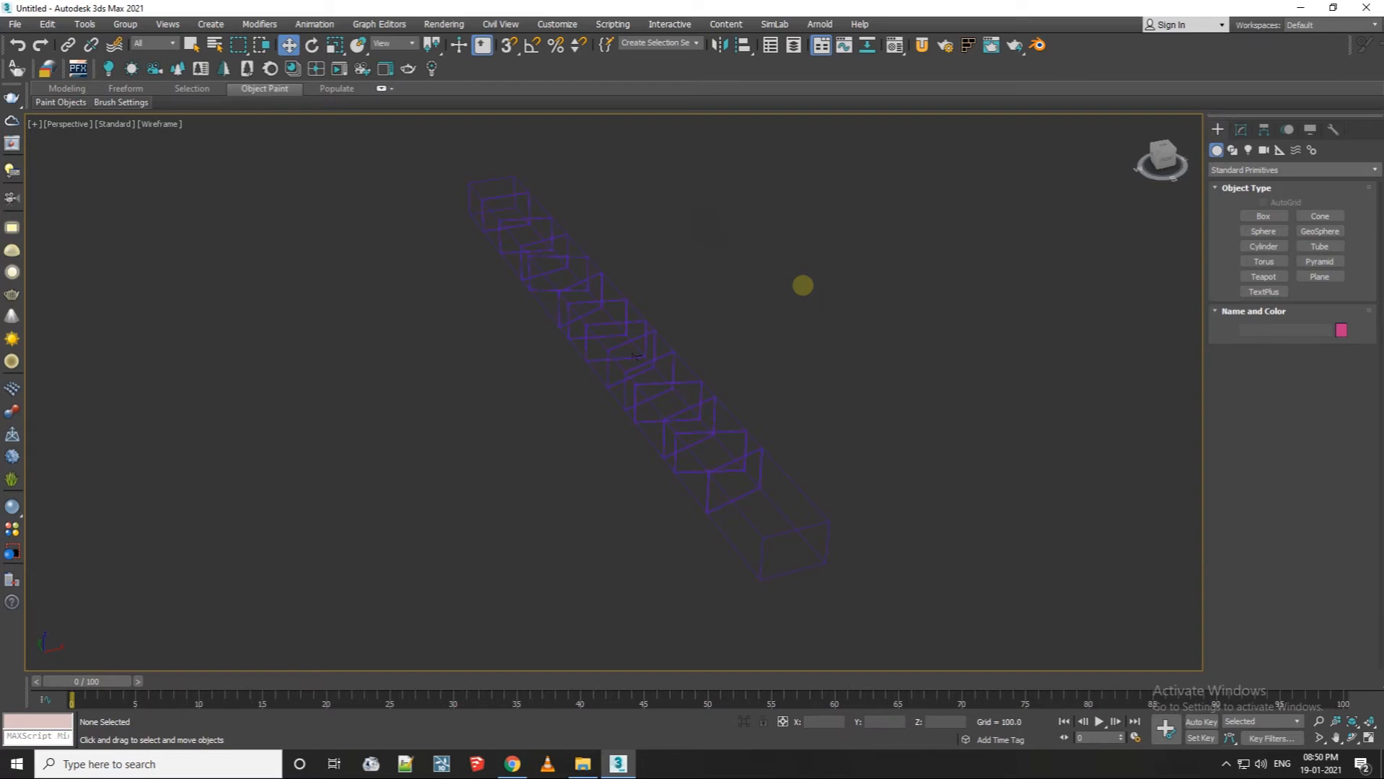
# In the top view, place a VRay physical camera inside the box's near end, aimed along its length with a target distance of about 2434.
pyautogui.press('t')
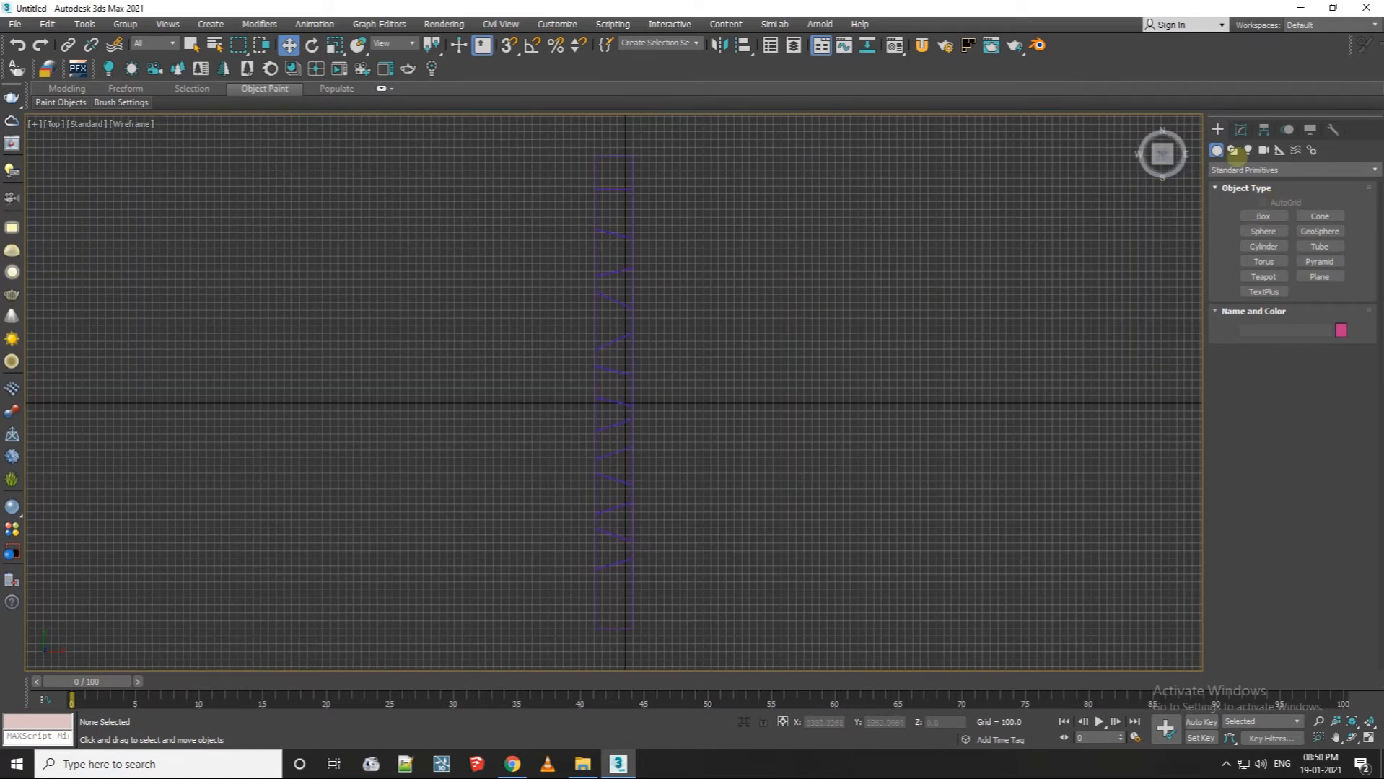
pyautogui.click(1263, 150)
pyautogui.click(1244, 170)
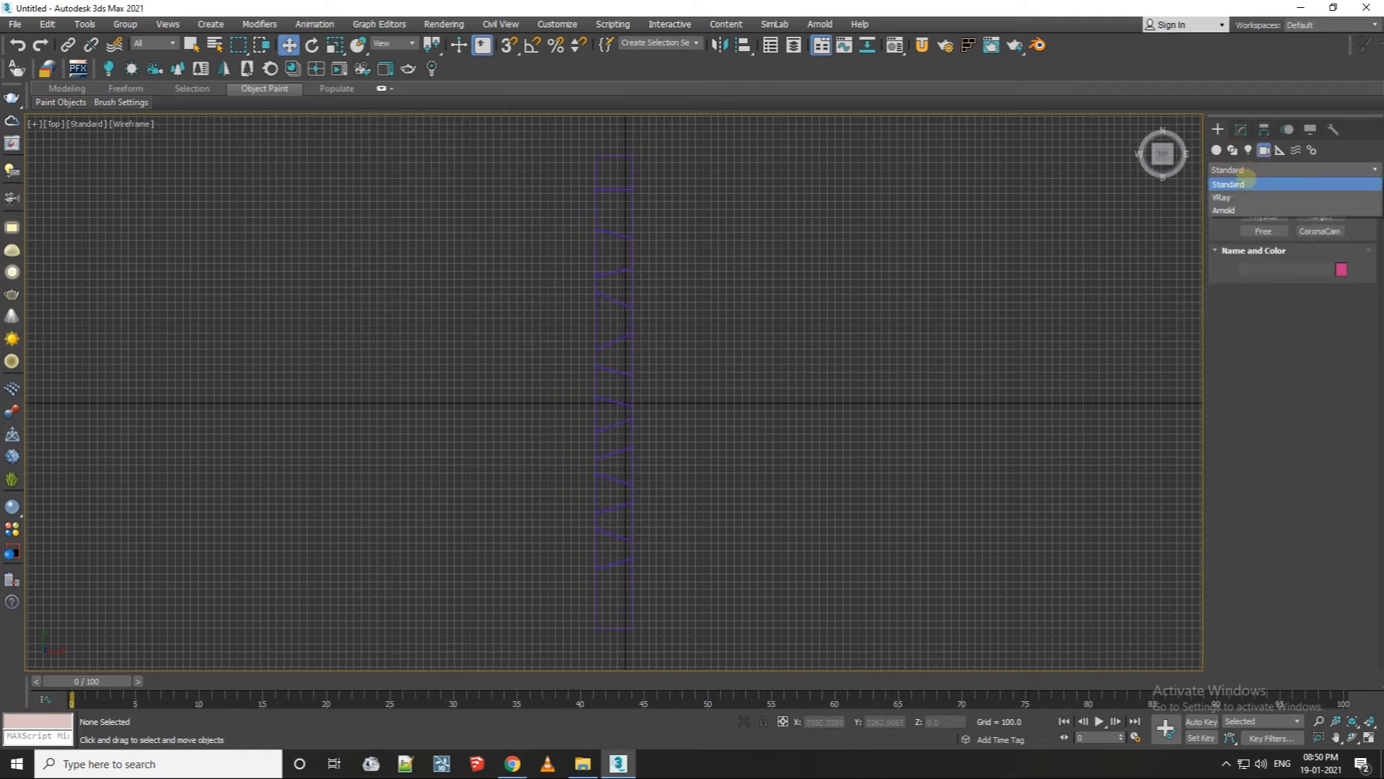
pyautogui.click(1242, 197)
pyautogui.click(1318, 215)
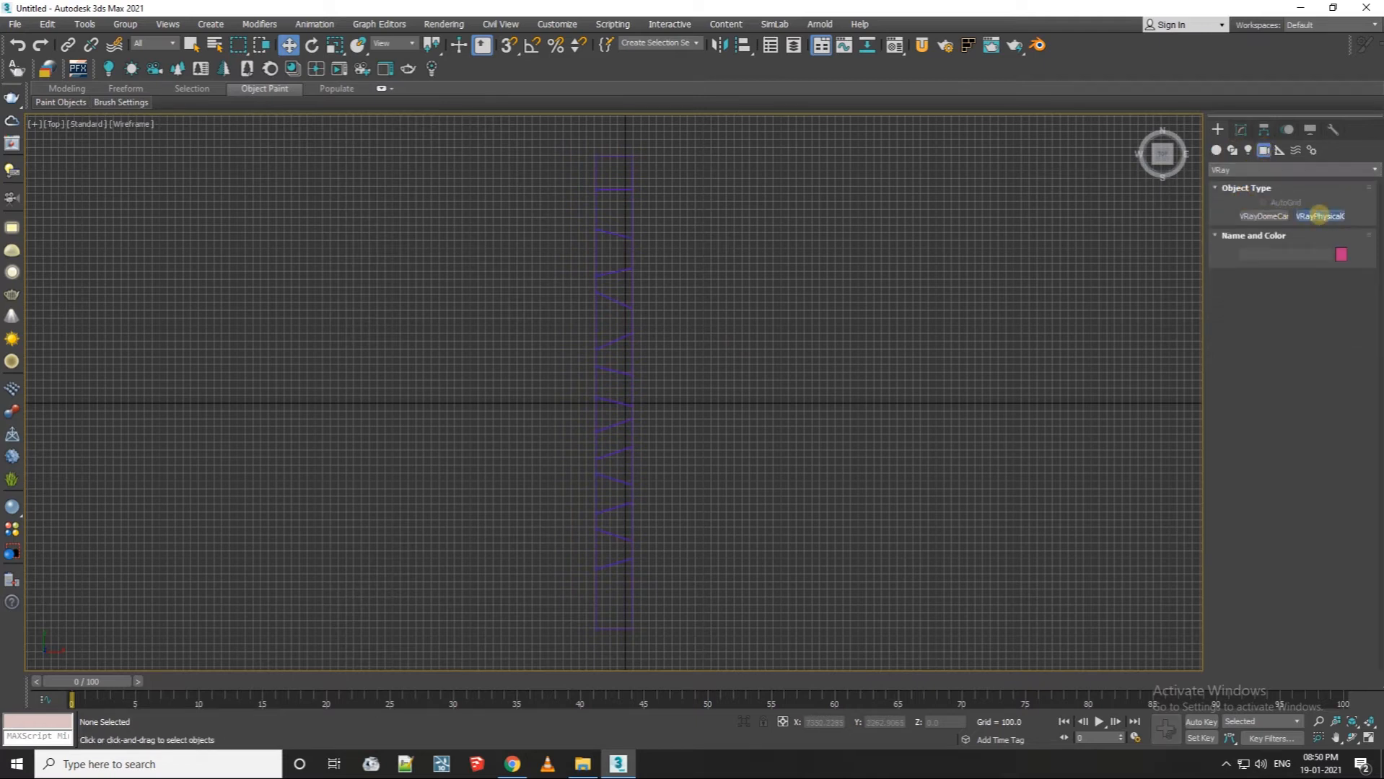
pyautogui.moveTo(614, 616); pyautogui.dragTo(614, 417)
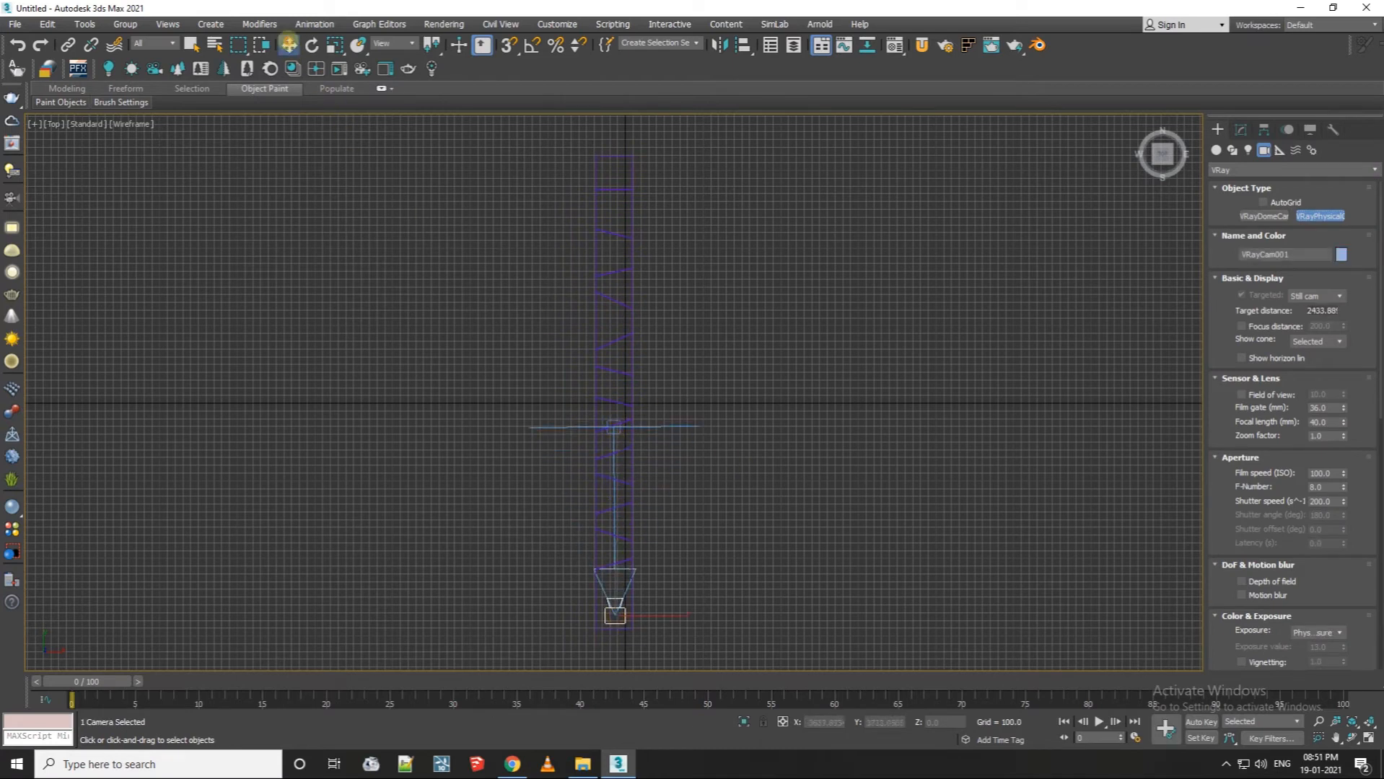
# End camera creation and switch the viewport to look through VRayCam001.
pyautogui.click(288, 45)
pyautogui.click(50, 123)
pyautogui.moveTo(87, 135)
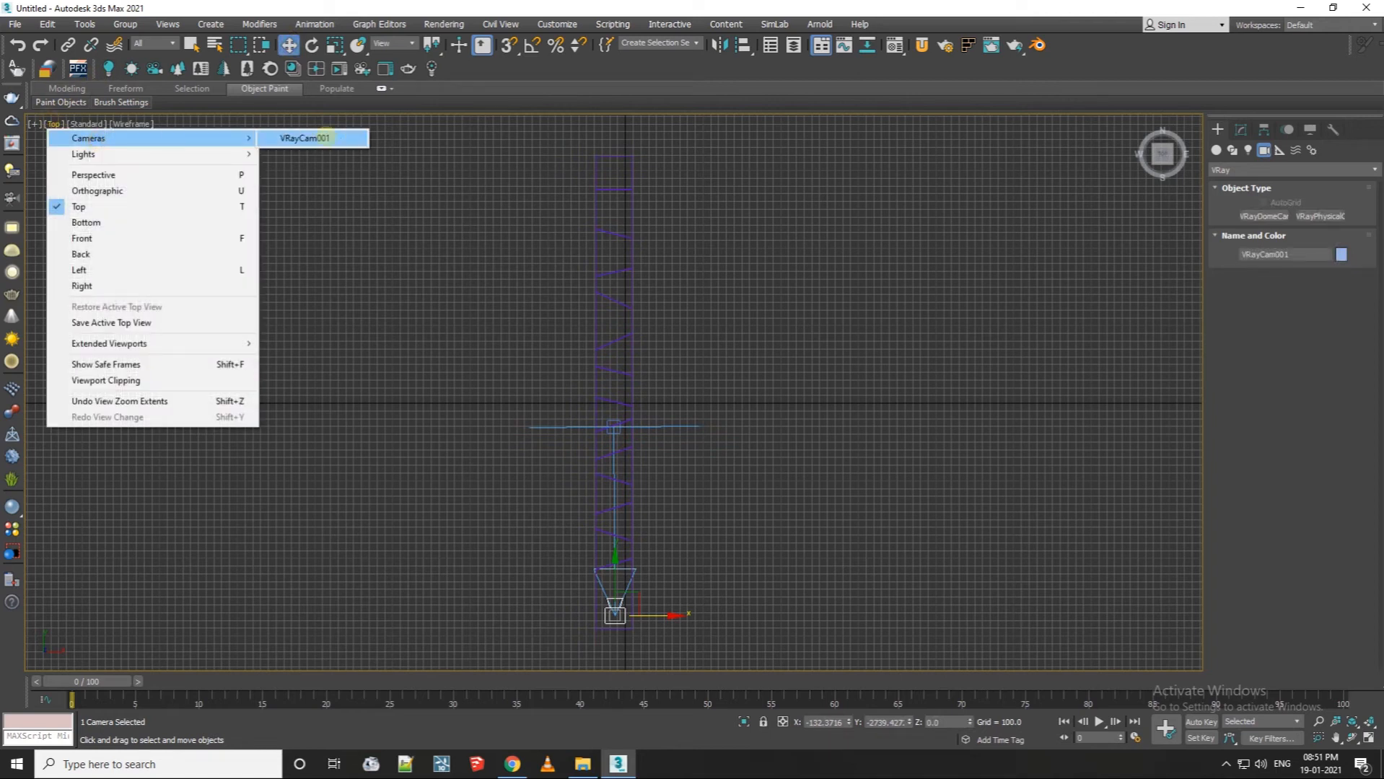
pyautogui.click(310, 137)
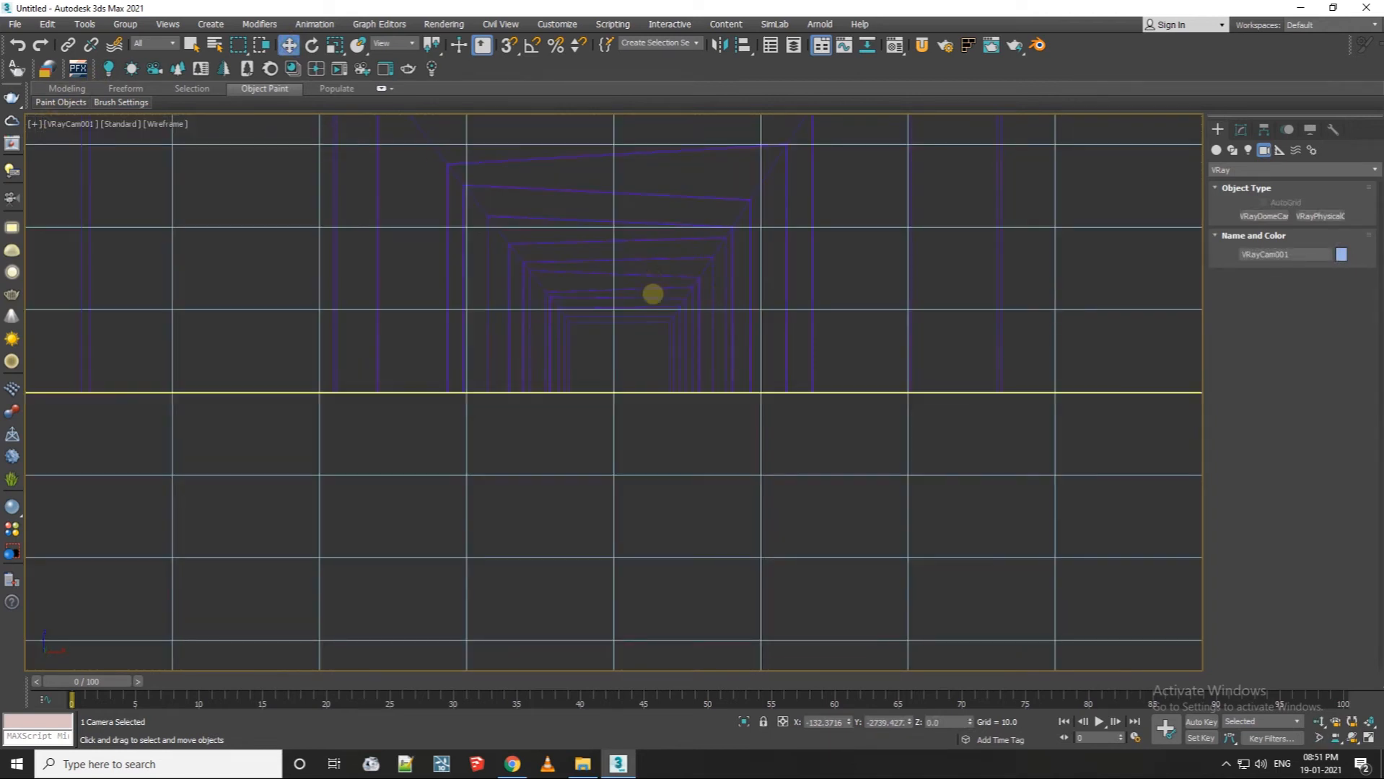
# Raise the camera to about the corridor's mid-height and dolly it along the corridor, then display the view with Default Shading.
pyautogui.click(1318, 722)
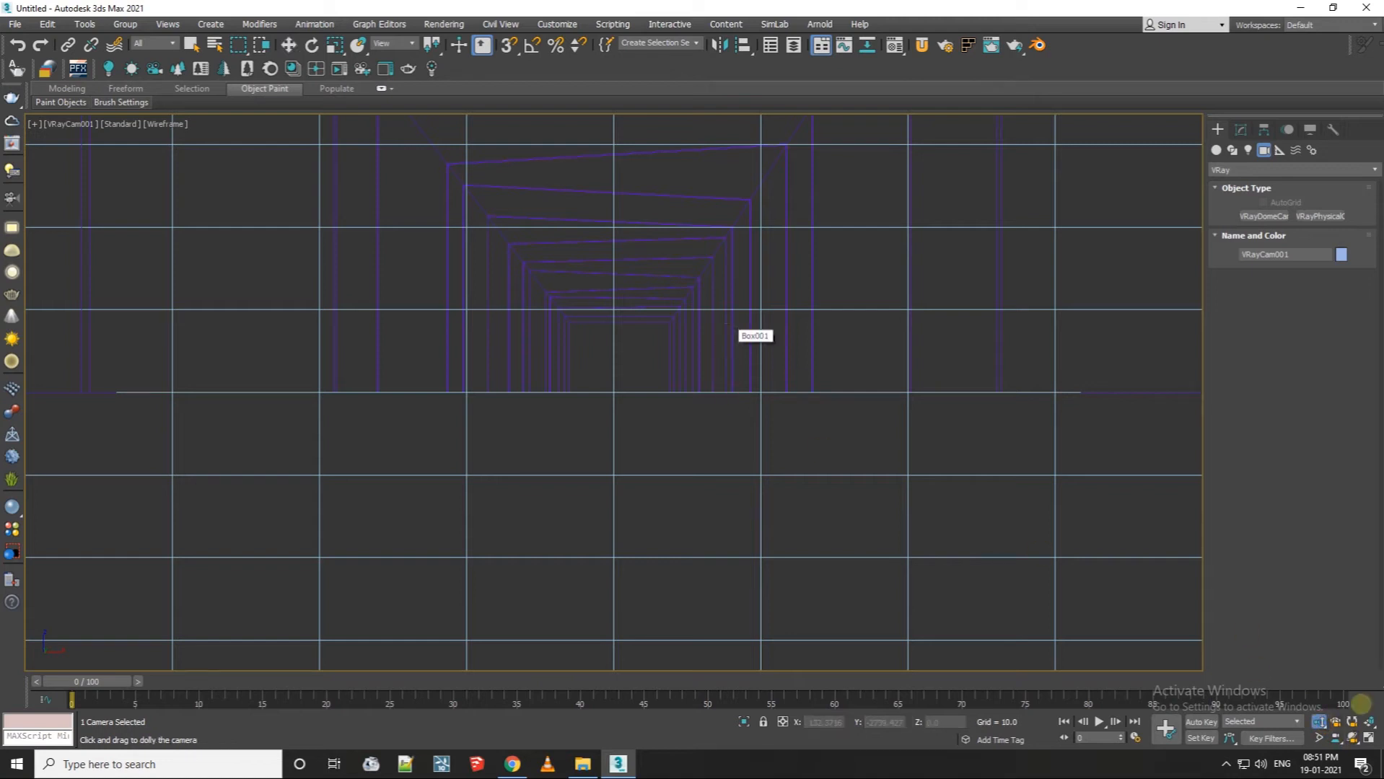
pyautogui.click(1336, 737)
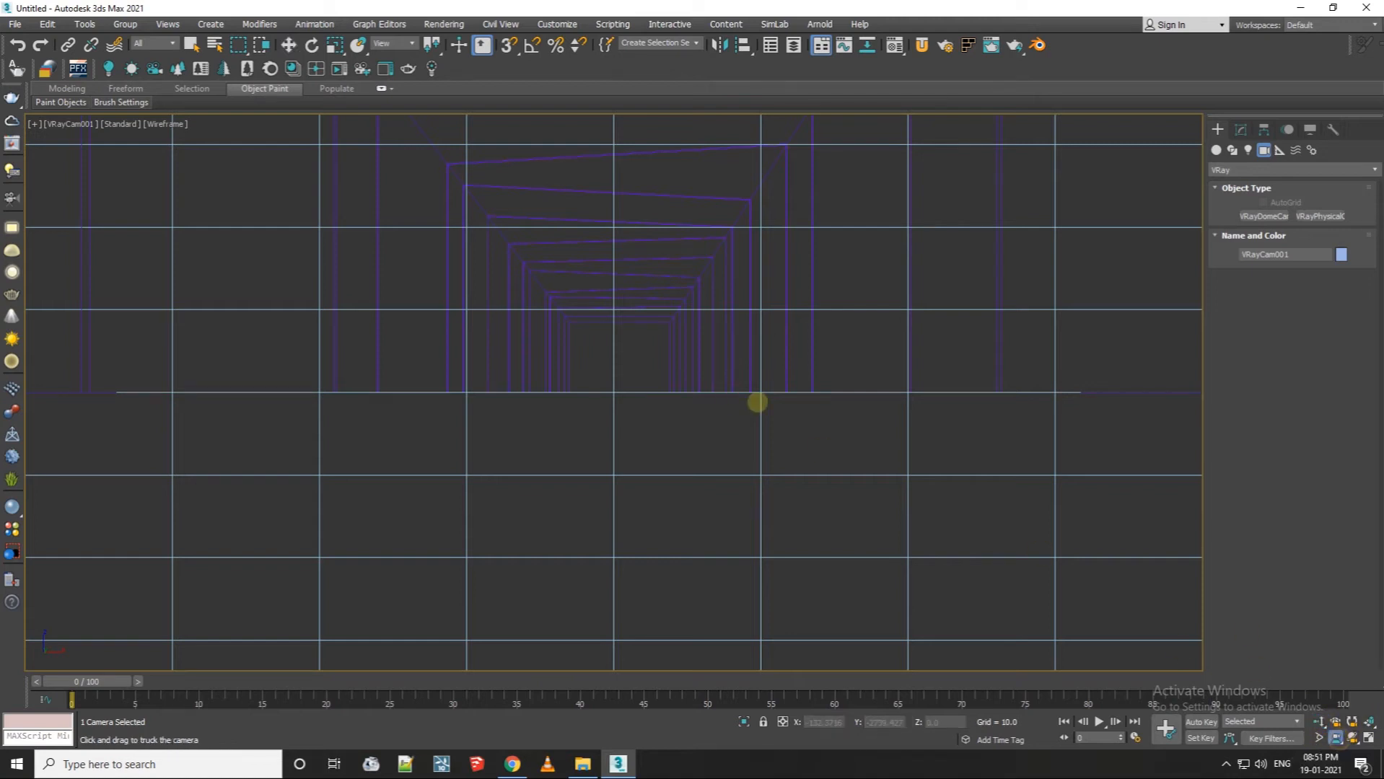
pyautogui.moveTo(652, 339); pyautogui.dragTo(652, 395)
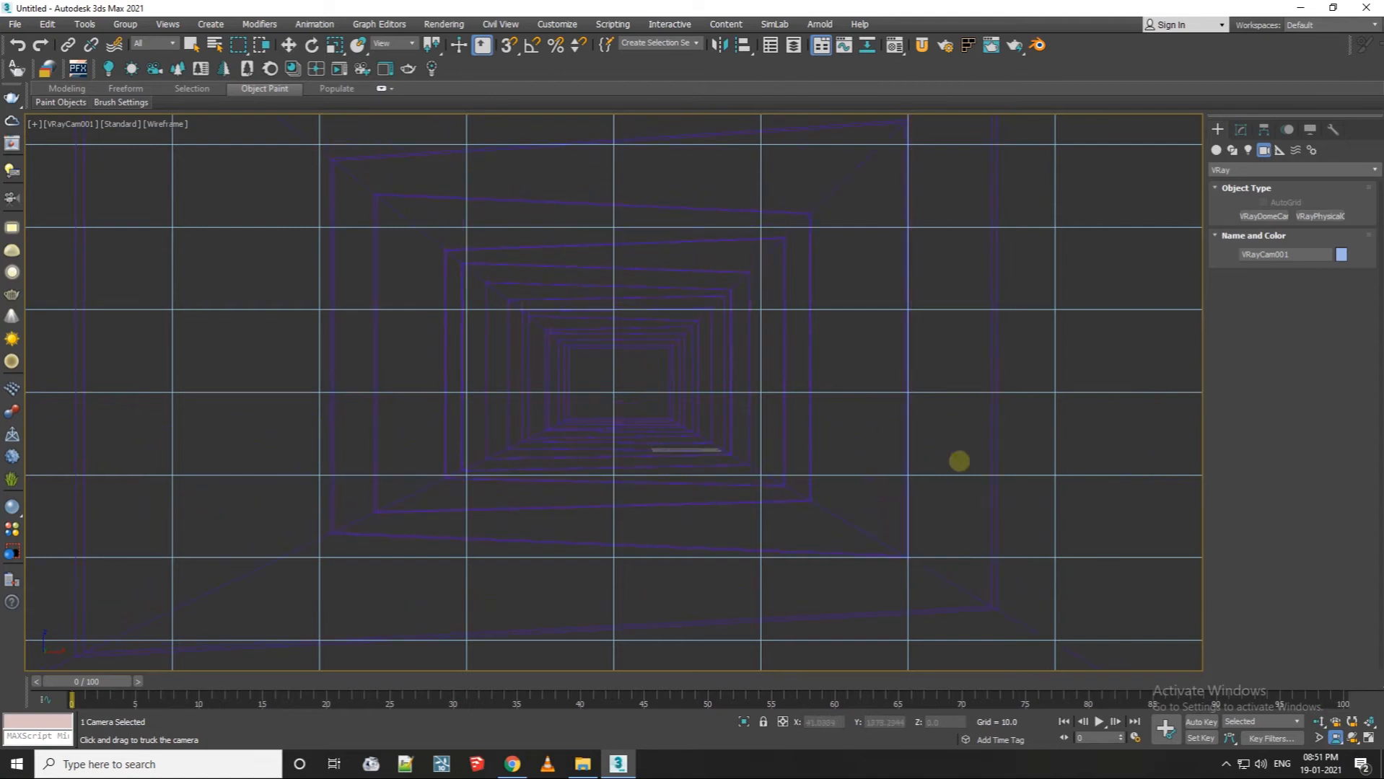
pyautogui.moveTo(622, 489); pyautogui.dragTo(623, 478)
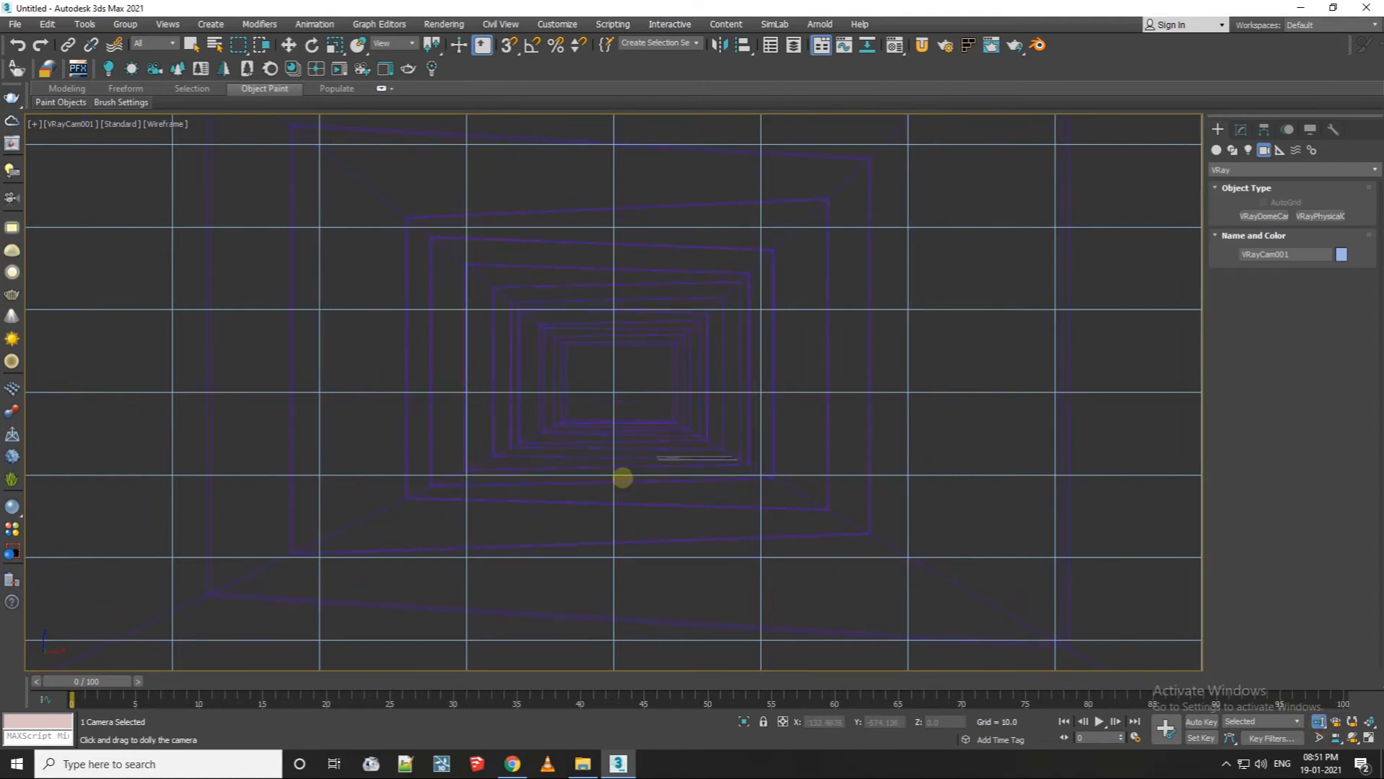
pyautogui.click(160, 123)
pyautogui.click(163, 136)
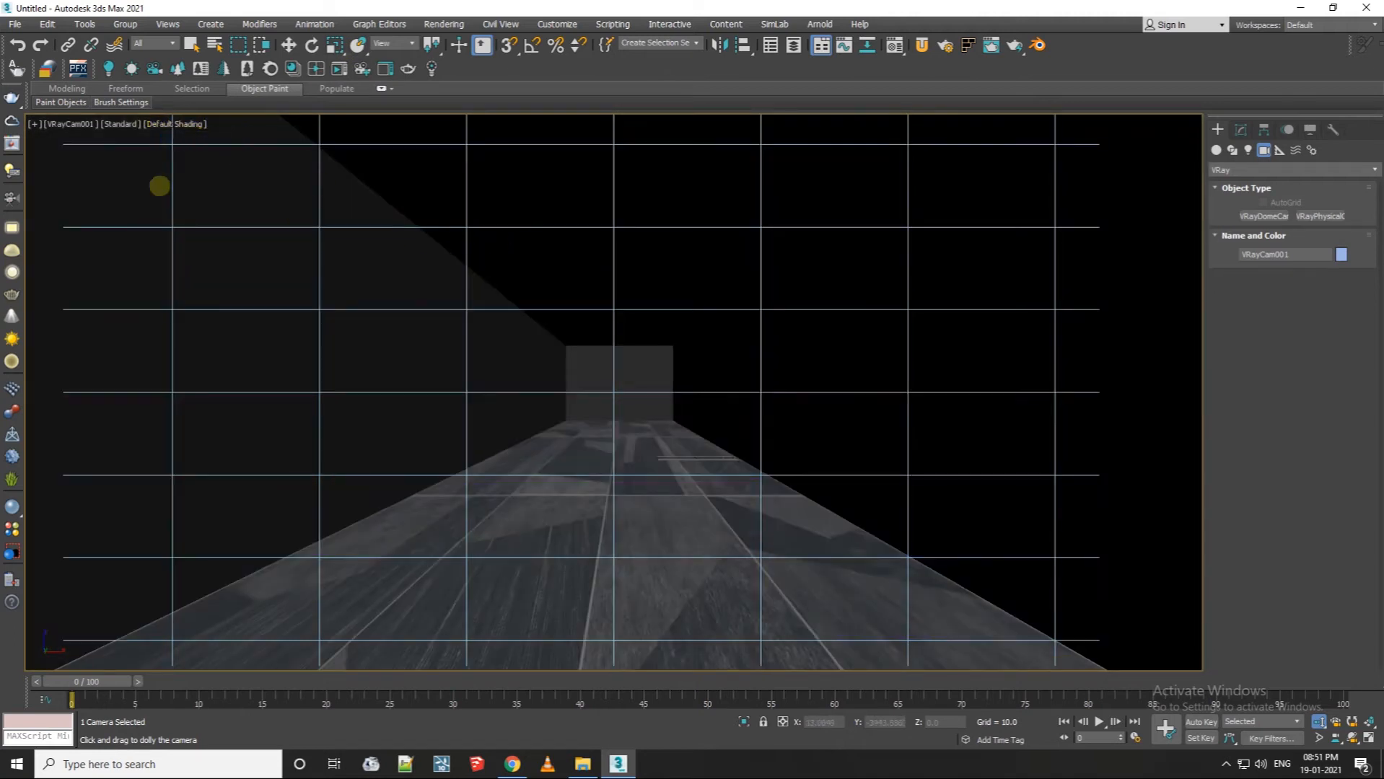
# Select the corridor box, add a UVW Map modifier and set its mapping type to Box.
pyautogui.press('w')
pyautogui.click(592, 352)
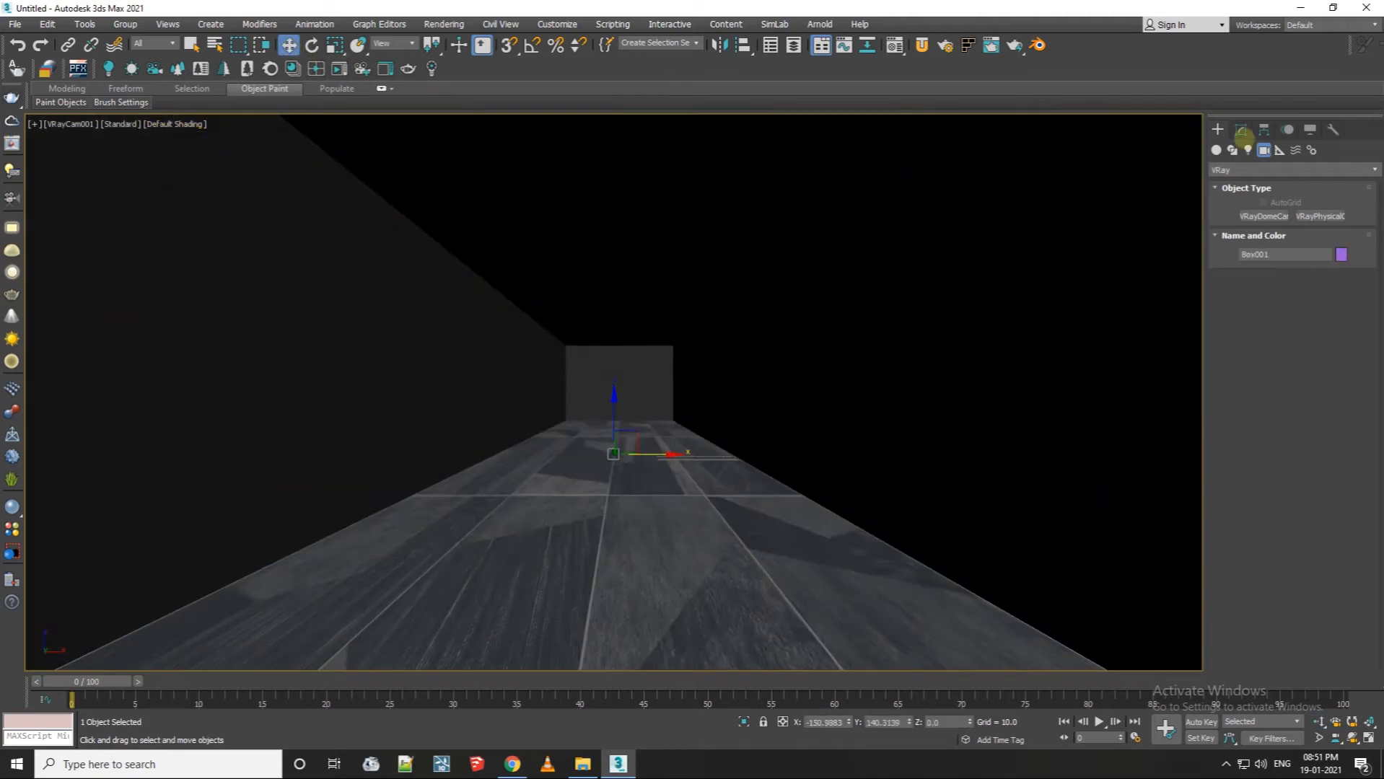
pyautogui.click(1241, 130)
pyautogui.click(1256, 172)
pyautogui.scroll(-5, 1247, 469)
pyautogui.click(1261, 564)
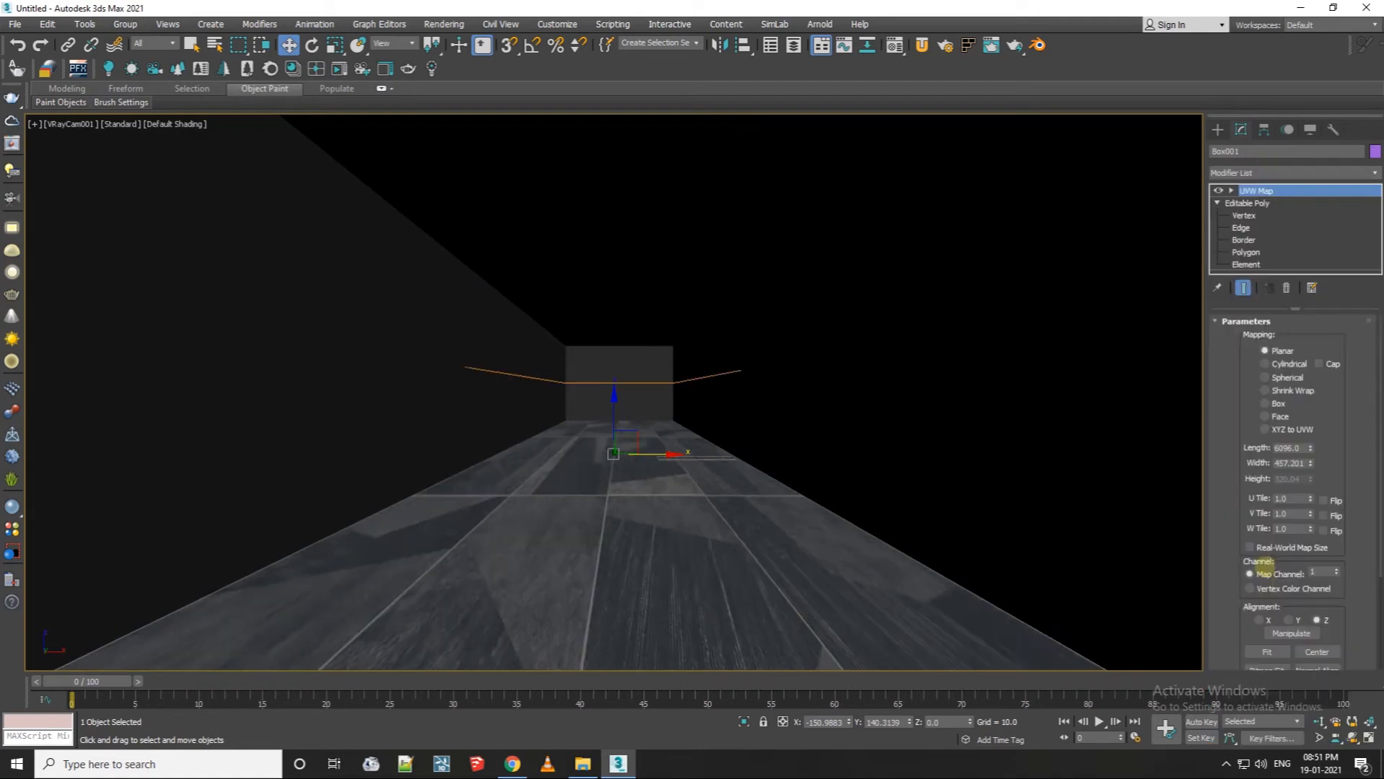
pyautogui.click(1266, 403)
# Set the UVW Map gizmo's length to 500, width to 190 and height to 10.
pyautogui.moveTo(1309, 479); pyautogui.dragTo(1326, 514)
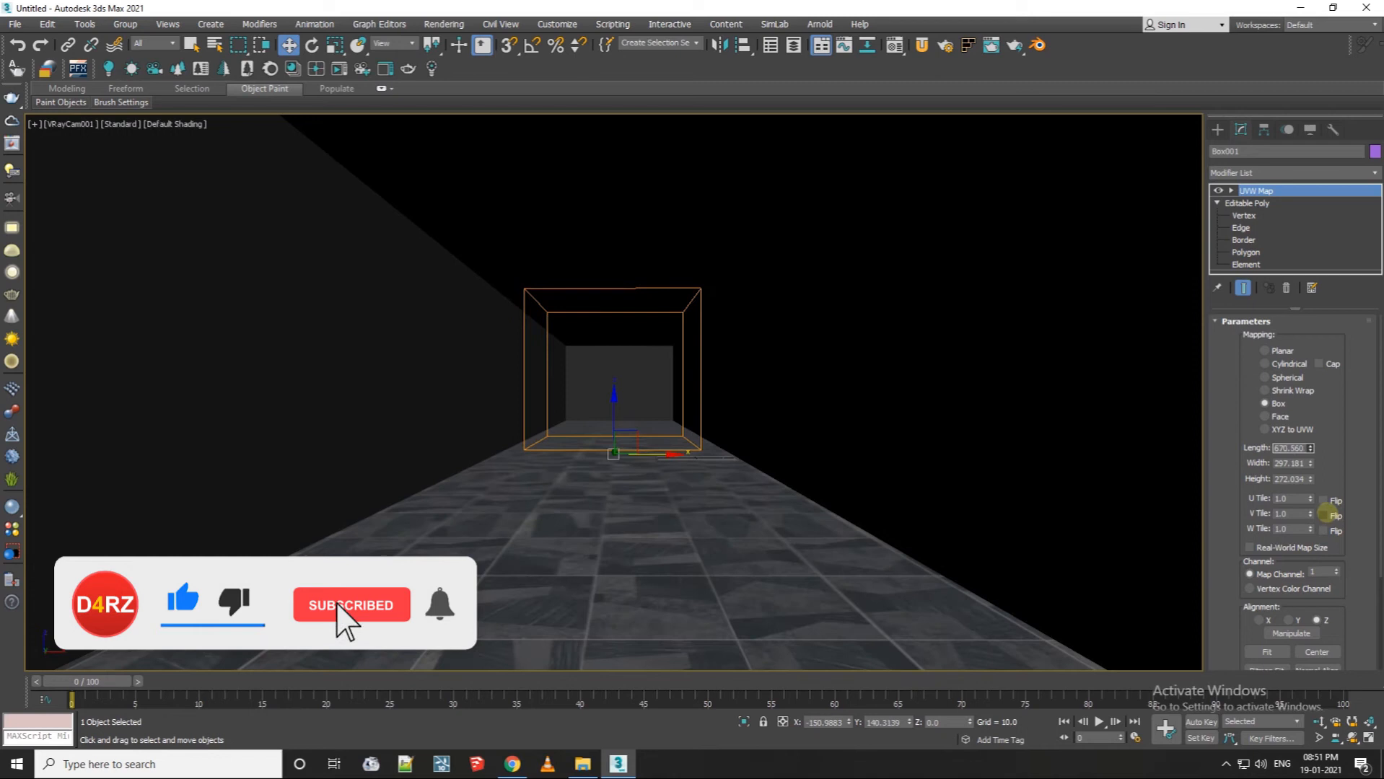
pyautogui.doubleClick(1291, 448)
pyautogui.write('500')
pyautogui.press('Return')
pyautogui.doubleClick(1281, 463)
pyautogui.write('500')
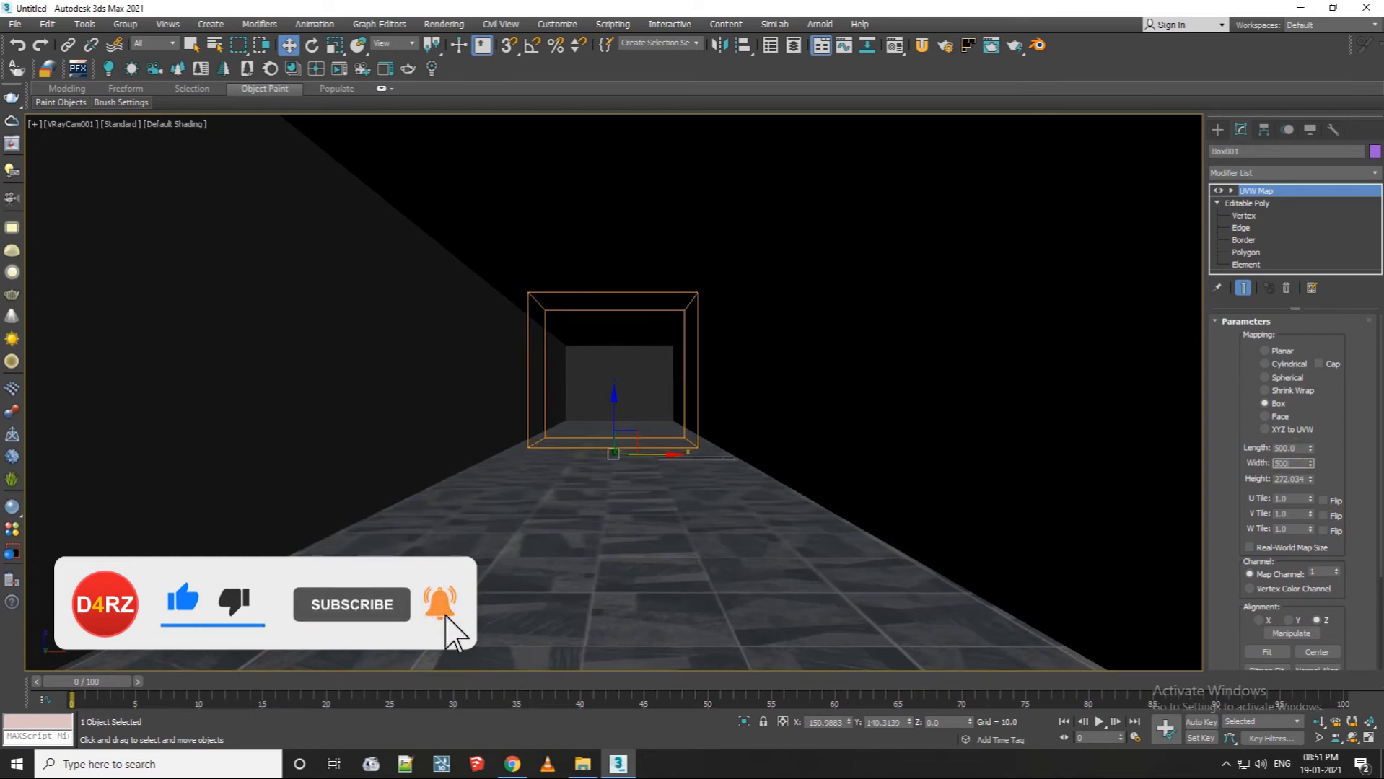
pyautogui.press('Return')
pyautogui.moveTo(1310, 463)
pyautogui.mouseDown()
pyautogui.moveTo(1311, 505)
pyautogui.moveTo(1311, 478)
pyautogui.mouseUp()
pyautogui.write('0')
pyautogui.press('Return')
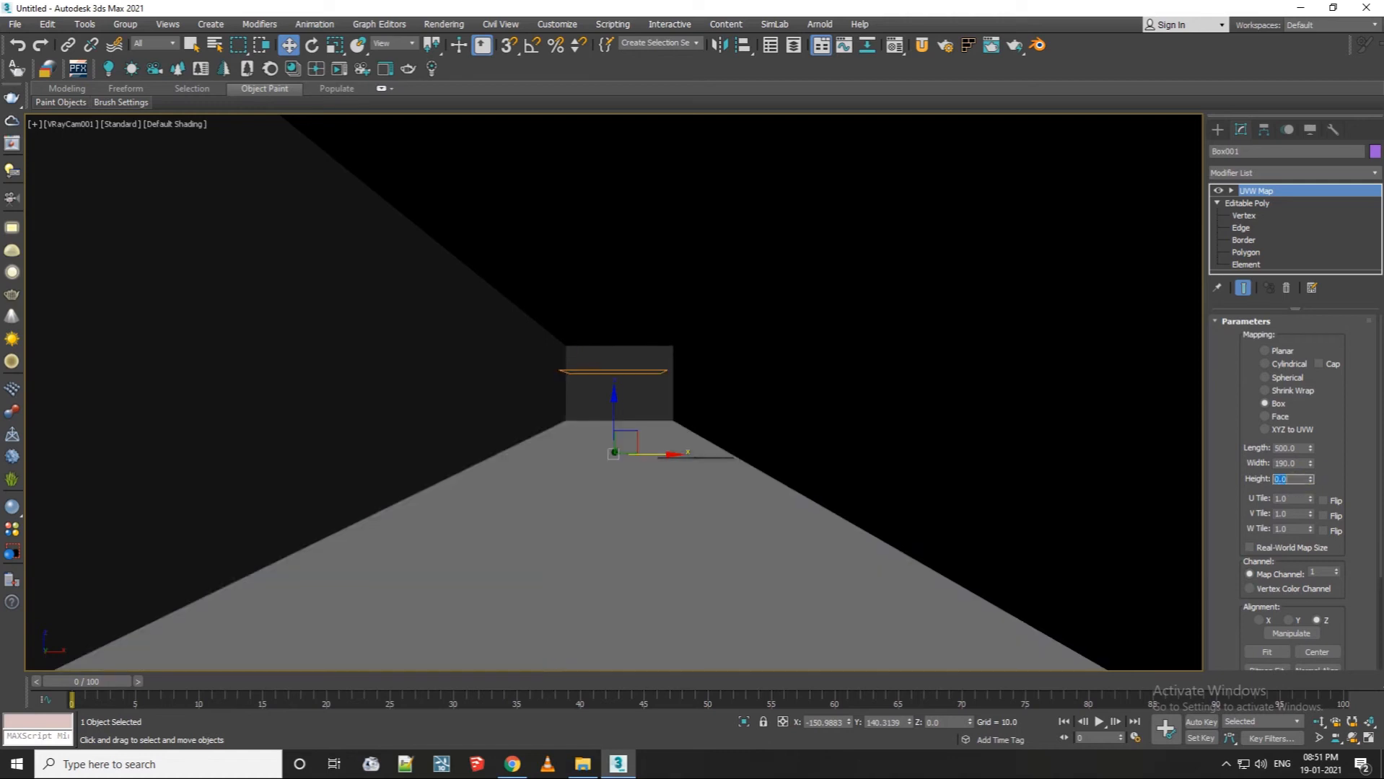
pyautogui.write('10')
pyautogui.press('Return')
pyautogui.click(1217, 131)
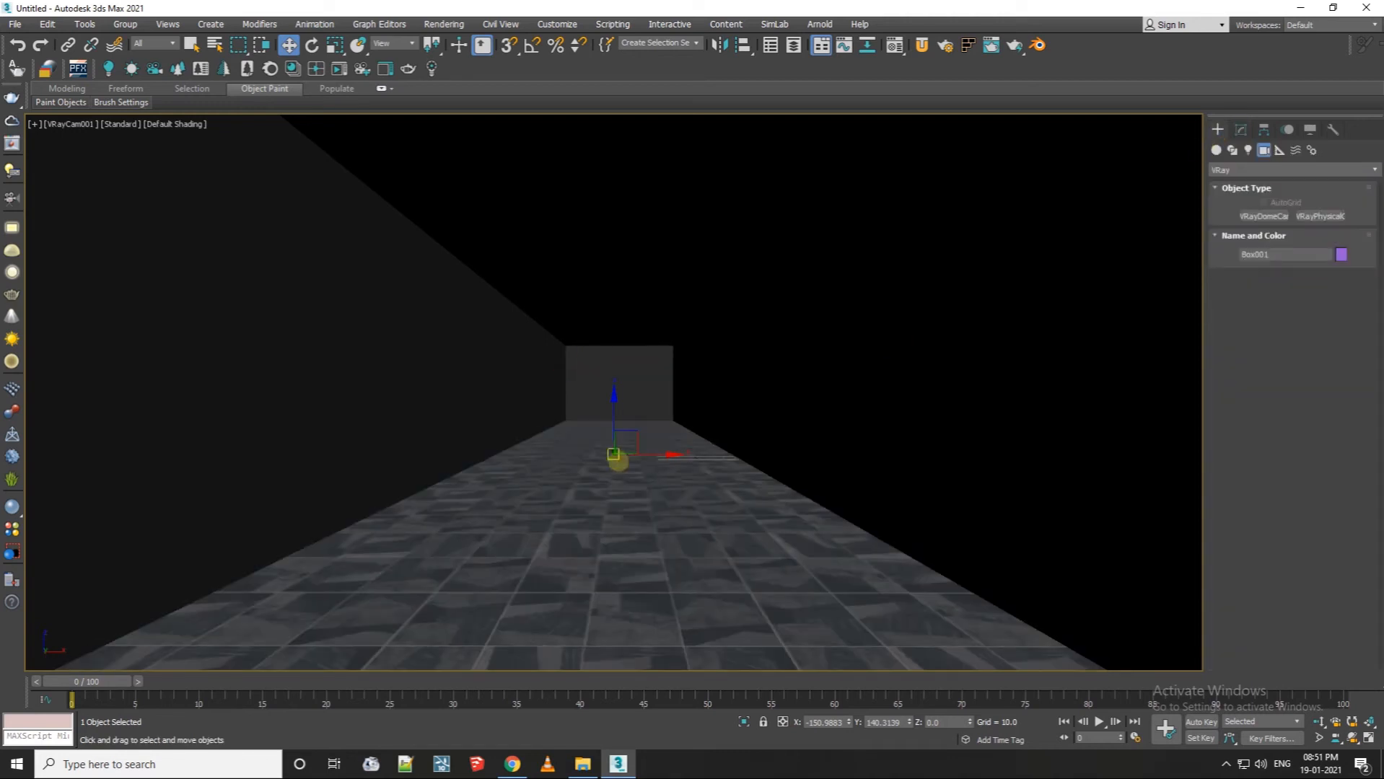
# Turn the third material slot into a VRayLightMtl with a colour multiplier of 5, and close the Material Editor.
pyautogui.click(443, 24)
pyautogui.moveTo(505, 294)
pyautogui.click(689, 295)
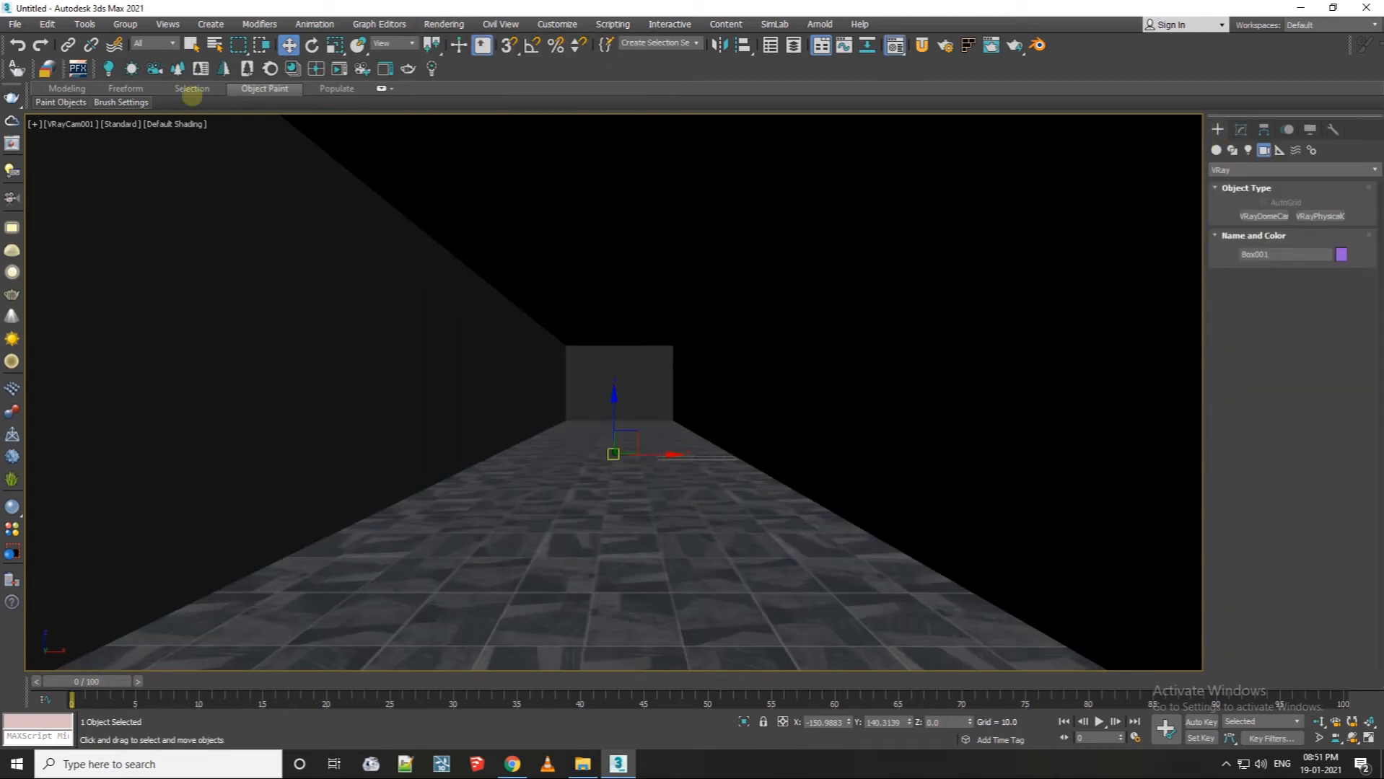
pyautogui.click(310, 160)
pyautogui.click(428, 334)
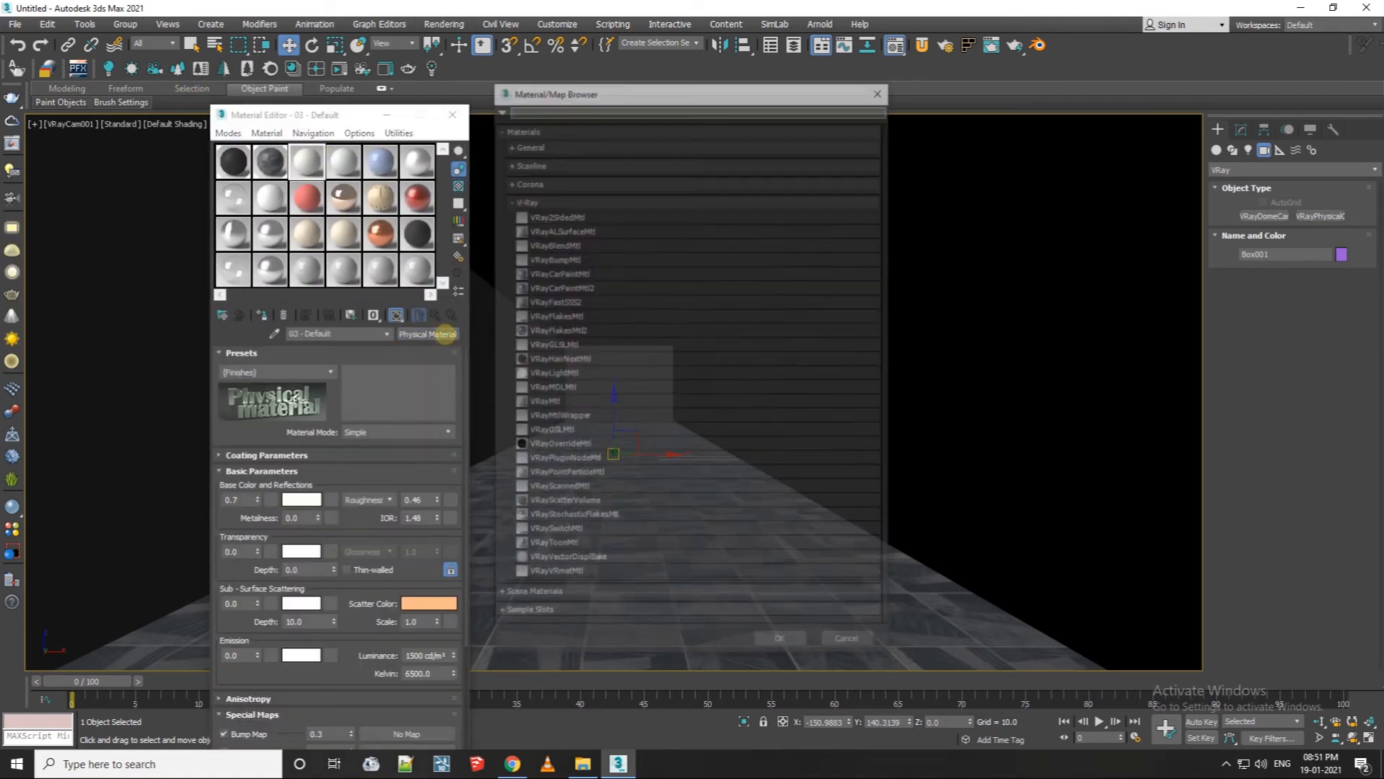
pyautogui.doubleClick(547, 402)
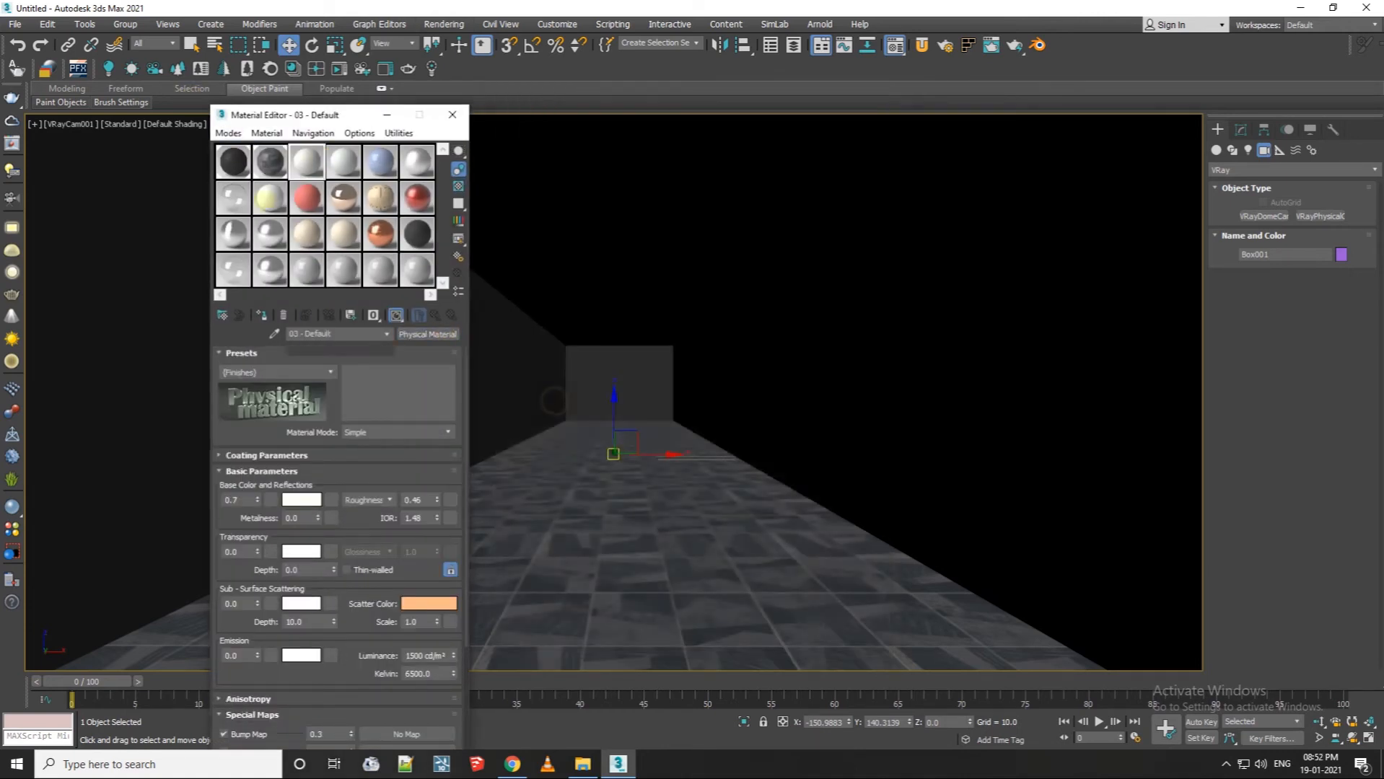
pyautogui.click(426, 336)
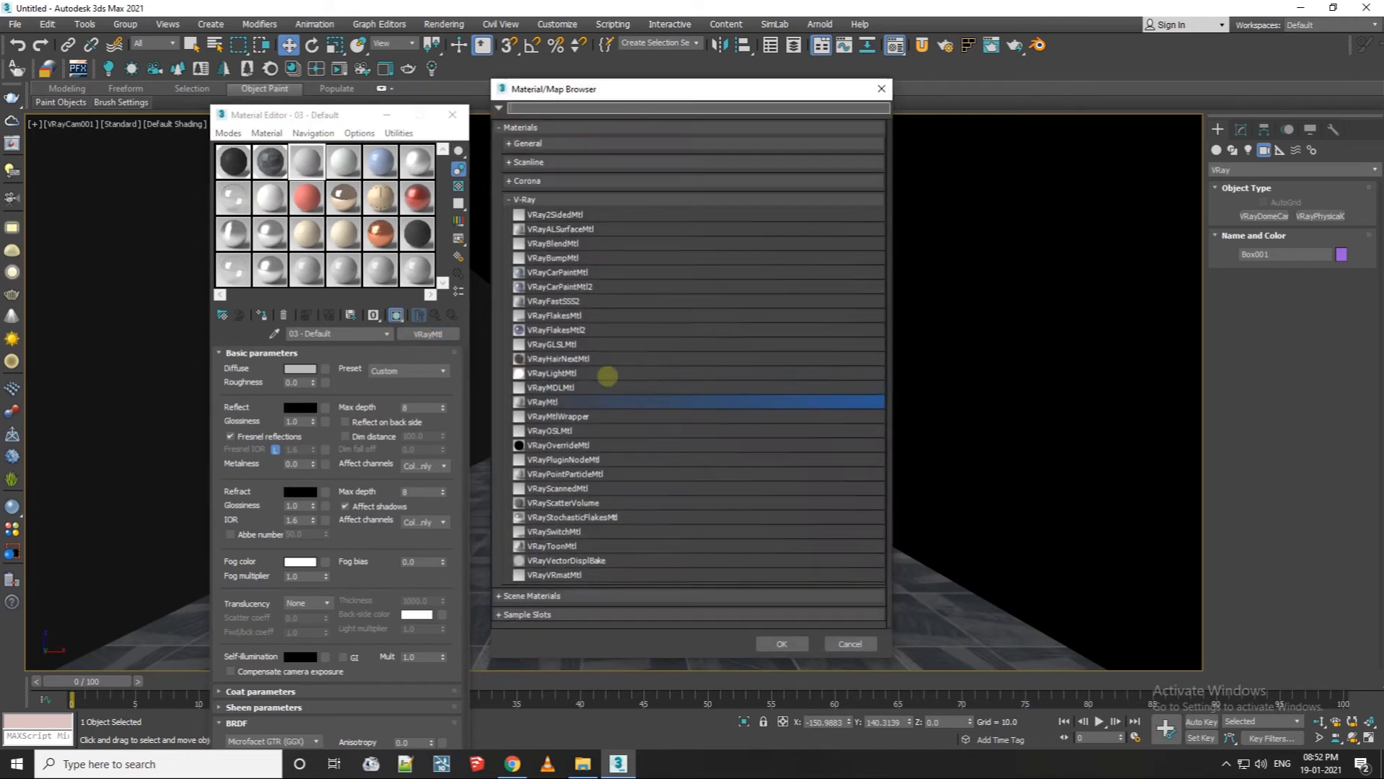
pyautogui.doubleClick(551, 373)
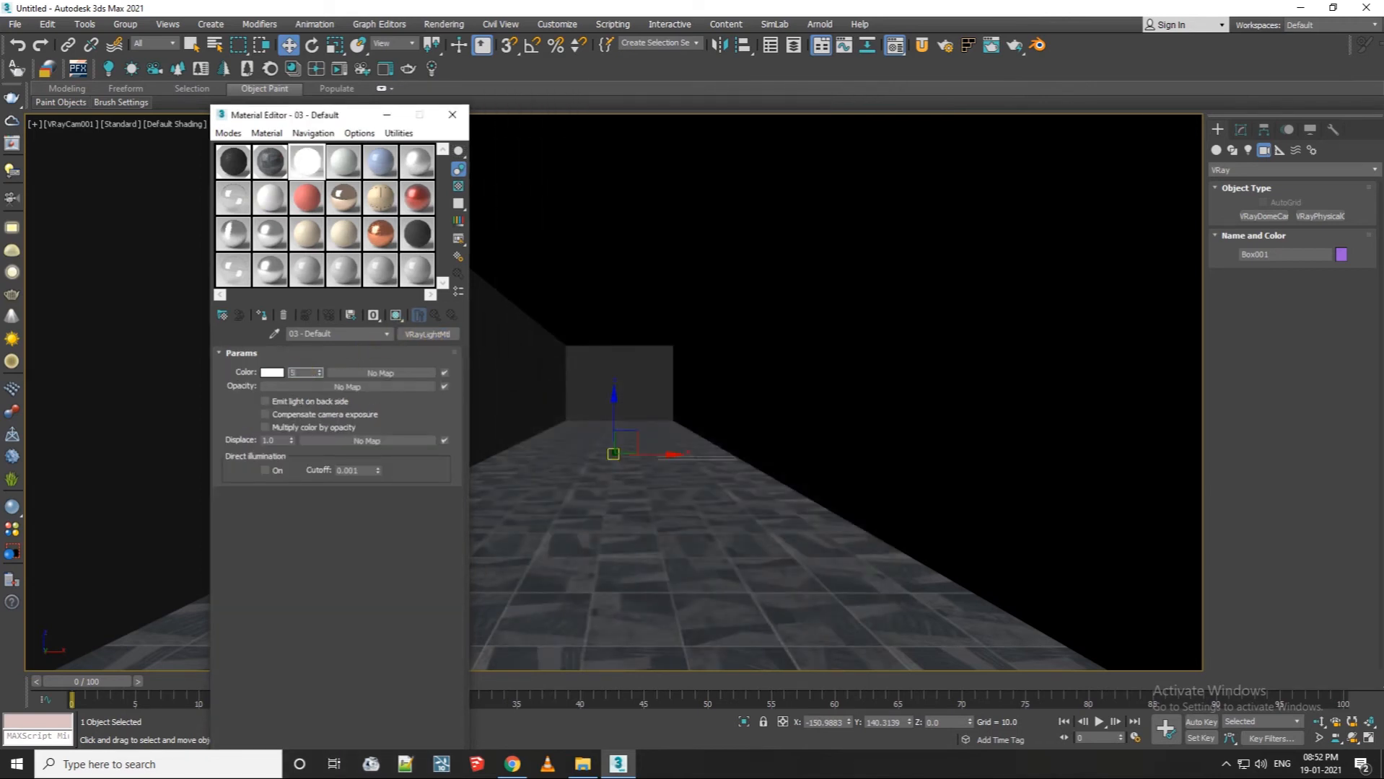
pyautogui.click(452, 114)
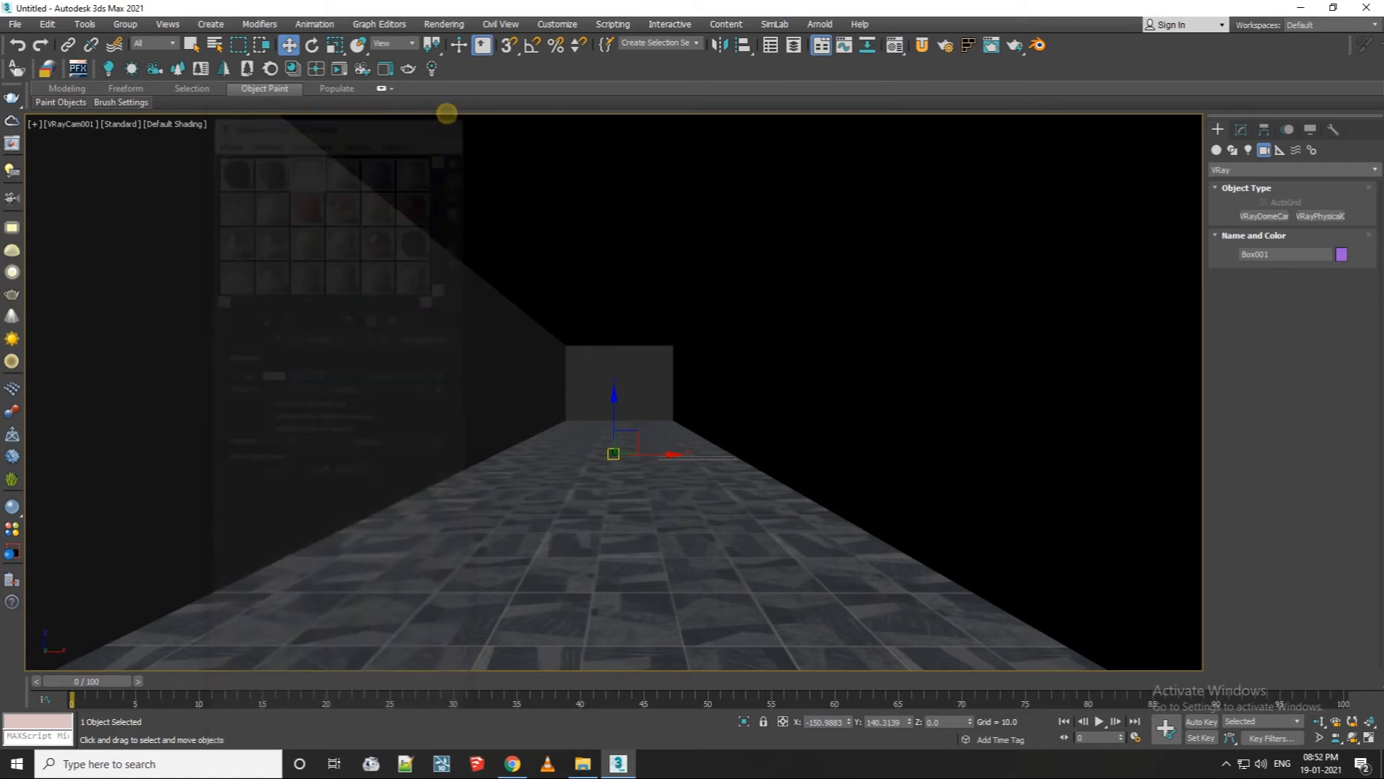
# Deselect the box and show the whole corridor from the side in a perspective wireframe view.
pyautogui.click(80, 128)
pyautogui.click(188, 175)
pyautogui.scroll(-5, 533, 384)
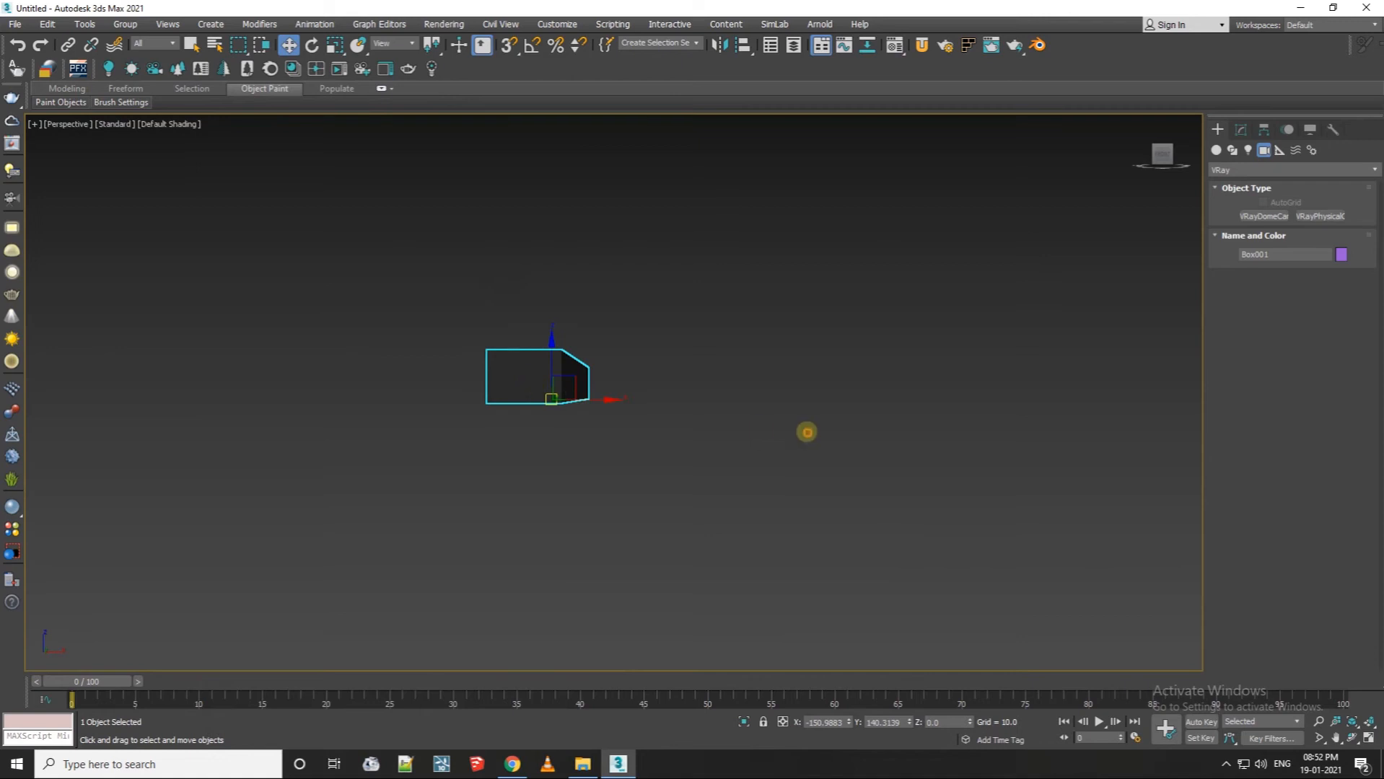
pyautogui.click(805, 432)
pyautogui.scroll(3, 591, 355)
pyautogui.click(186, 124)
pyautogui.click(265, 270)
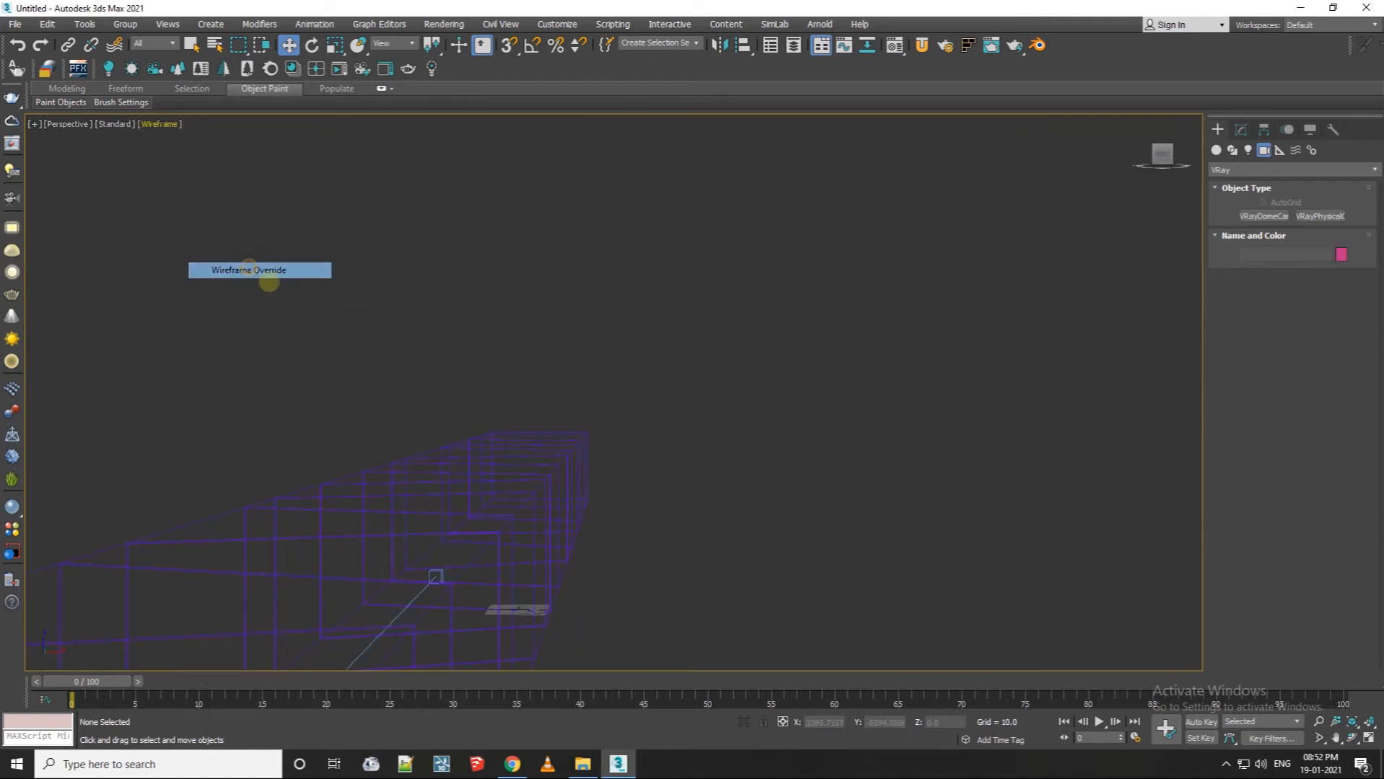
pyautogui.click(1350, 736)
pyautogui.moveTo(509, 448); pyautogui.dragTo(659, 484)
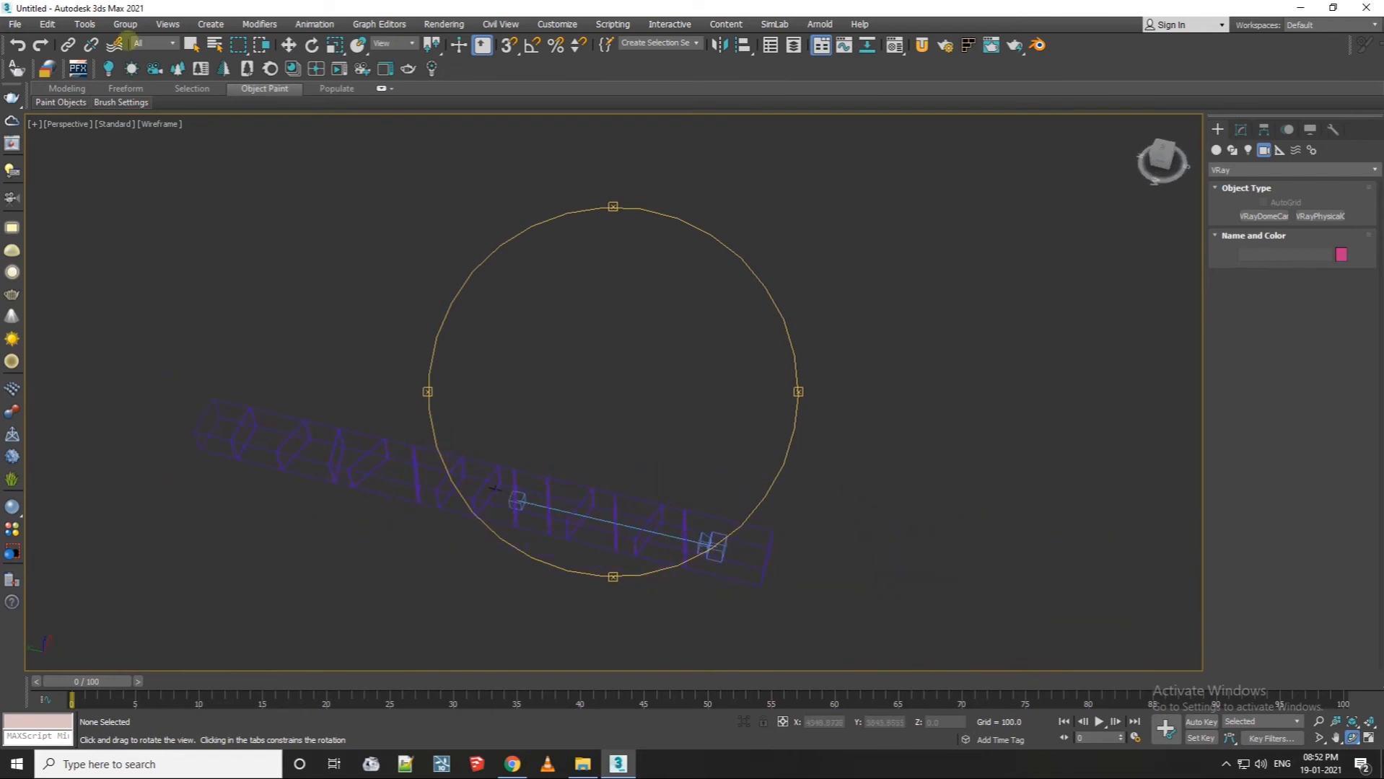
# Select the corridor box and enter the polygon level of its Editable Poly.
pyautogui.press('w')
pyautogui.click(655, 509)
pyautogui.press('z')
pyautogui.click(1241, 129)
pyautogui.click(1245, 251)
# Try to select the thin slice-strip polygons one by one in the perspective view.
pyautogui.click(513, 470)
pyautogui.keyDown('ctrl'); pyautogui.click(198, 375); pyautogui.keyUp('ctrl')
pyautogui.moveTo(145, 374); pyautogui.dragTo(535, 454, button='middle')
pyautogui.scroll(4, 432, 422)
pyautogui.keyDown('ctrl'); pyautogui.click(414, 413); pyautogui.keyUp('ctrl')
pyautogui.keyDown('ctrl'); pyautogui.click(415, 423); pyautogui.keyUp('ctrl')
pyautogui.scroll(-2, 414, 417)
pyautogui.moveTo(108, 353); pyautogui.dragTo(534, 454, button='middle')
pyautogui.scroll(4, 514, 360)
pyautogui.keyDown('ctrl'); pyautogui.click(511, 282); pyautogui.keyUp('ctrl')
pyautogui.scroll(-2, 512, 281)
pyautogui.moveTo(246, 339); pyautogui.dragTo(744, 497, button='middle')
pyautogui.keyDown('ctrl'); pyautogui.click(744, 497); pyautogui.keyUp('ctrl')
pyautogui.scroll(-2, 750, 491)
pyautogui.keyDown('ctrl'); pyautogui.click(751, 474); pyautogui.keyUp('ctrl')
pyautogui.scroll(4, 532, 469)
pyautogui.keyDown('ctrl'); pyautogui.click(522, 399); pyautogui.keyUp('ctrl')
pyautogui.keyDown('ctrl'); pyautogui.click(521, 390); pyautogui.keyUp('ctrl')
pyautogui.keyDown('alt'); pyautogui.click(588, 427); pyautogui.keyUp('alt')
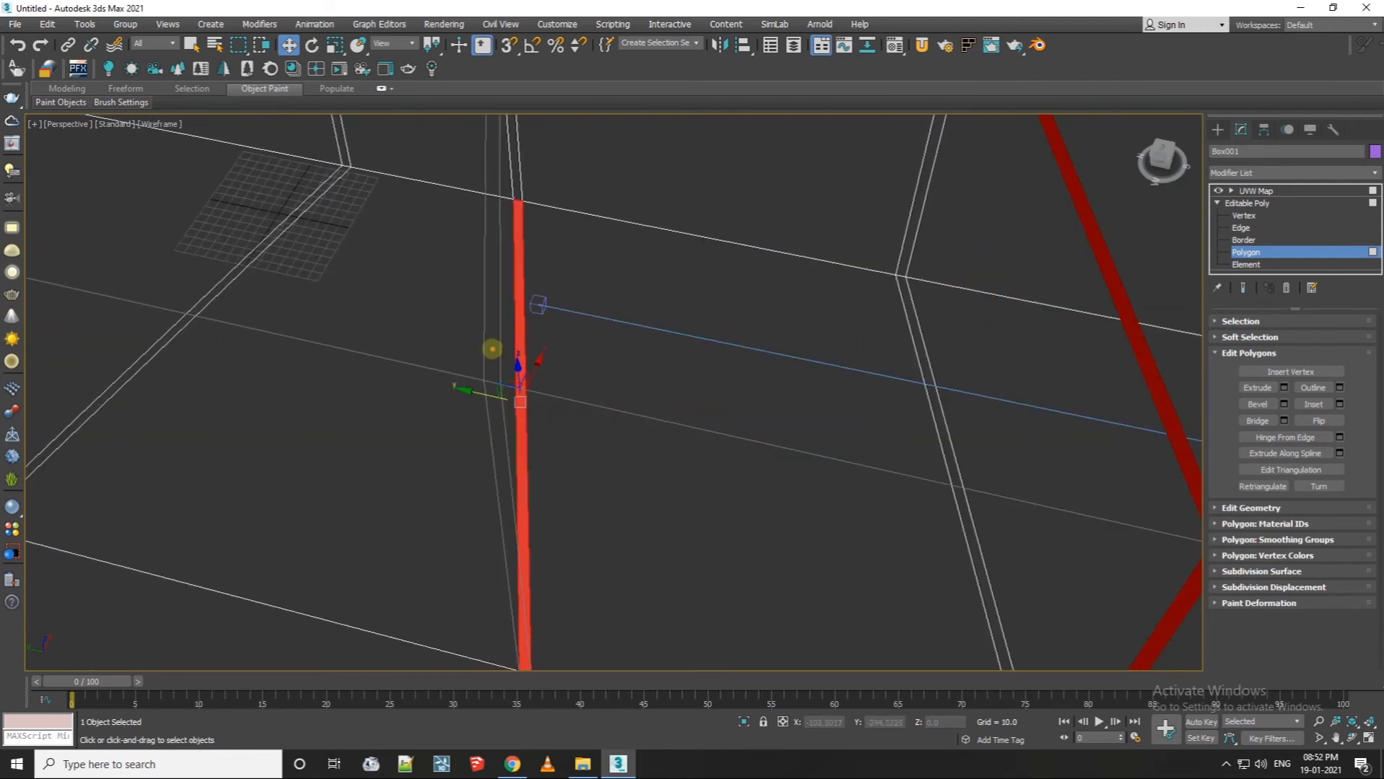
pyautogui.keyDown('ctrl'); pyautogui.click(491, 350); pyautogui.keyUp('ctrl')
pyautogui.keyDown('ctrl'); pyautogui.click(492, 402); pyautogui.keyUp('ctrl')
pyautogui.keyDown('ctrl'); pyautogui.click(518, 360); pyautogui.keyUp('ctrl')
pyautogui.click(574, 473)
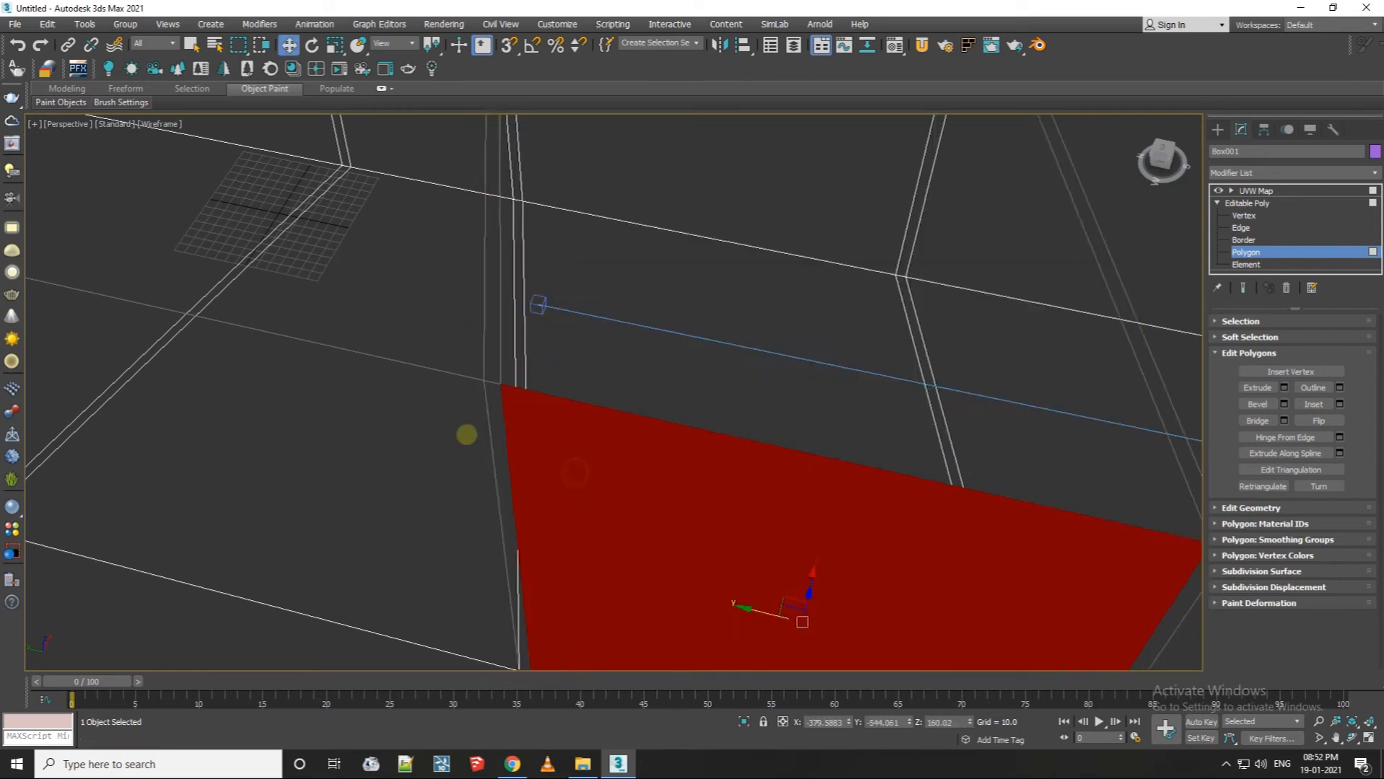
pyautogui.scroll(-8, 404, 400)
pyautogui.click(904, 424)
# Select all of the box's polygons, then remove the wide panels at the camera end from the selection.
pyautogui.scroll(3, 730, 469)
pyautogui.scroll(-5, 653, 419)
pyautogui.hotkey('ctrl', 'a')
pyautogui.moveTo(976, 577); pyautogui.dragTo(189, 221)
pyautogui.keyDown('alt'); pyautogui.moveTo(771, 394); pyautogui.dragTo(701, 510); pyautogui.keyUp('alt')
pyautogui.scroll(4, 632, 389)
pyautogui.keyDown('alt'); pyautogui.click(646, 427); pyautogui.keyUp('alt')
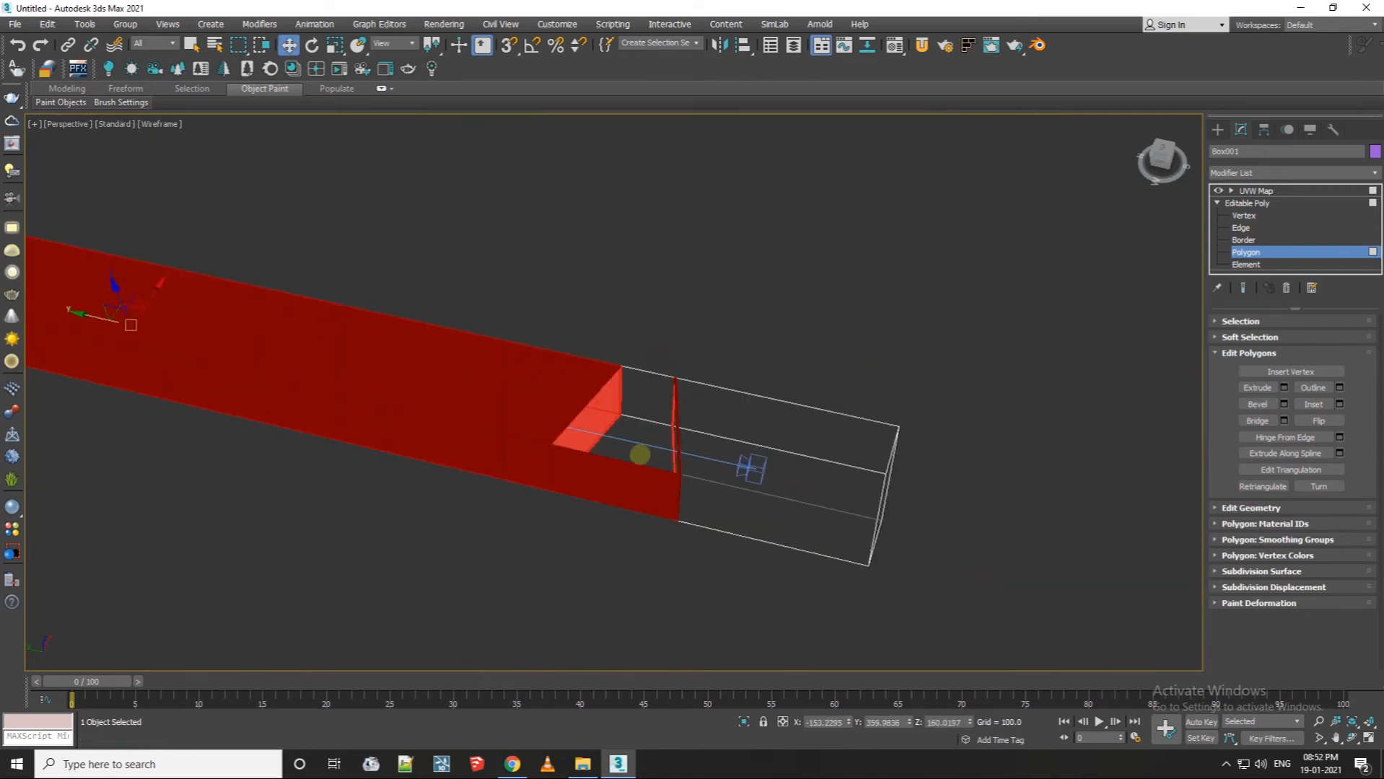
# In the top view, deselect the wide panels between the slices in the corridor's far half, keeping the thin strips selected.
pyautogui.scroll(-3, 639, 455)
pyautogui.click(65, 123)
pyautogui.click(114, 202)
pyautogui.keyDown('alt'); pyautogui.moveTo(739, 250); pyautogui.dragTo(613, 271); pyautogui.keyUp('alt')
pyautogui.keyDown('alt'); pyautogui.moveTo(703, 318); pyautogui.dragTo(565, 312); pyautogui.keyUp('alt')
pyautogui.keyDown('alt'); pyautogui.moveTo(691, 380); pyautogui.dragTo(637, 389); pyautogui.keyUp('alt')
pyautogui.scroll(6, 716, 461)
pyautogui.keyDown('alt'); pyautogui.moveTo(622, 315); pyautogui.dragTo(375, 290); pyautogui.keyUp('alt')
pyautogui.keyDown('alt'); pyautogui.moveTo(633, 512); pyautogui.dragTo(364, 497); pyautogui.keyUp('alt')
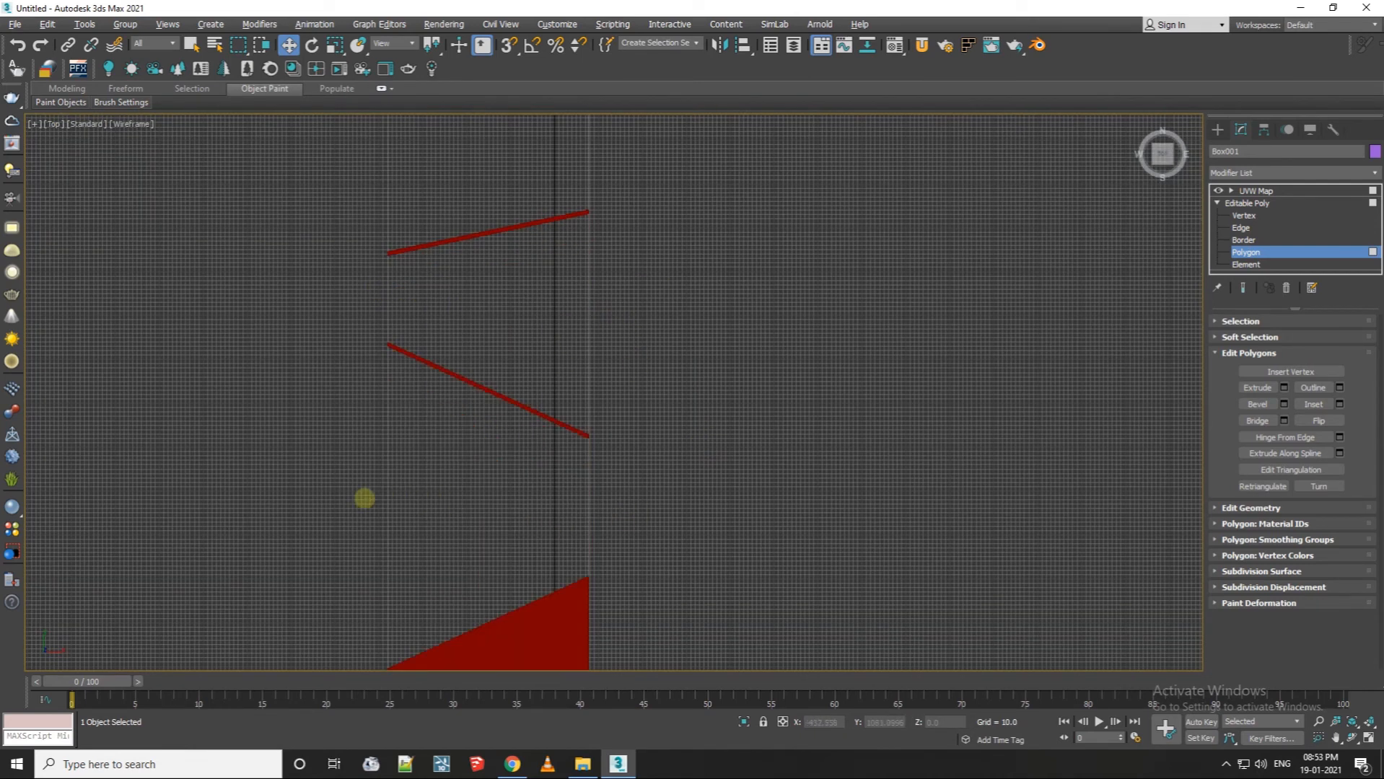
pyautogui.scroll(-4, 649, 414)
pyautogui.scroll(5, 623, 536)
pyautogui.keyDown('alt'); pyautogui.moveTo(717, 306); pyautogui.dragTo(340, 288); pyautogui.keyUp('alt')
pyautogui.scroll(-2, 474, 328)
pyautogui.keyDown('alt'); pyautogui.moveTo(617, 414); pyautogui.dragTo(378, 412); pyautogui.keyUp('alt')
pyautogui.scroll(-1, 521, 375)
pyautogui.scroll(3, 521, 497)
pyautogui.keyDown('alt'); pyautogui.moveTo(700, 454); pyautogui.dragTo(276, 406); pyautogui.keyUp('alt')
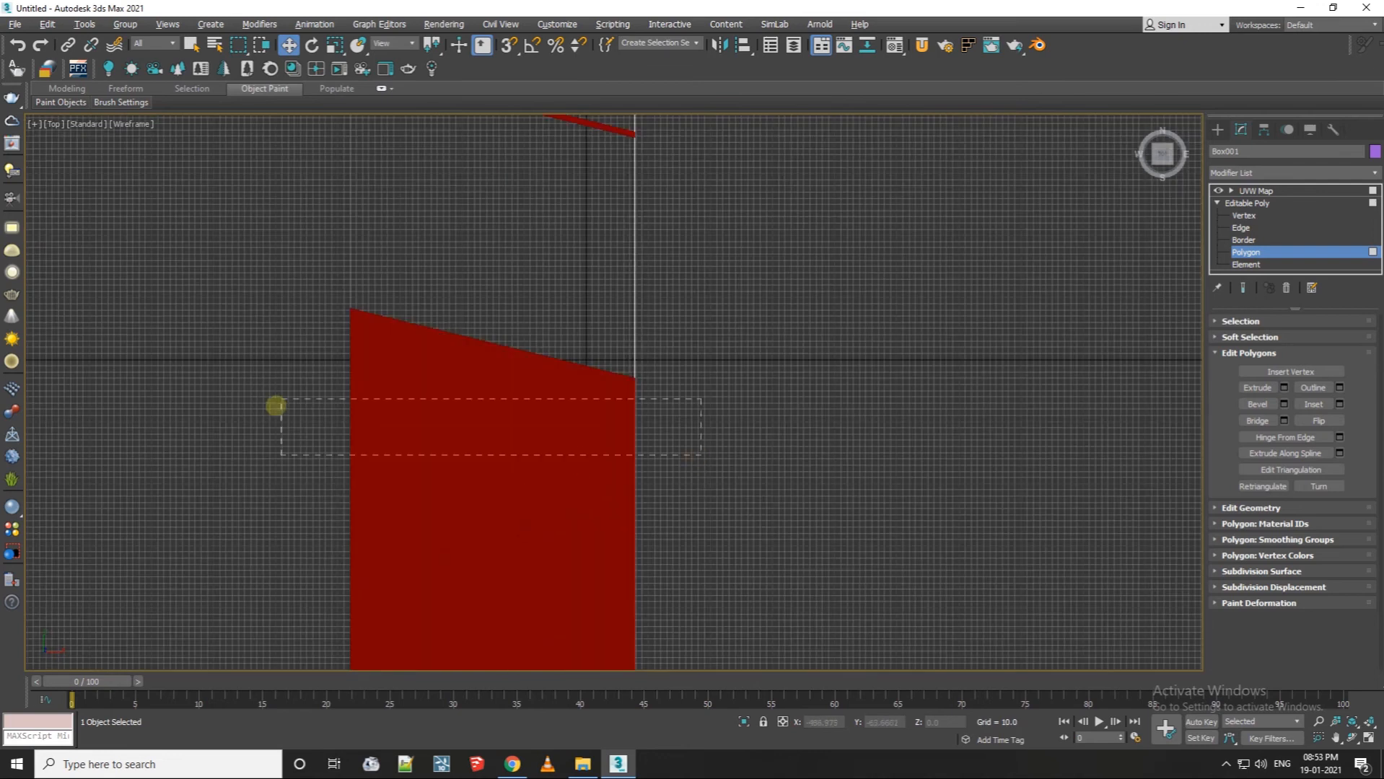
# Deselect the remaining wide panels toward the camera end so that only the thin slice strips stay selected.
pyautogui.scroll(-2, 582, 386)
pyautogui.scroll(2, 636, 519)
pyautogui.keyDown('alt'); pyautogui.moveTo(636, 519); pyautogui.dragTo(185, 506); pyautogui.keyUp('alt')
pyautogui.scroll(-3, 577, 288)
pyautogui.scroll(3, 560, 458)
pyautogui.keyDown('alt'); pyautogui.moveTo(619, 415); pyautogui.dragTo(339, 404); pyautogui.keyUp('alt')
pyautogui.scroll(-1, 584, 281)
pyautogui.keyDown('alt'); pyautogui.moveTo(641, 443); pyautogui.dragTo(490, 467); pyautogui.keyUp('alt')
pyautogui.scroll(-3, 633, 309)
pyautogui.keyDown('alt'); pyautogui.moveTo(646, 534); pyautogui.dragTo(491, 542); pyautogui.keyUp('alt')
pyautogui.scroll(-2, 602, 423)
pyautogui.scroll(4, 609, 624)
pyautogui.keyDown('alt'); pyautogui.moveTo(642, 621); pyautogui.dragTo(404, 609); pyautogui.keyUp('alt')
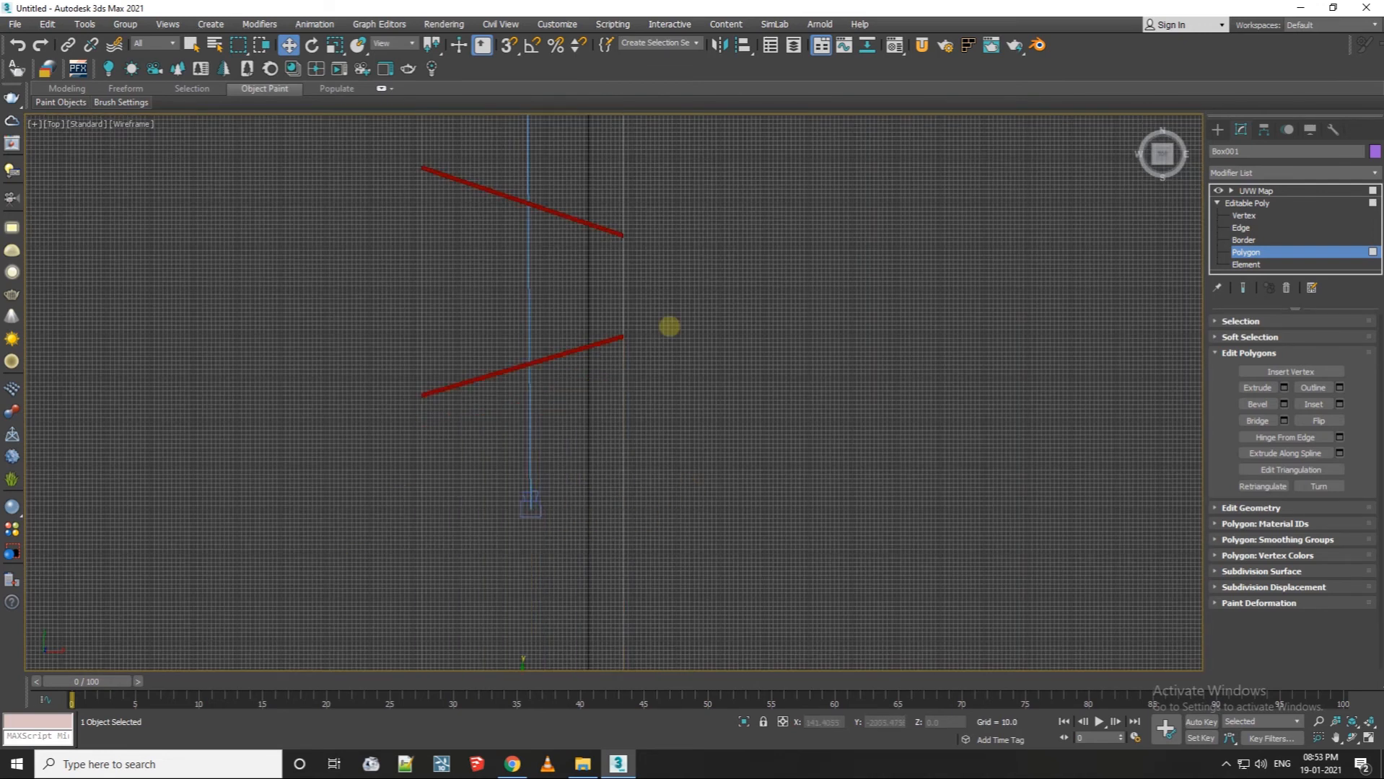
pyautogui.scroll(-3, 693, 379)
pyautogui.scroll(3, 510, 573)
pyautogui.scroll(2, 591, 269)
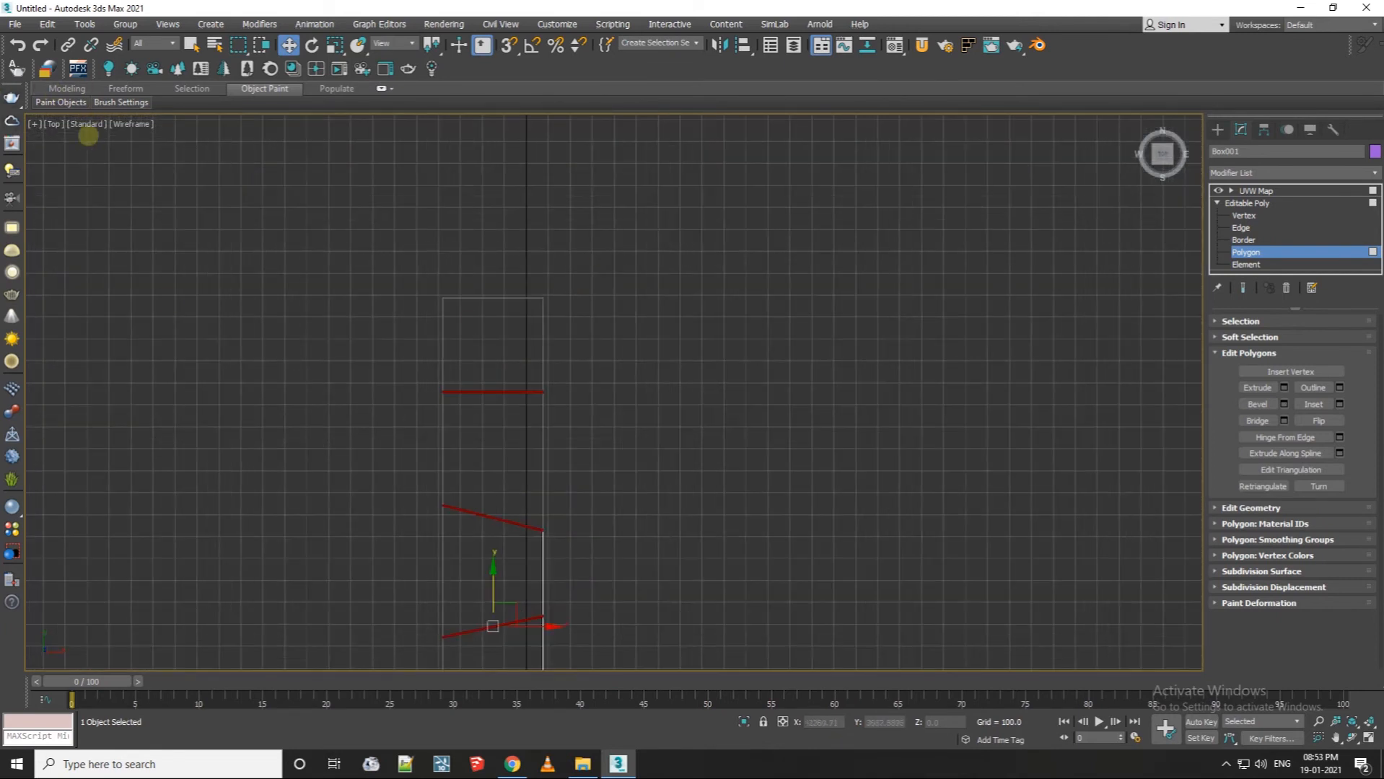
# Return to the perspective view and inspect the selected strips along the whole corridor.
pyautogui.click(45, 124)
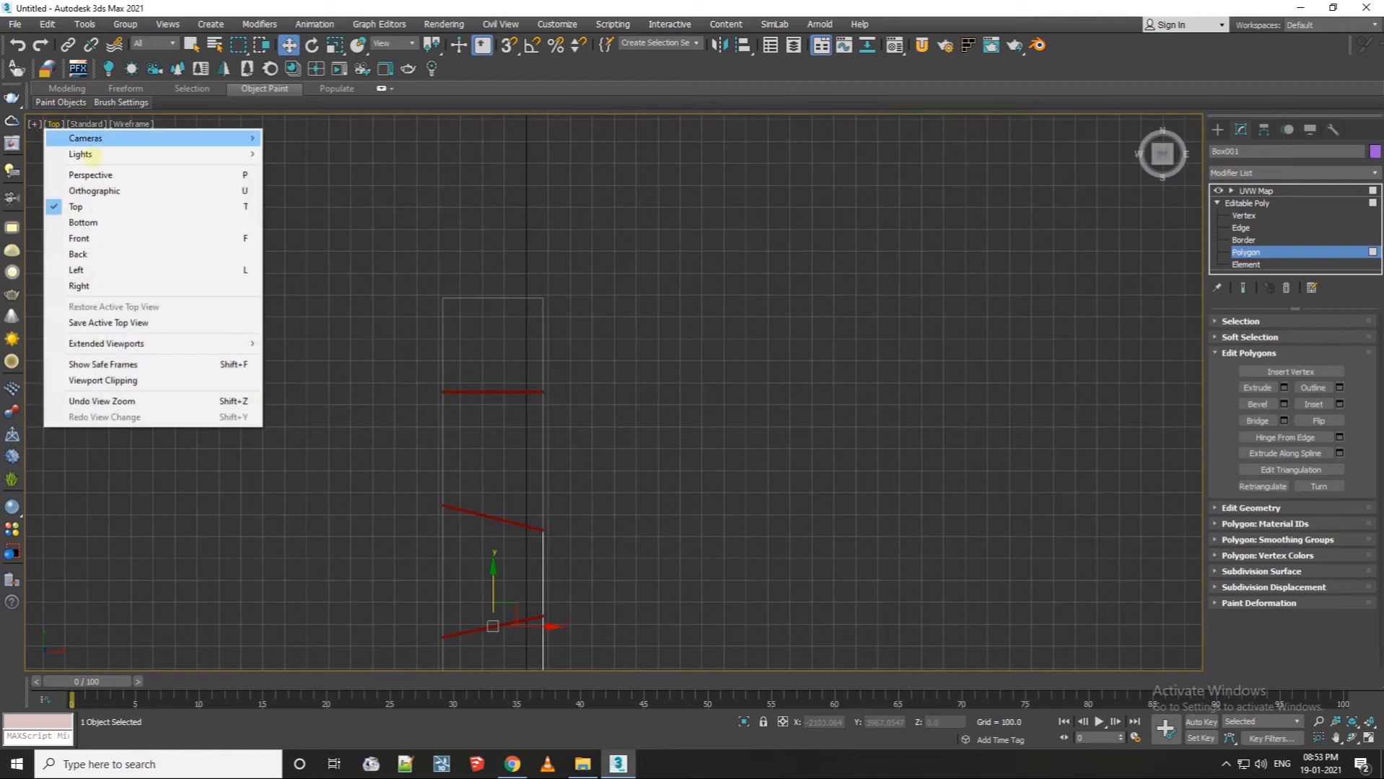
pyautogui.click(79, 175)
pyautogui.scroll(6, 545, 322)
pyautogui.scroll(-5, 509, 344)
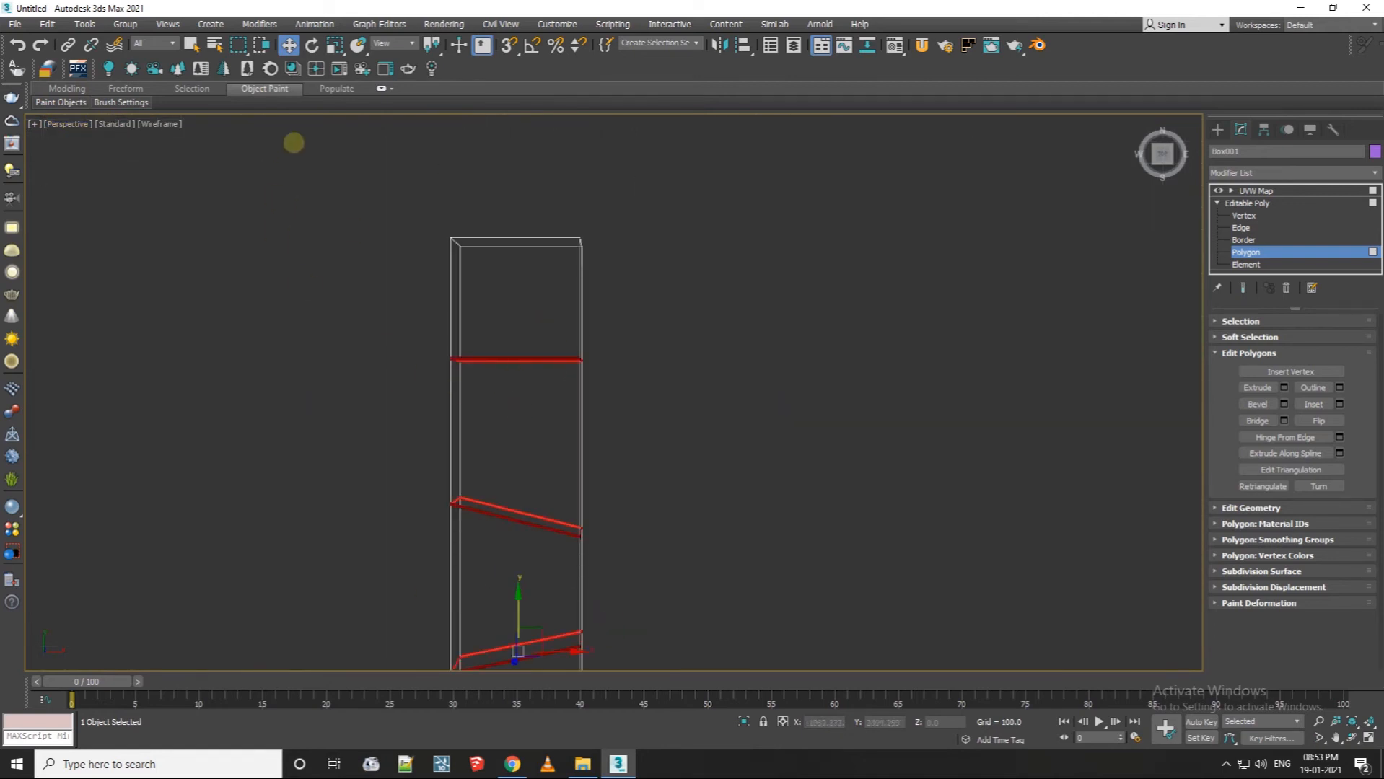
pyautogui.click(1352, 739)
pyautogui.moveTo(639, 510); pyautogui.dragTo(729, 291)
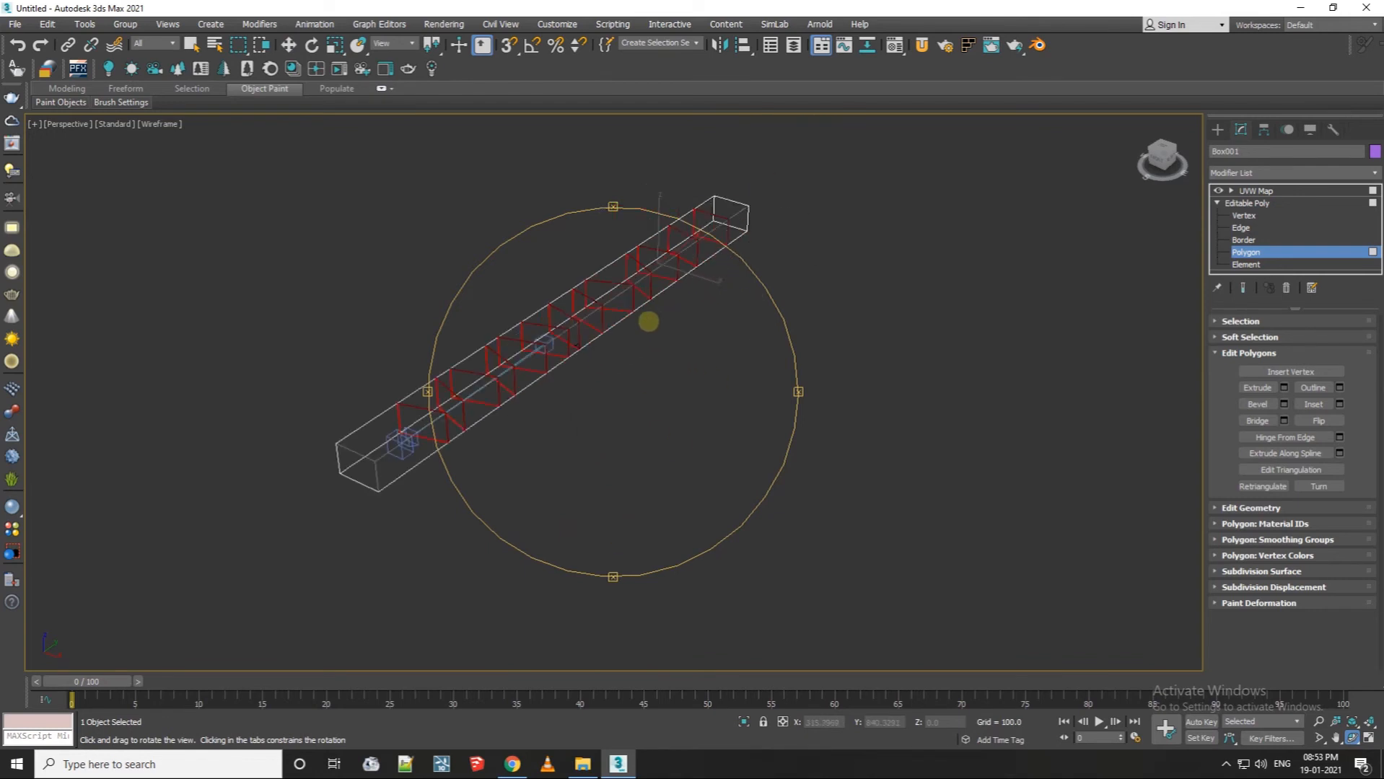
# Assign the VRayLightMtl to the selected strips, close the Material Editor and clear the polygon selection.
pyautogui.click(450, 22)
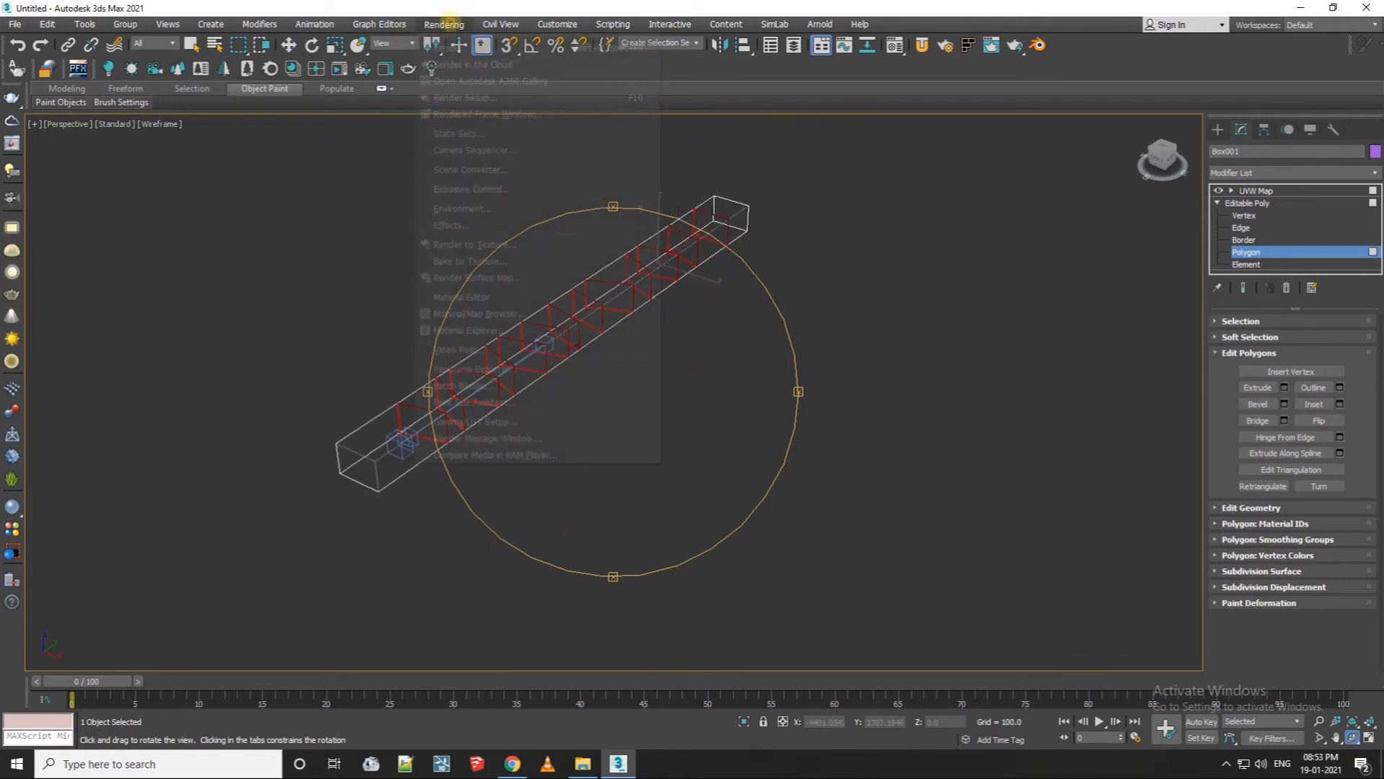
pyautogui.moveTo(519, 294)
pyautogui.click(695, 292)
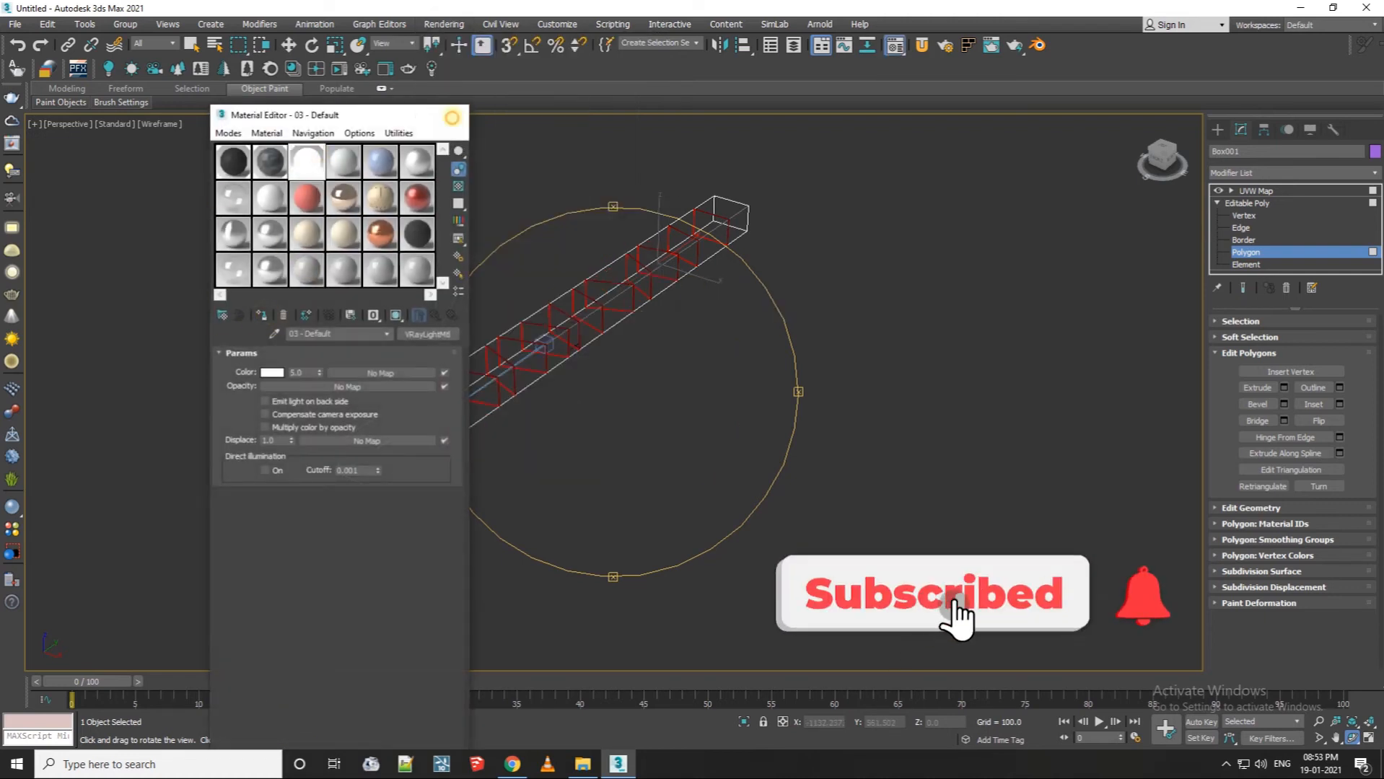
pyautogui.click(452, 115)
pyautogui.click(289, 44)
pyautogui.click(358, 220)
# Look through VRayCam001 with Default Shading and leave polygon level.
pyautogui.click(63, 122)
pyautogui.moveTo(94, 130)
pyautogui.click(331, 137)
pyautogui.click(618, 367)
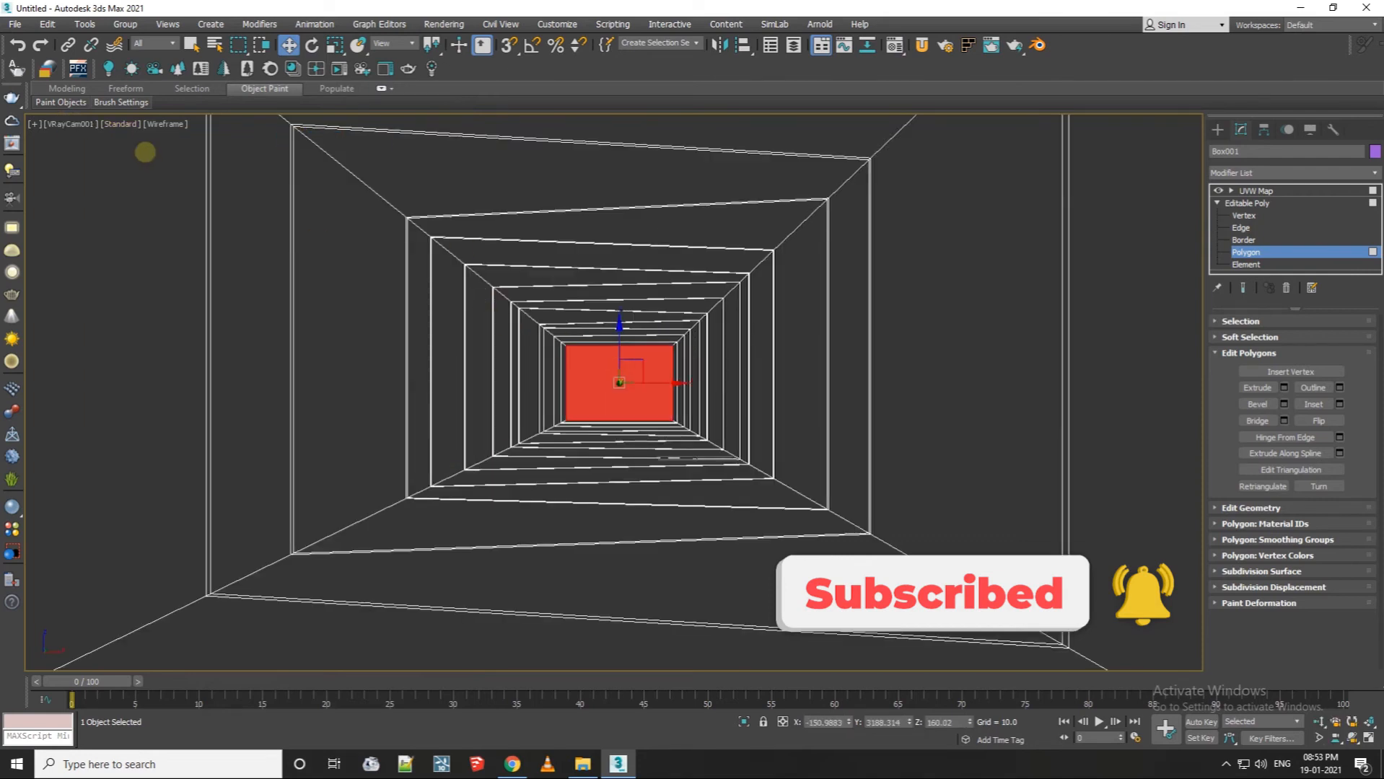
pyautogui.press('F3')
pyautogui.click(1216, 129)
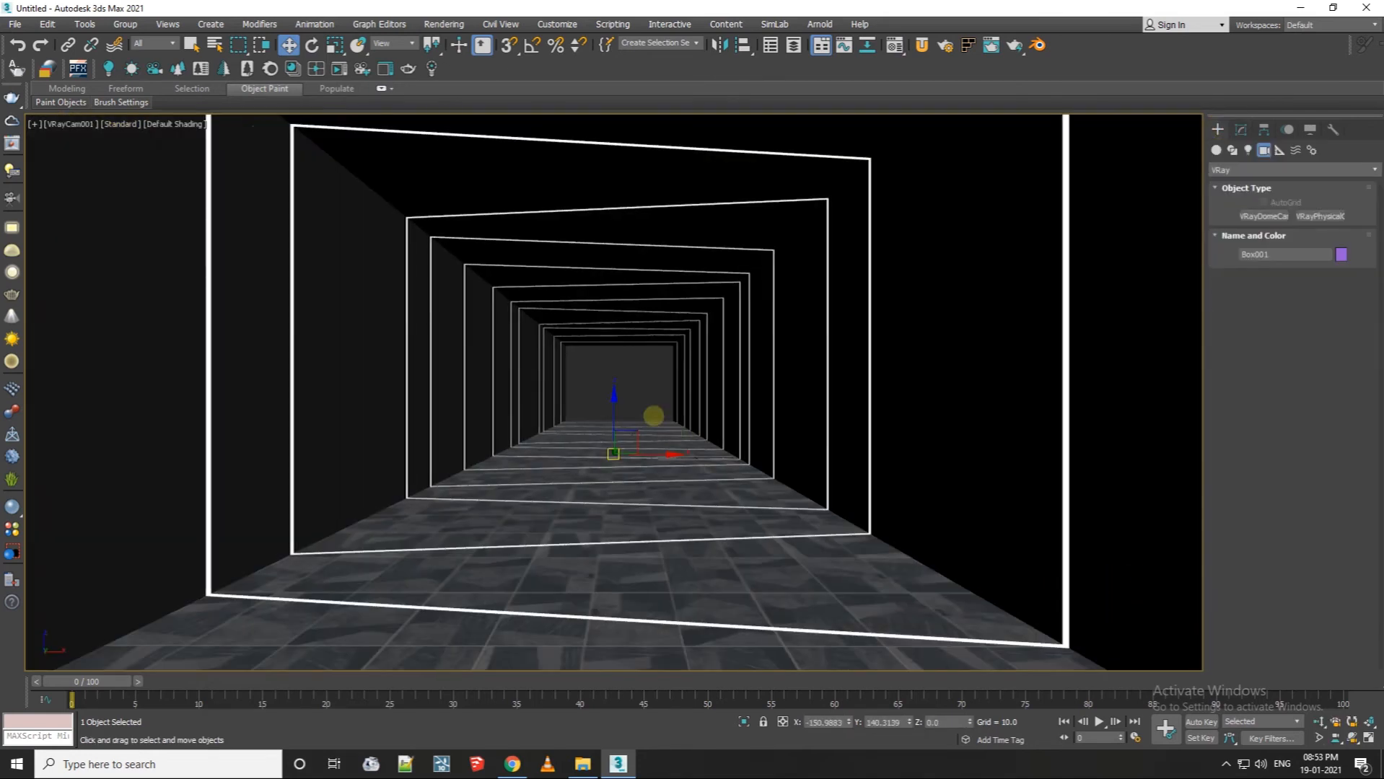
# Load the render preset Render_Mode_Hallway_Lession_1 with all its categories and close Render Setup.
pyautogui.click(443, 24)
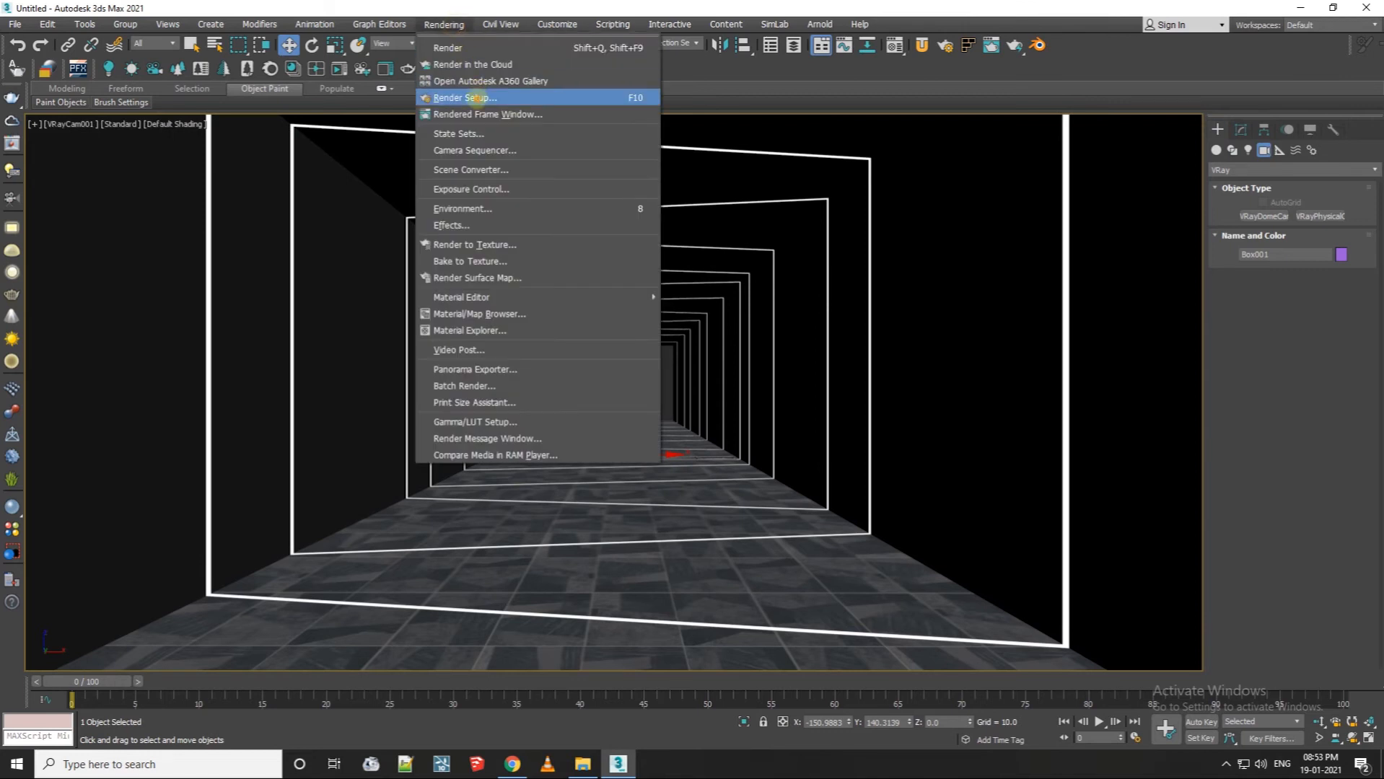
pyautogui.click(476, 98)
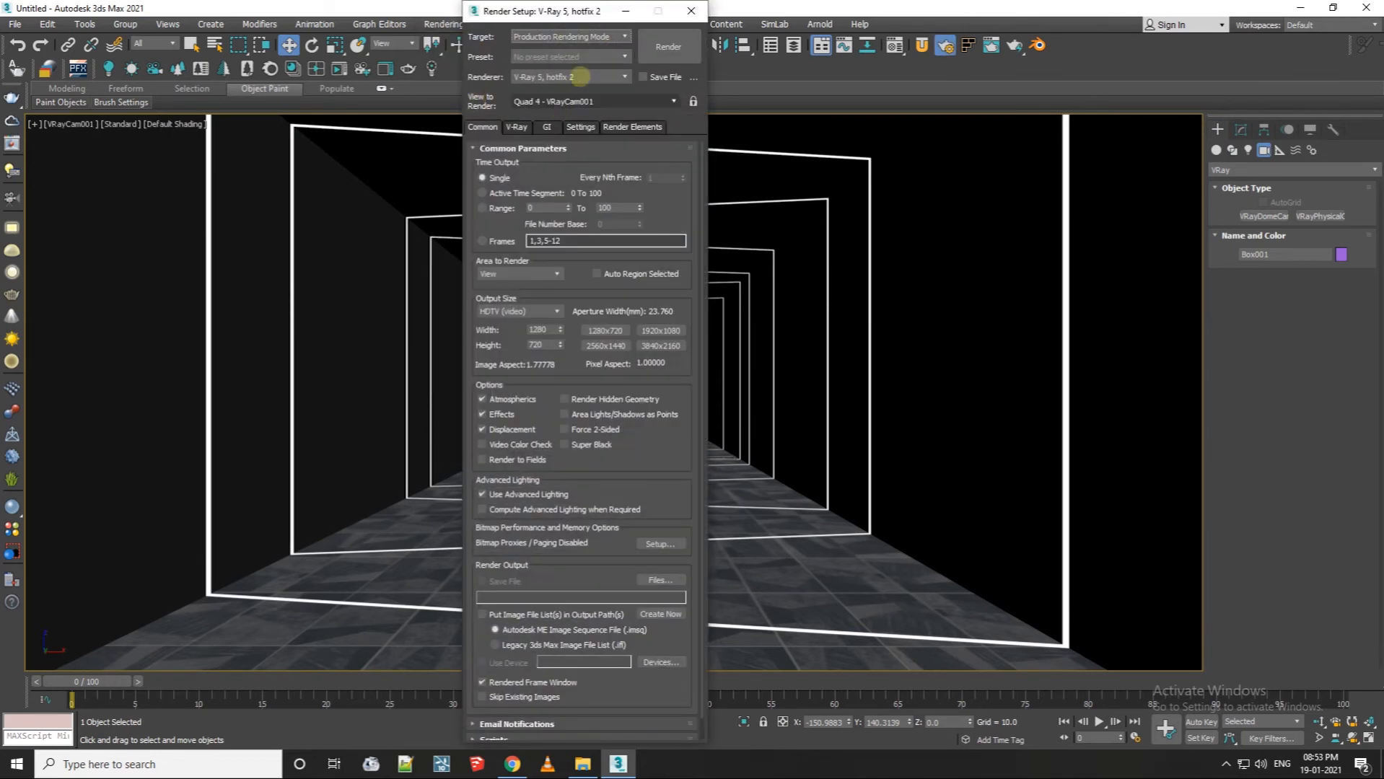
pyautogui.click(581, 56)
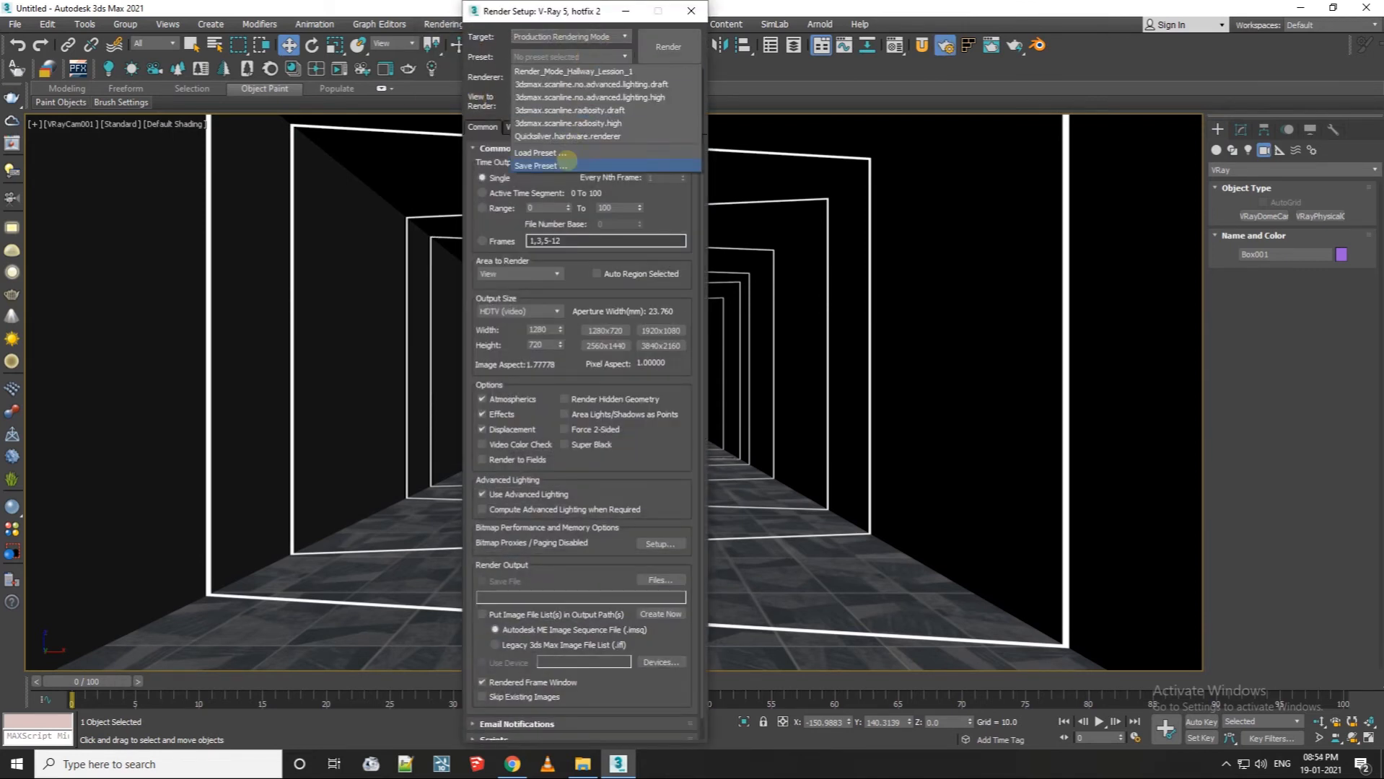
pyautogui.click(596, 71)
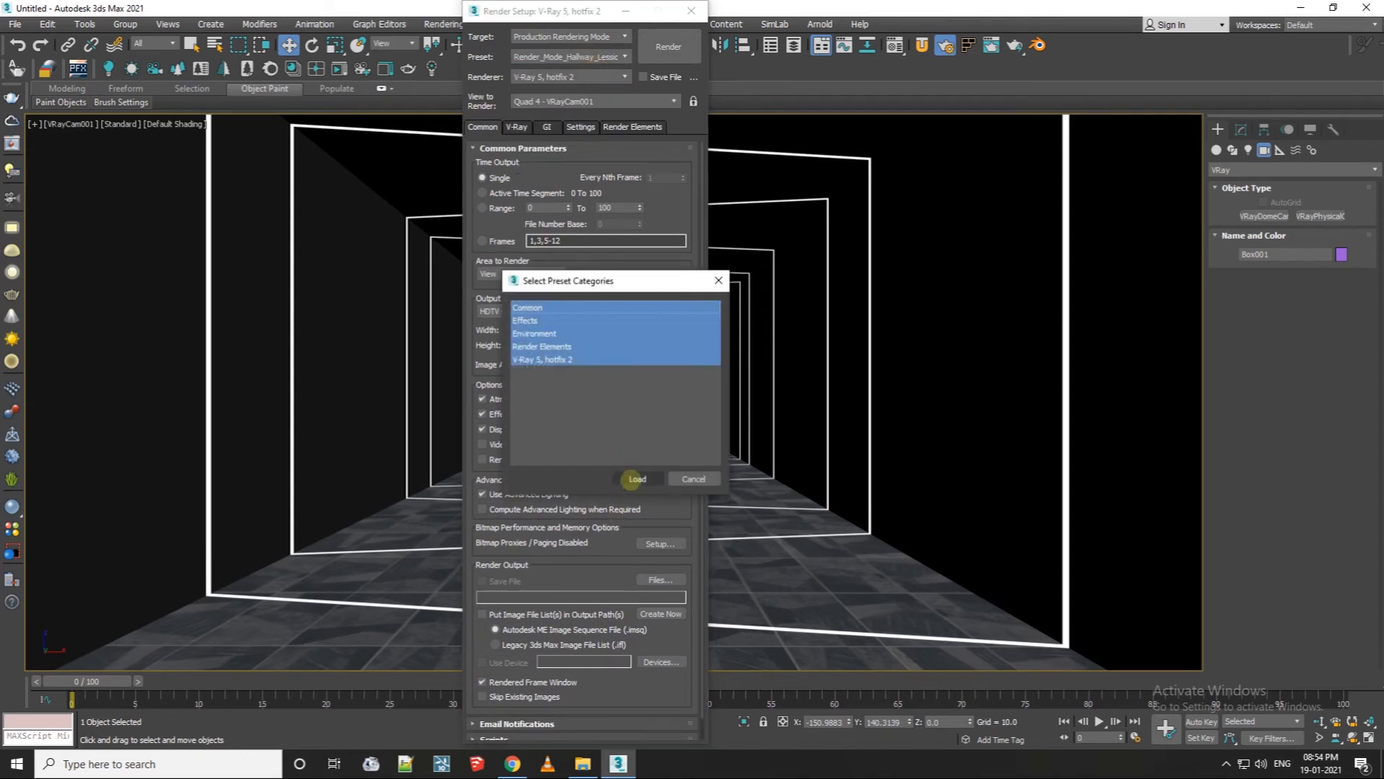
pyautogui.click(635, 479)
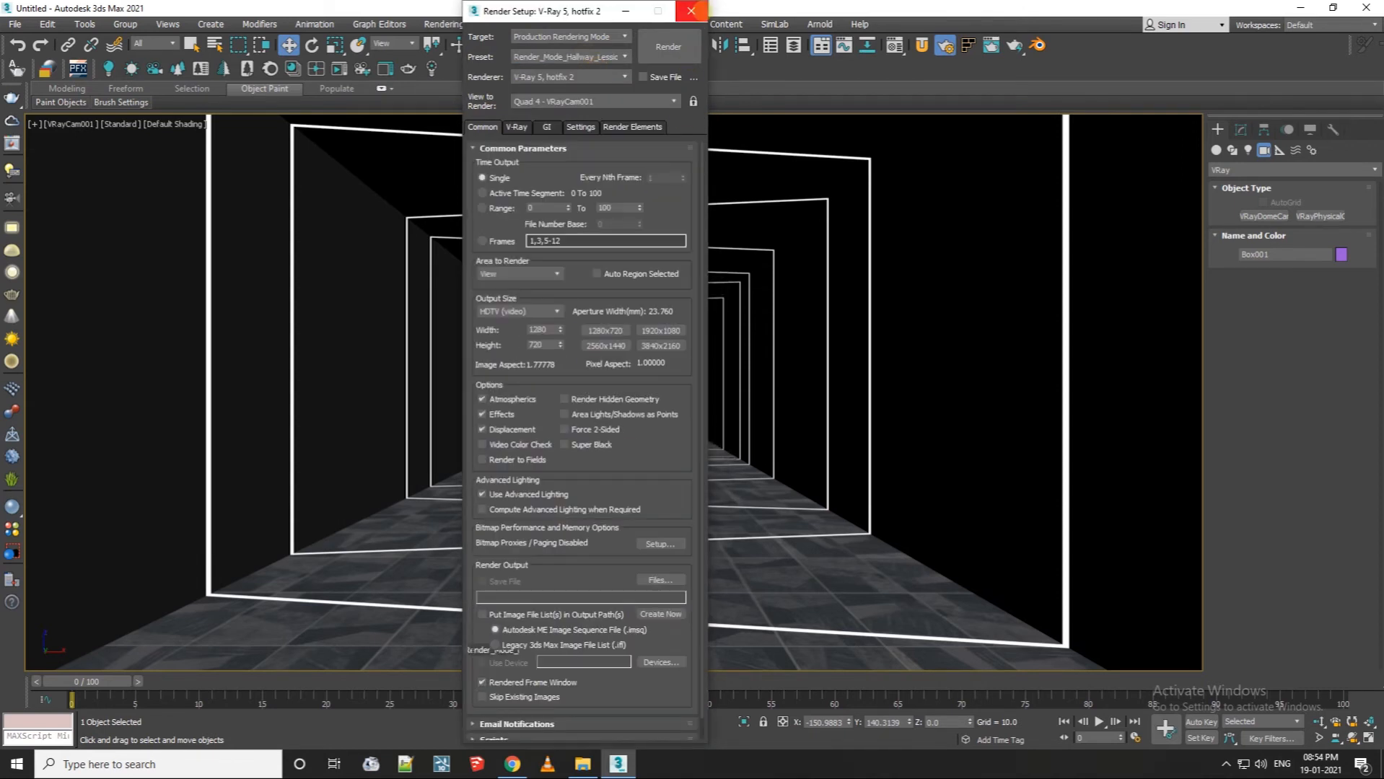
pyautogui.click(691, 10)
# Show the safe frames in the VRayCam001 view.
pyautogui.click(70, 124)
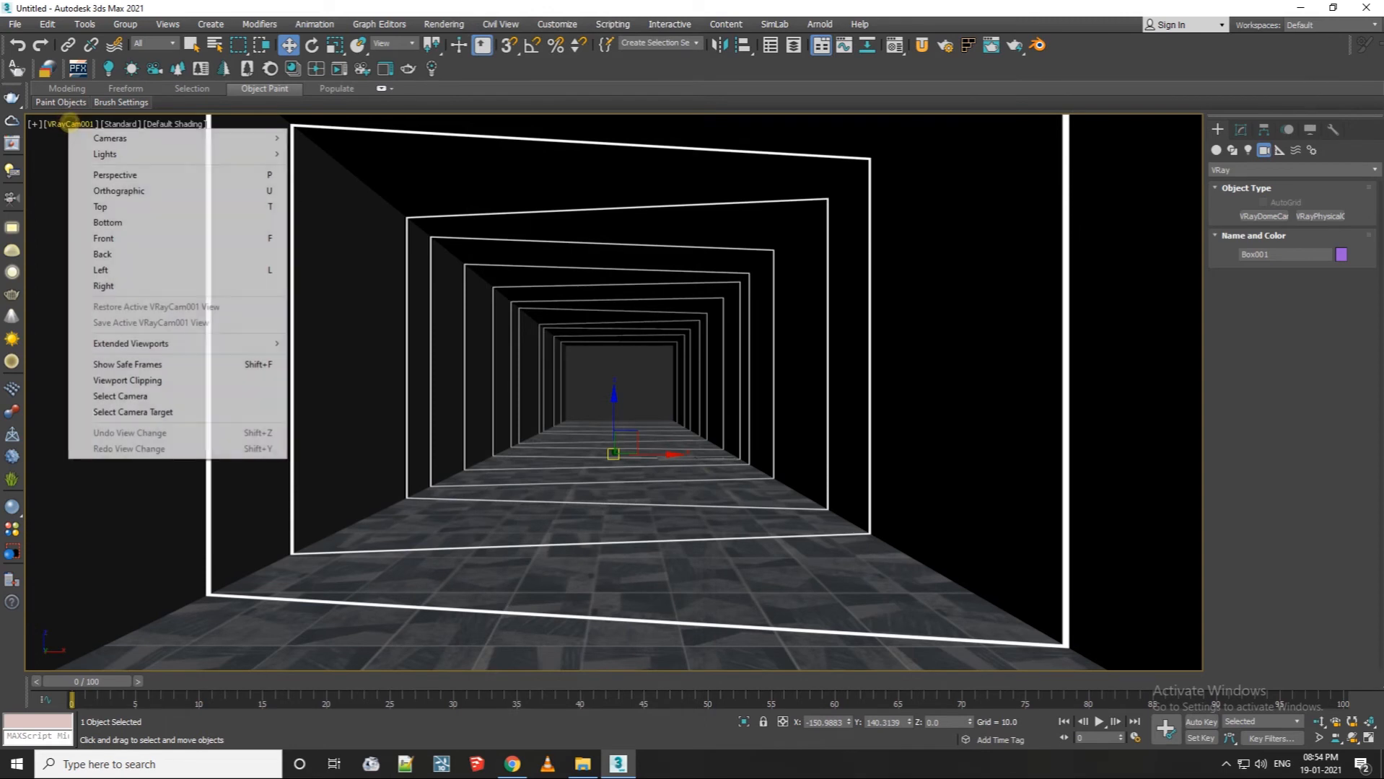
pyautogui.click(515, 3)
pyautogui.hotkey('shift', 'f')
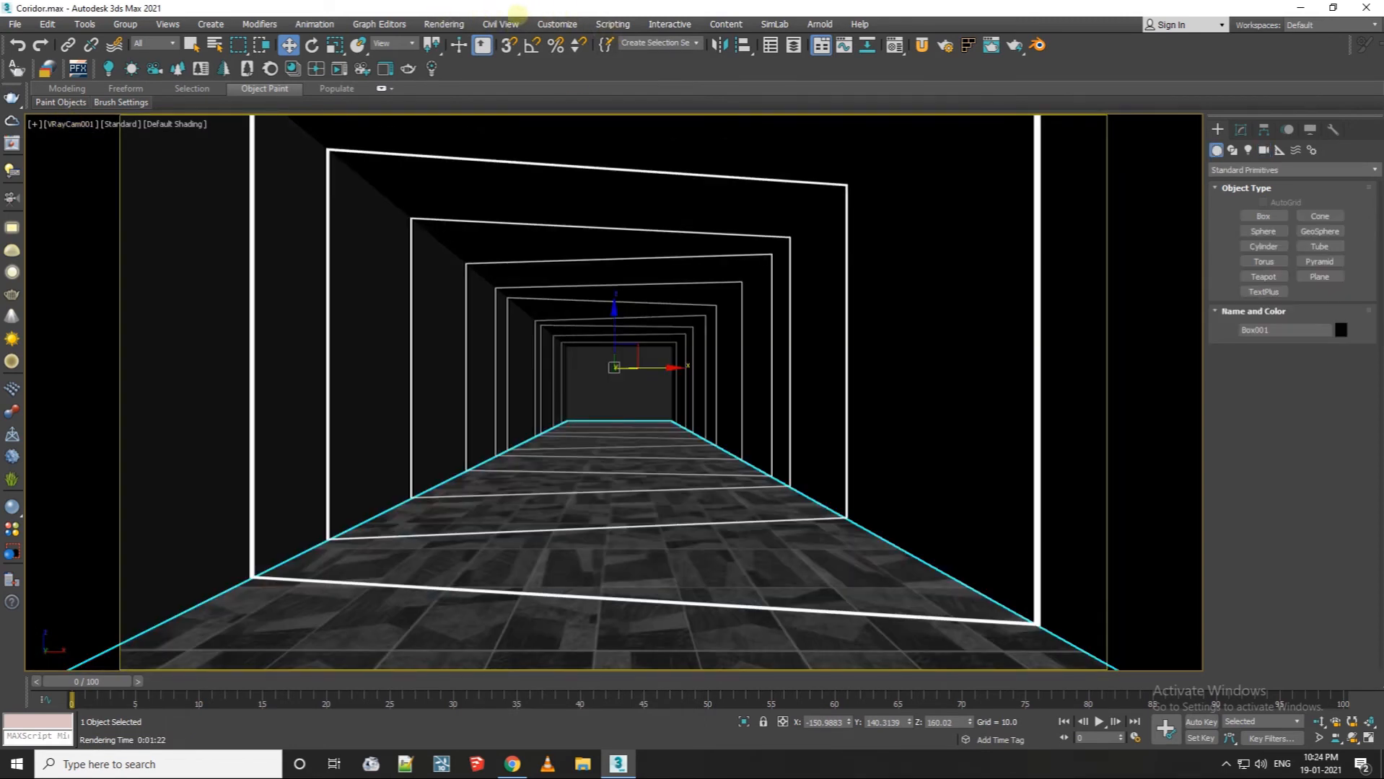
# Render the VRayCam001 view, then enlarge and reposition the V-Ray Frame Buffer to fit the whole image.
pyautogui.click(612, 24)
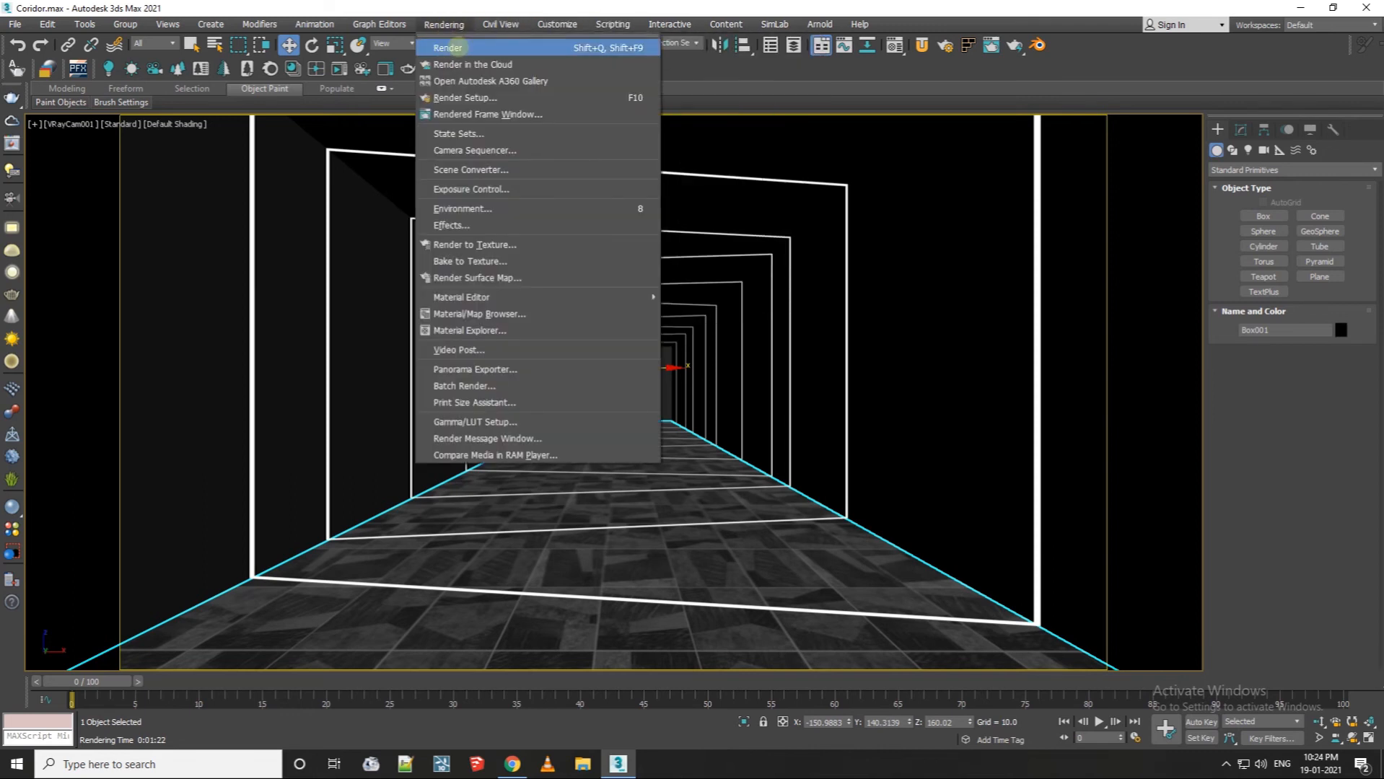
pyautogui.click(459, 47)
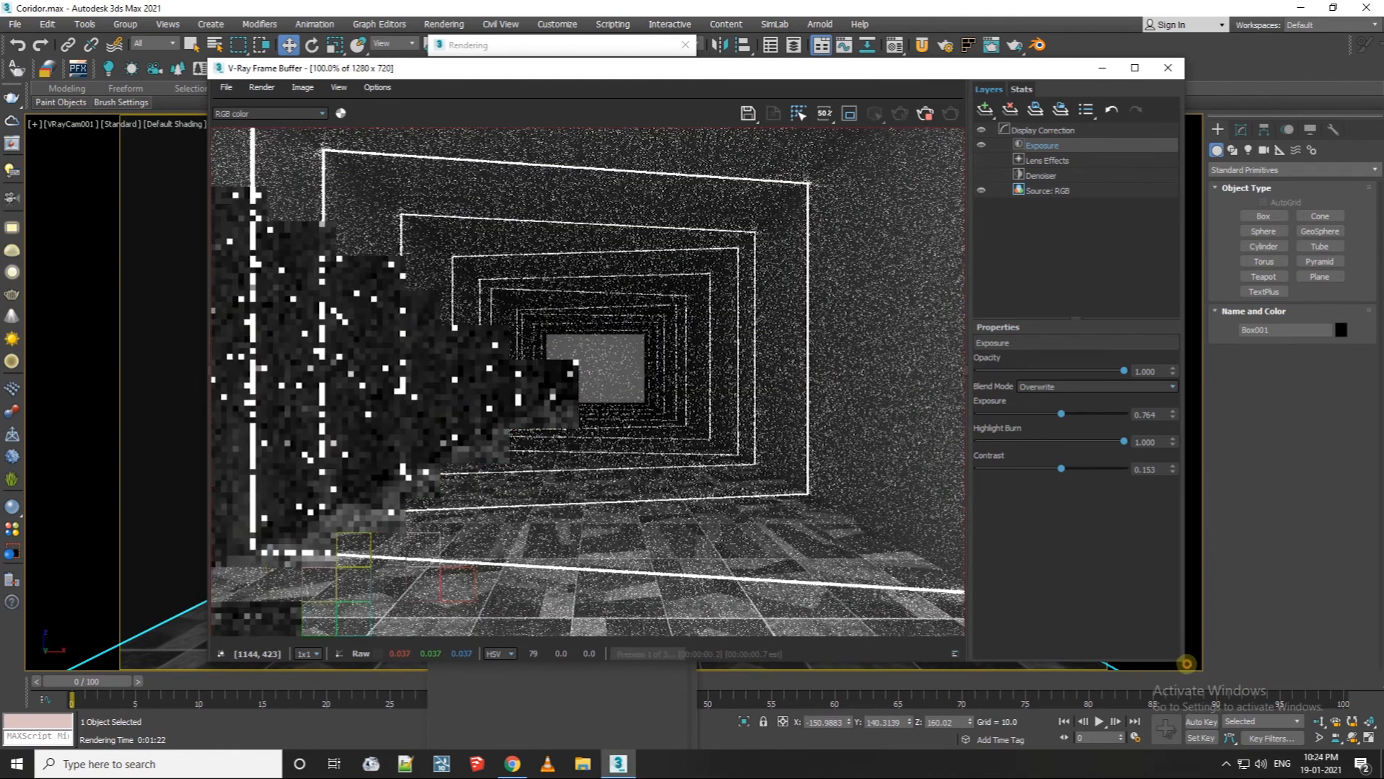
pyautogui.moveTo(1186, 662); pyautogui.dragTo(1308, 715)
pyautogui.moveTo(836, 72); pyautogui.dragTo(769, 33)
pyautogui.moveTo(1240, 292); pyautogui.dragTo(1336, 288)
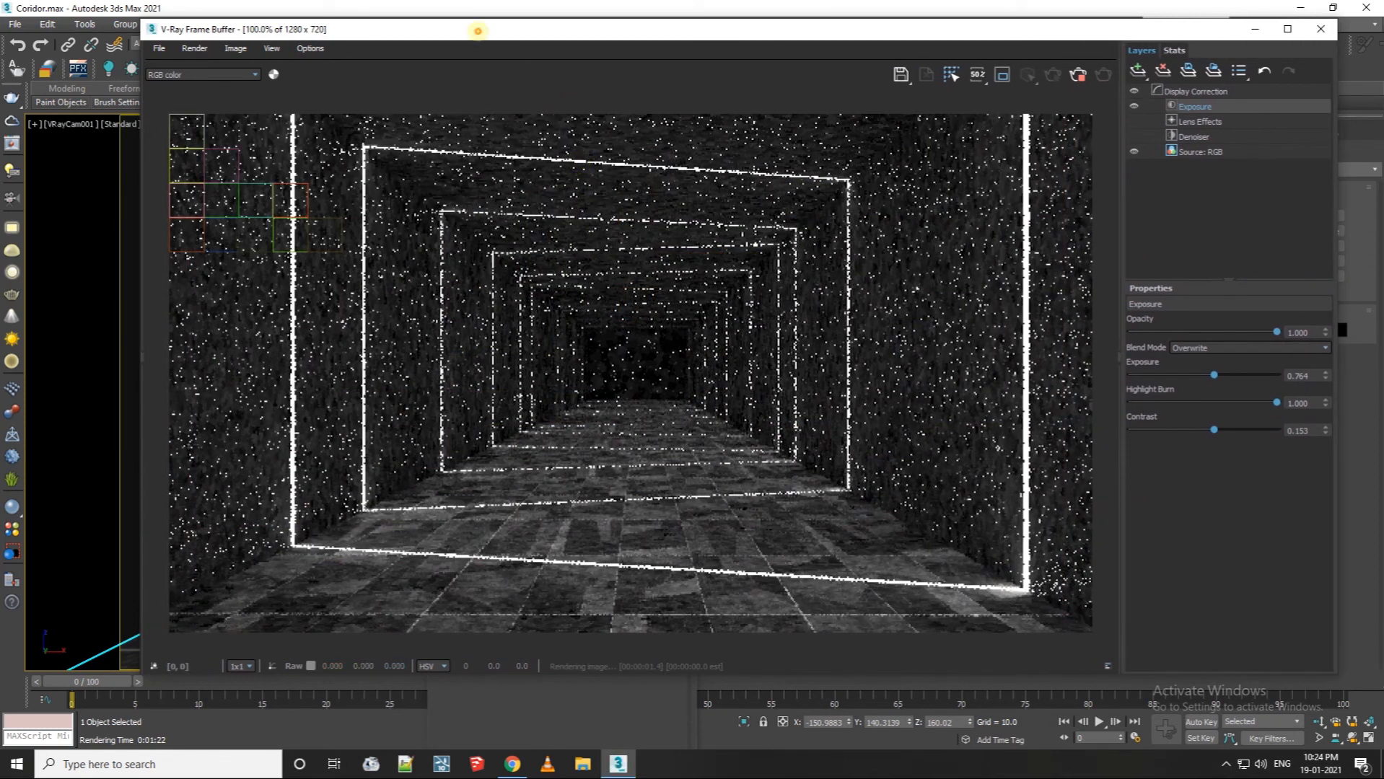
pyautogui.moveTo(478, 31); pyautogui.dragTo(423, 30)
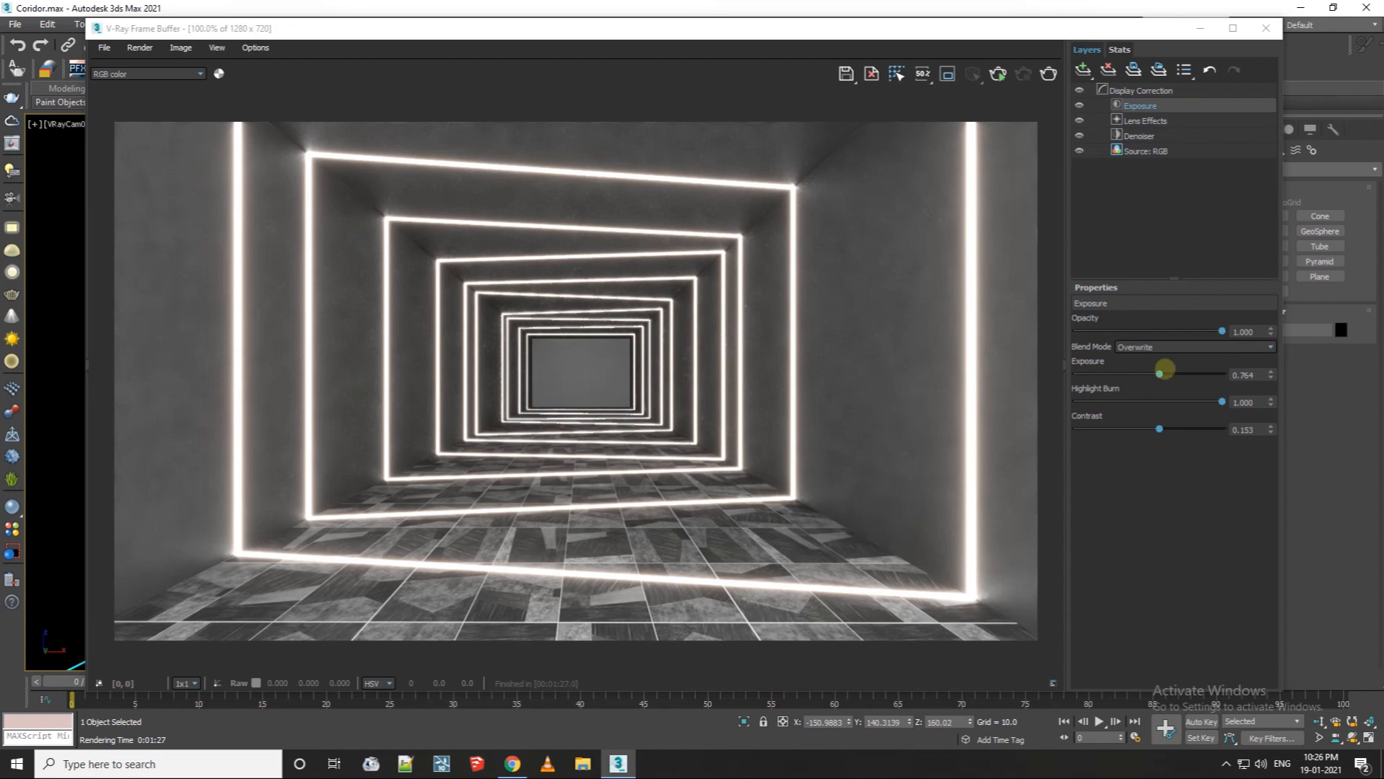
# Adjust the rendered image's Exposure layer to exposure 1.059, contrast 0.232 and opacity 0.734.
pyautogui.moveTo(1159, 372); pyautogui.dragTo(1165, 374)
pyautogui.moveTo(1159, 428); pyautogui.dragTo(1172, 430)
pyautogui.moveTo(1167, 372); pyautogui.dragTo(1165, 374)
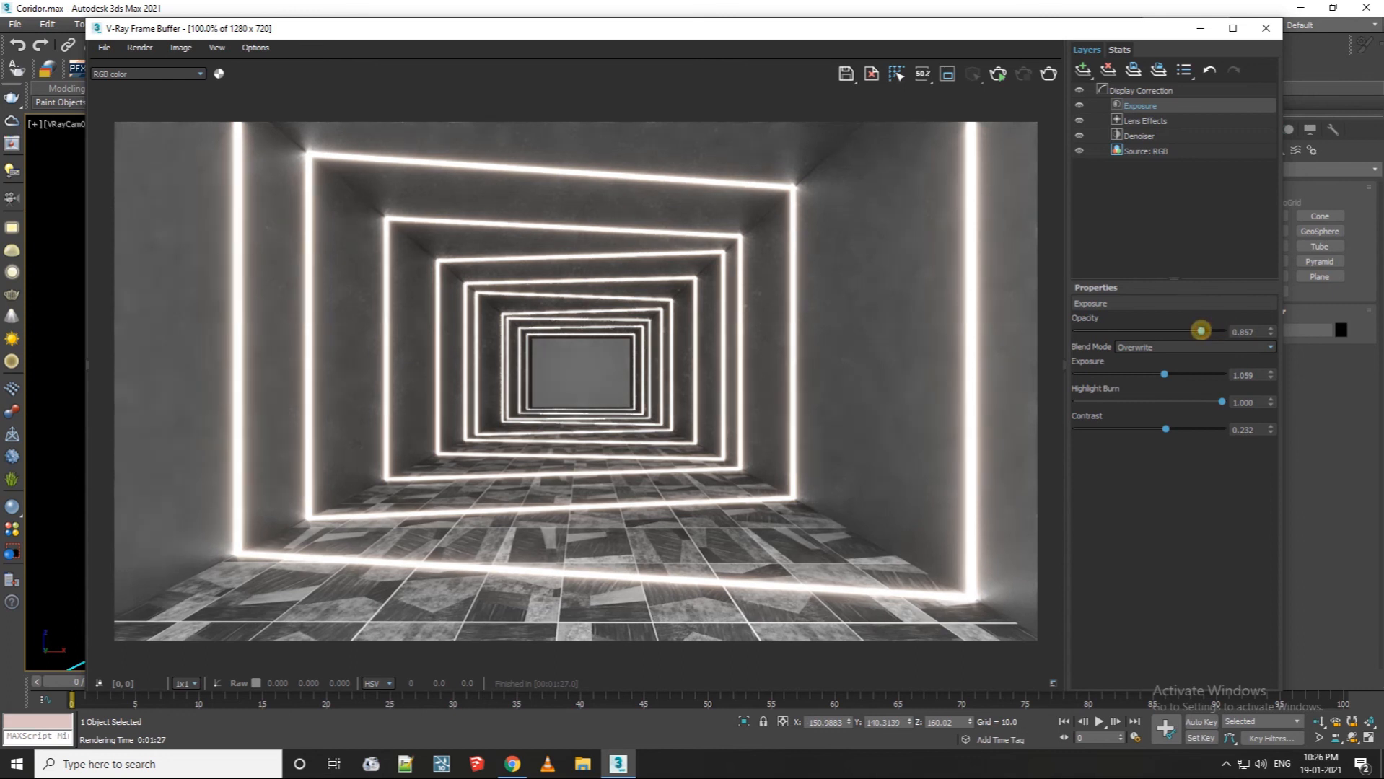
pyautogui.moveTo(1200, 330); pyautogui.dragTo(1183, 331)
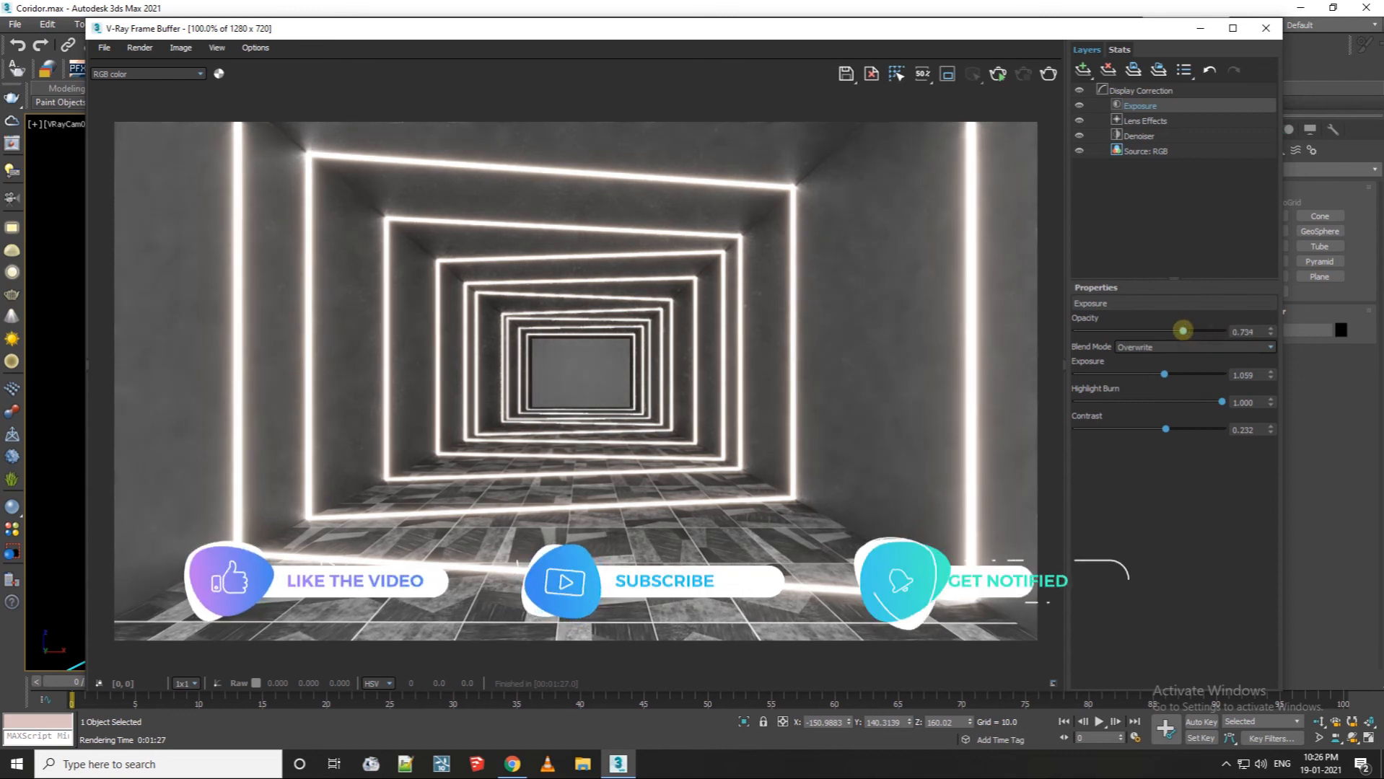